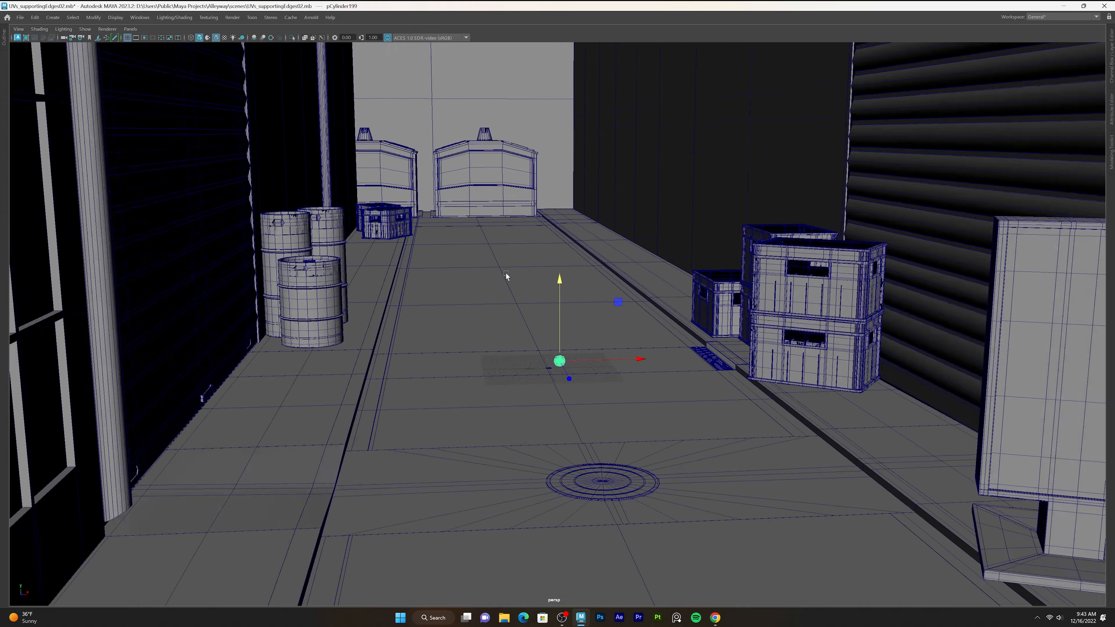
Scale up the selected toothed disc in the middle of the alley until it is large enough to edit.
left_click_drag(505, 276, 475, 275, "alt")
scroll(476, 276, "down", 4)
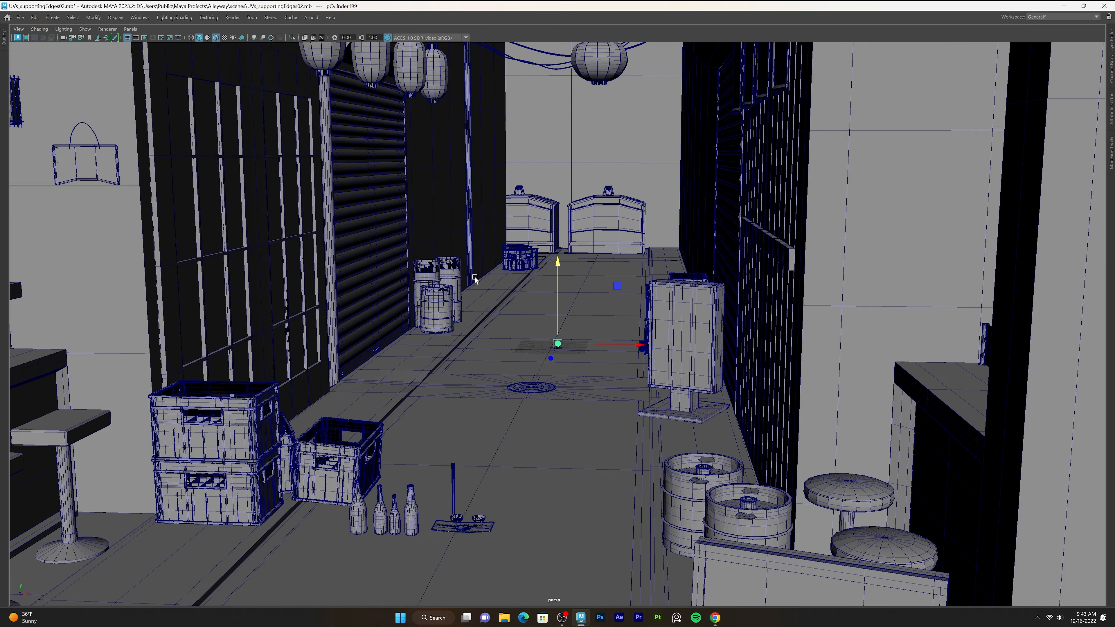
scroll(475, 278, "up", 15)
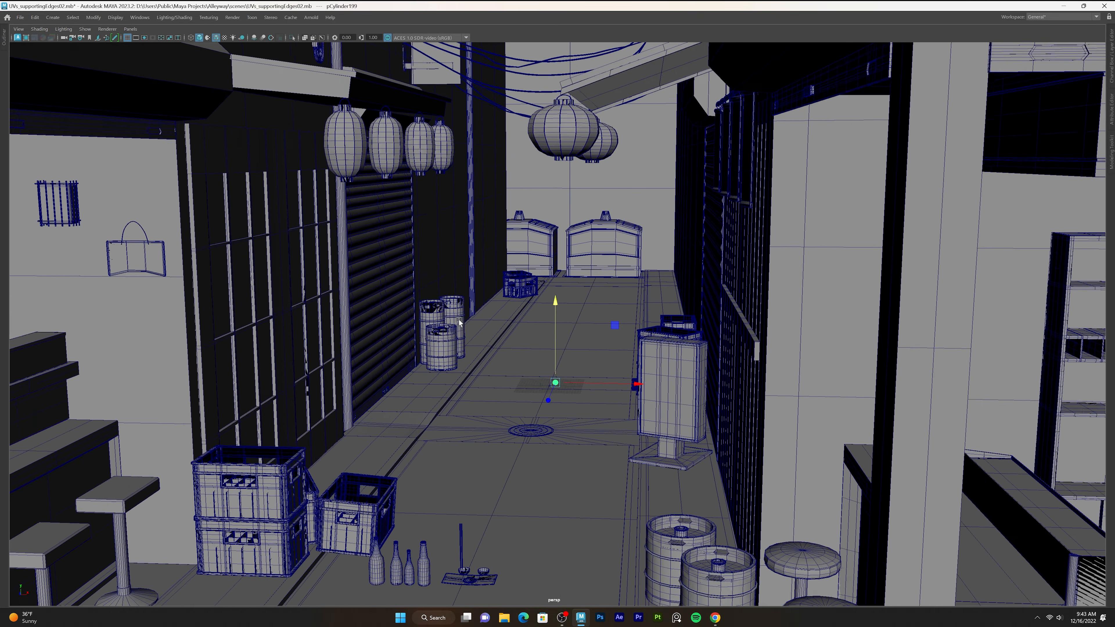
left_click_drag(700, 429, 566, 368, "alt")
key("r")
scroll(431, 369, "down", 5)
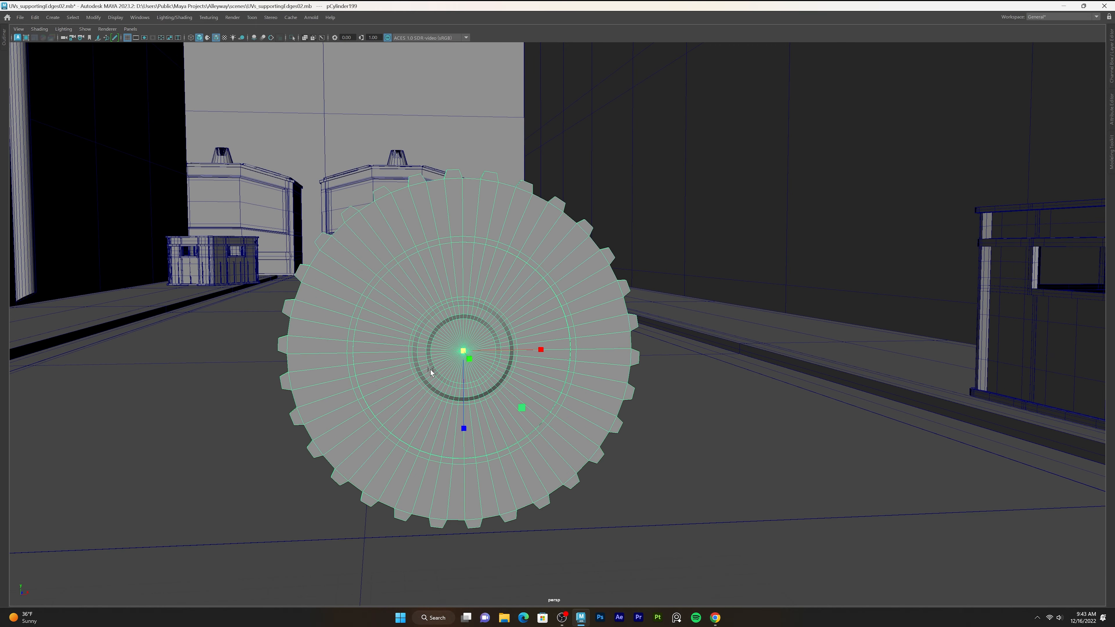
Insert edge loops around the disc's toothed rim, one near each outer edge and one along the middle.
left_click_drag(429, 369, 398, 316, "alt")
key("space")
left_click(454, 342)
key("space")
left_click(331, 329)
left_click(342, 395)
left_click_drag(342, 394, 318, 393, "alt")
scroll(318, 394, "up", 3)
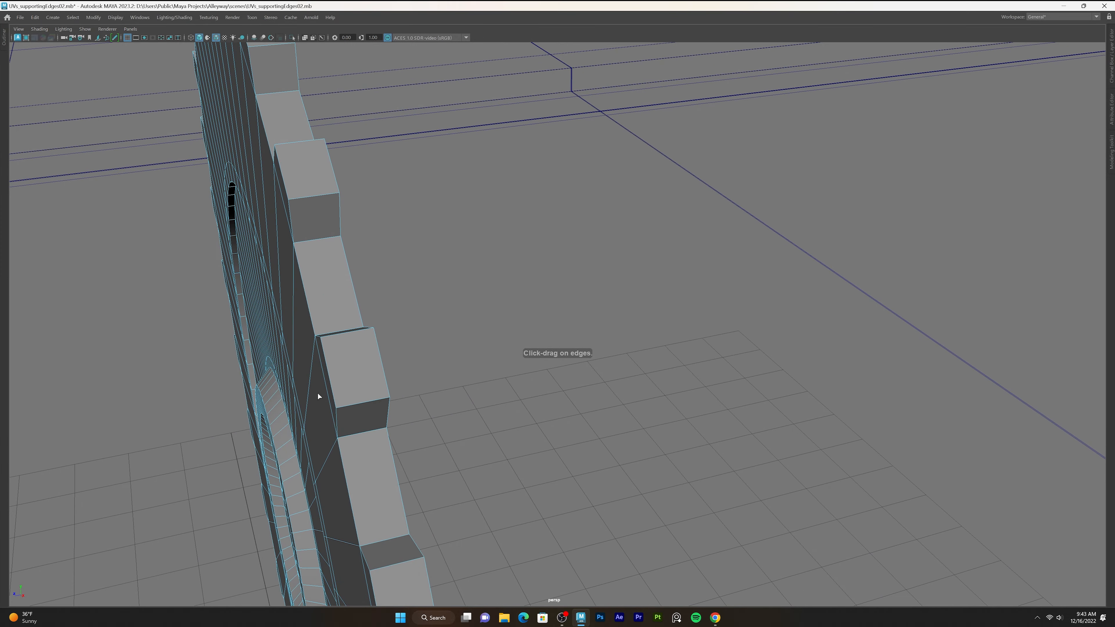
left_click(343, 406)
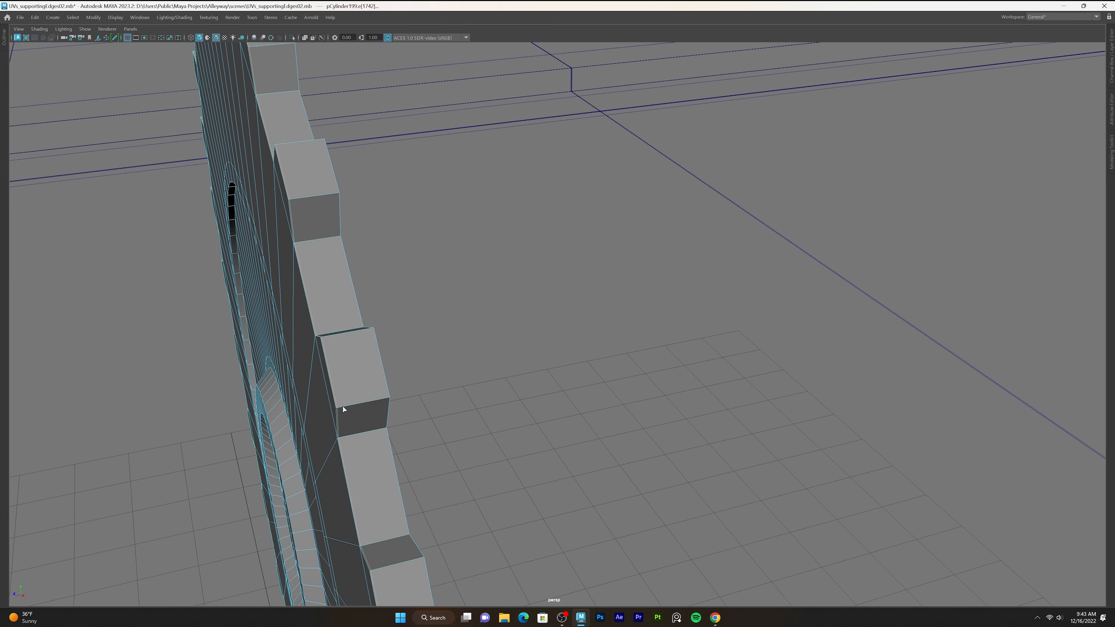
left_click(387, 398)
left_click(363, 402)
left_click_drag(363, 402, 504, 331, "alt")
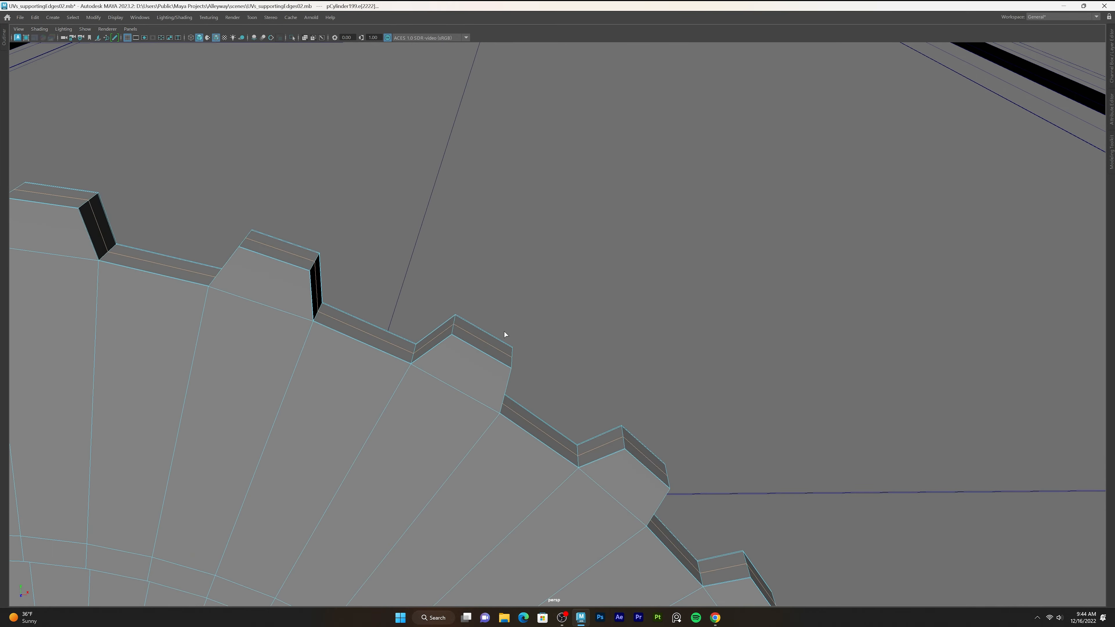
scroll(504, 333, "down", 10)
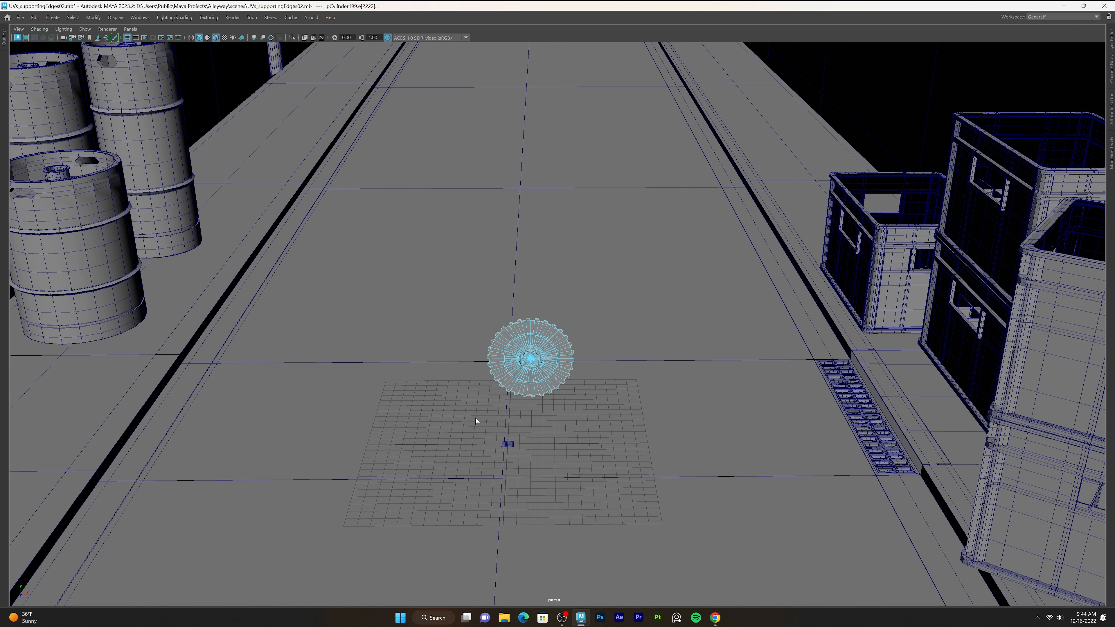
Inspect the teeth with the smooth preview on and off, and select the middle edge loop of the rim.
right_click_drag(98, 559, 474, 432, "alt")
left_click_drag(474, 432, 386, 356, "alt")
right_click_drag(386, 356, 685, 421, "alt")
key("w")
left_click_drag(510, 377, 443, 393, "alt")
right_click_drag(443, 393, 737, 401, "alt")
left_click_drag(388, 402, 362, 379, "alt")
key("3")
key("1")
right_click_drag(362, 380, 544, 408, "alt")
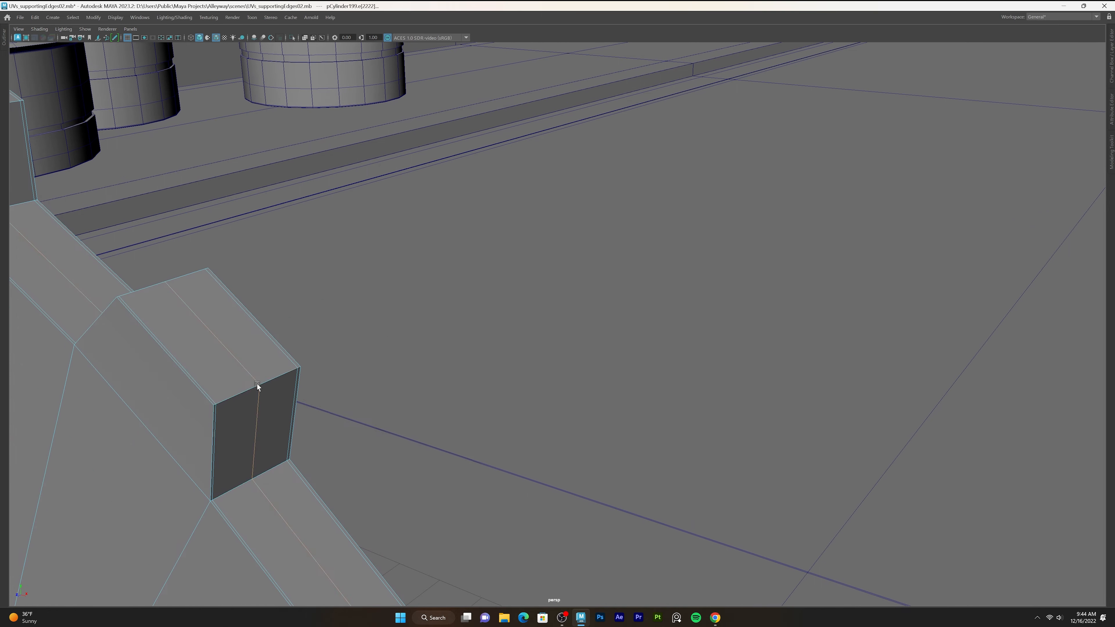
double_click(255, 386)
left_click(166, 335, "shift")
scroll(152, 309, "down", 8)
left_click_drag(154, 310, 250, 307, "alt")
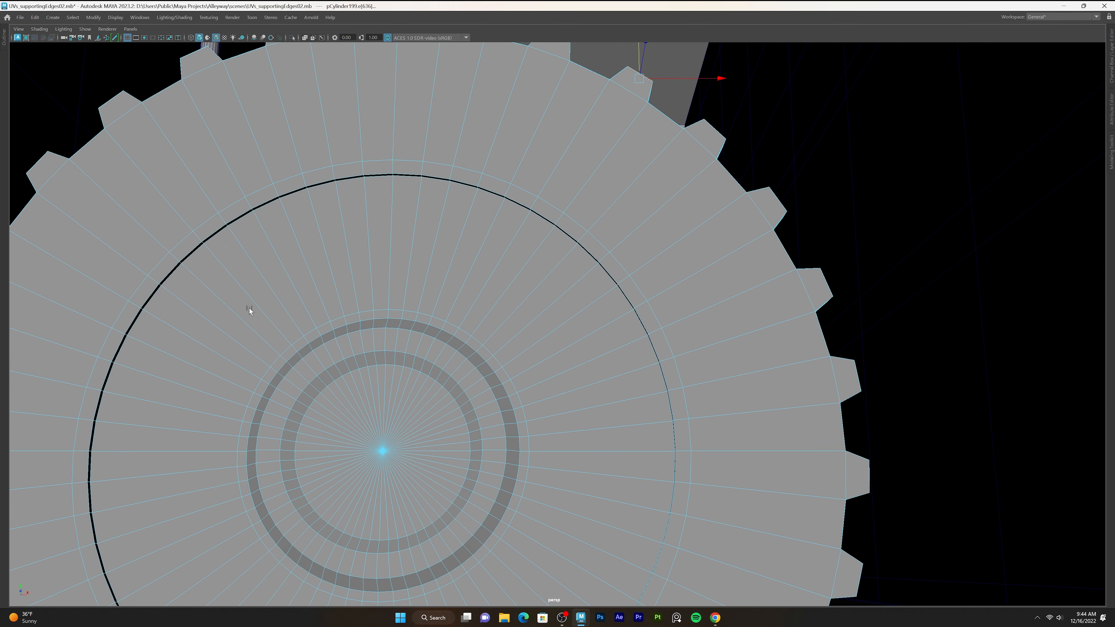
Delete the faces at the centre of the disc to open a round hole.
scroll(541, 305, "down", 6)
left_click_drag(541, 305, 469, 339, "alt")
right_click_drag(469, 339, 467, 354)
mouse_move(480, 380)
left_mouse_down("shift")
mouse_move(491, 325)
mouse_move(479, 332)
left_mouse_up("shift")
scroll(487, 398, "up", 5)
left_click_drag(467, 442, 431, 393, "alt")
mouse_move(477, 326)
left_mouse_down()
mouse_move(487, 307)
mouse_move(482, 399)
mouse_move(591, 360)
mouse_move(562, 331)
mouse_move(541, 340)
left_mouse_up()
key("Delete")
left_click_drag(381, 341, 454, 333, "alt")
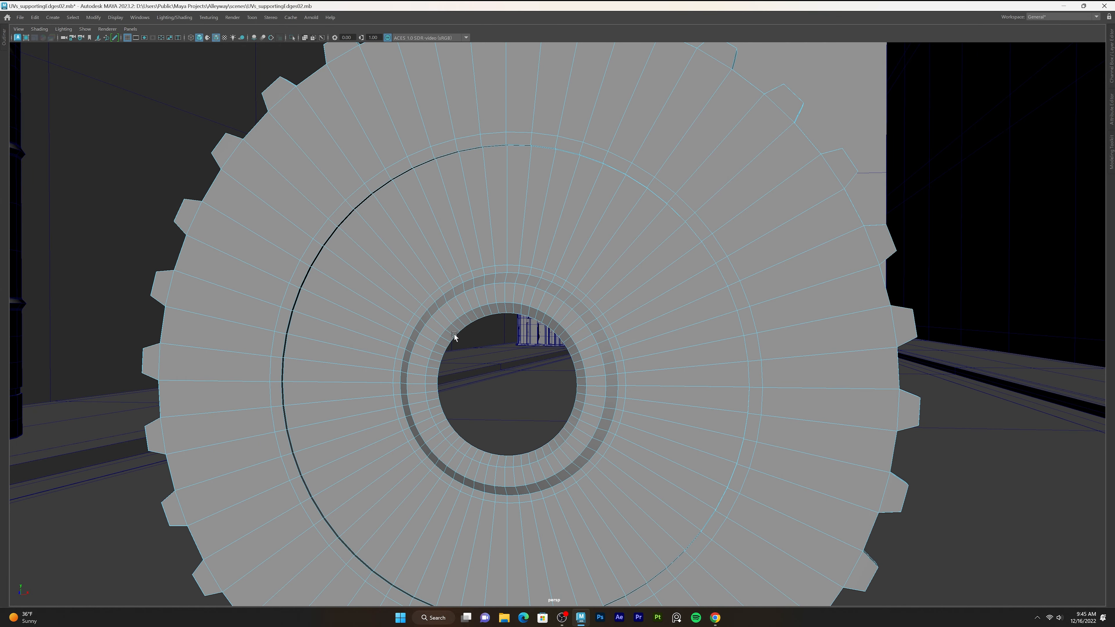
Insert a supporting radial edge loop close to the base corner of a tooth at the top of the disc.
right_click_drag(411, 327, 540, 317, "alt")
middle_click_drag(540, 317, 487, 426, "alt")
right_click_drag(488, 425, 465, 410, "alt")
left_click_drag(465, 411, 443, 412, "alt")
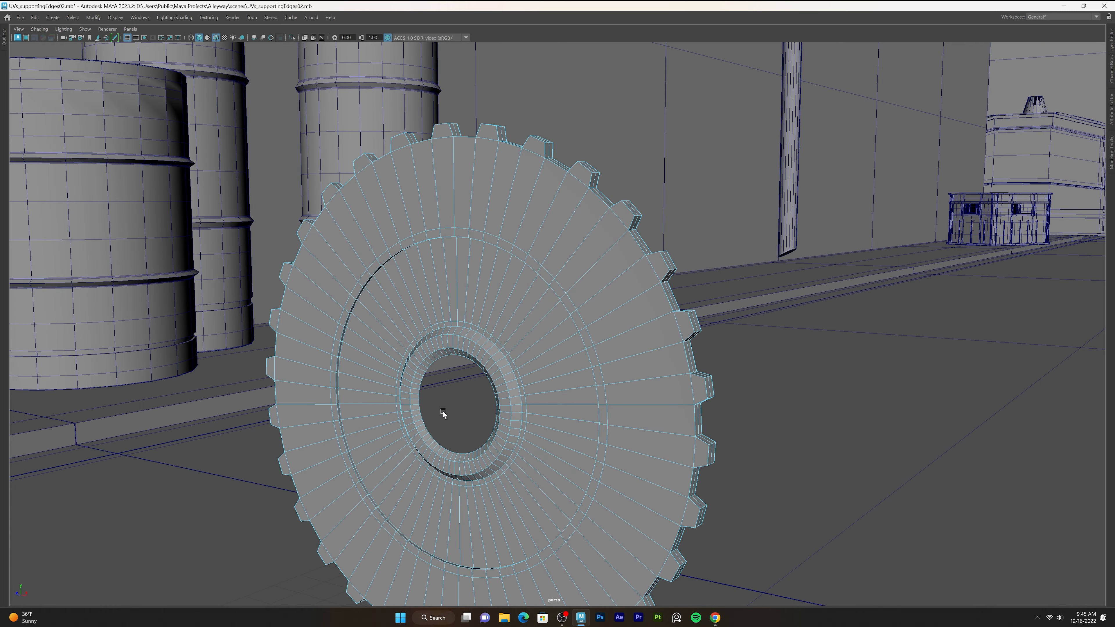
left_click_drag(438, 408, 470, 409, "alt")
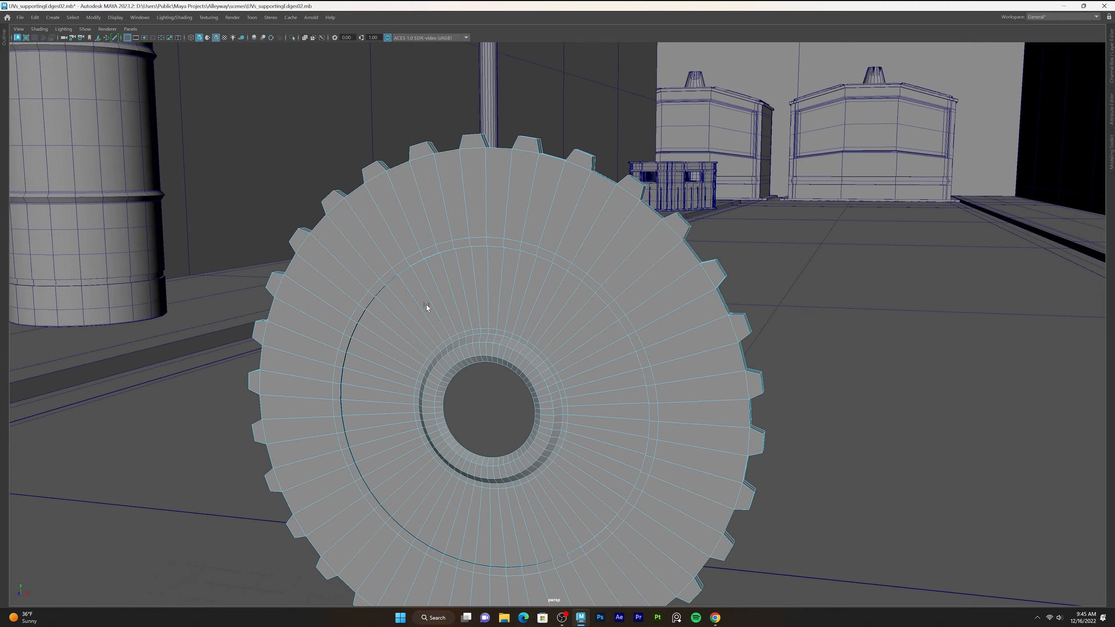
right_click_drag(426, 305, 516, 312, "alt")
middle_click_drag(516, 313, 509, 452, "alt")
key("space")
left_click(462, 465)
left_click(480, 378)
left_click_drag(474, 382, 390, 454, "alt")
middle_click_drag(390, 455, 474, 373, "alt")
right_click_drag(474, 373, 684, 518, "alt")
middle_click_drag(685, 518, 556, 477, "alt")
left_click_drag(556, 475, 543, 475)
scroll(587, 481, "down", 5)
key("q")
scroll(627, 491, "down", 3)
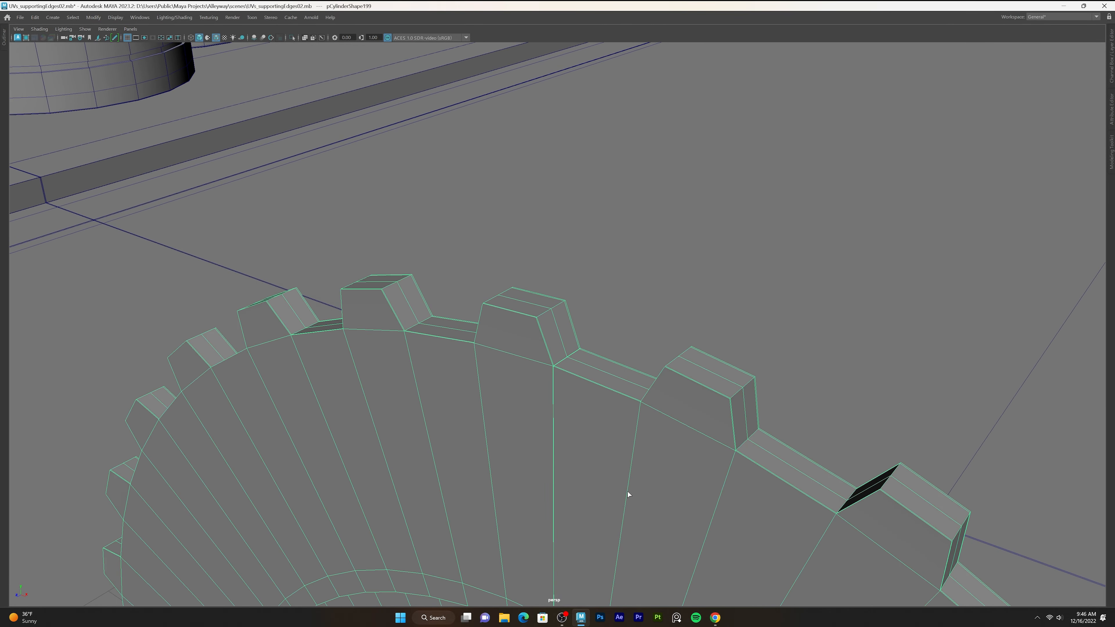
Insert supporting edge loops around the base of the teeth and through the middle of the top tooth.
left_click_drag(627, 491, 547, 481, "alt")
right_click_drag(547, 480, 684, 351, "alt")
middle_click_drag(684, 352, 617, 435, "alt")
key("g")
left_click_drag(535, 465, 496, 404)
left_click(539, 471)
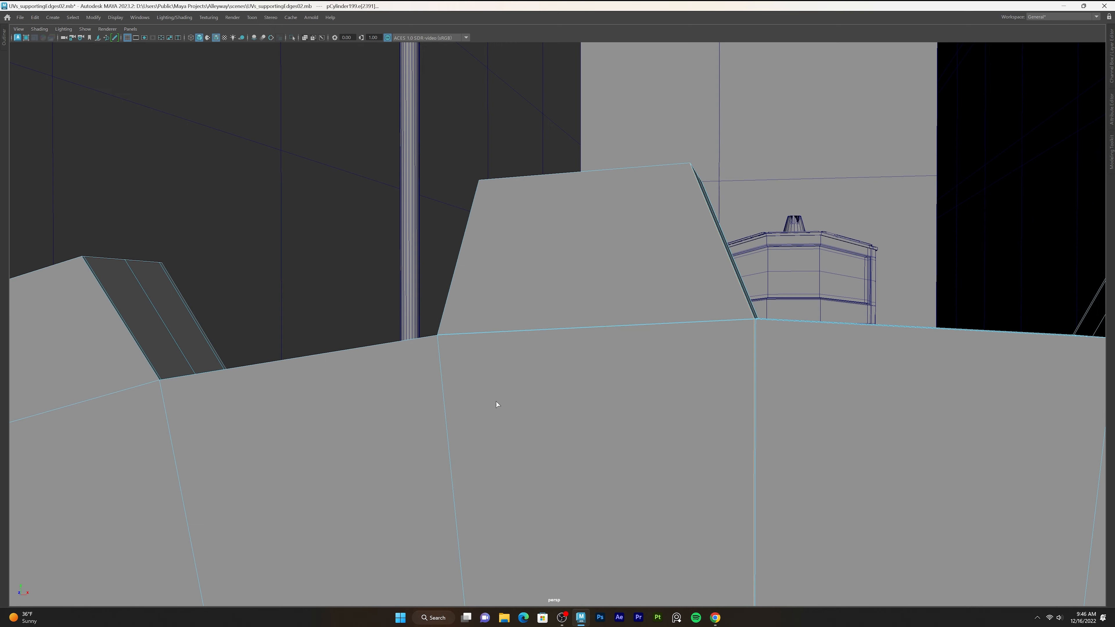
left_click(595, 327)
Insert supporting edge loops beside the top tooth's left base corner and save the scene.
scroll(580, 344, "down", 2)
left_click_drag(580, 343, 530, 330, "alt")
scroll(560, 415, "up", 3)
middle_click_drag(530, 330, 532, 366, "alt")
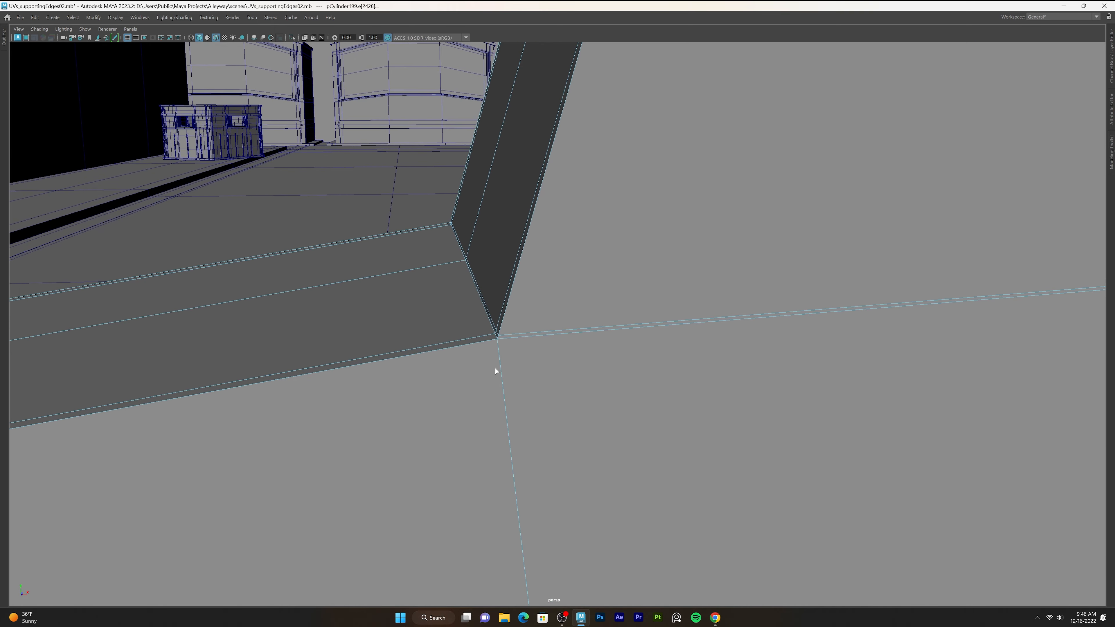
left_click(495, 341)
left_click(499, 340)
scroll(564, 340, "down", 3)
scroll(573, 344, "down", 3)
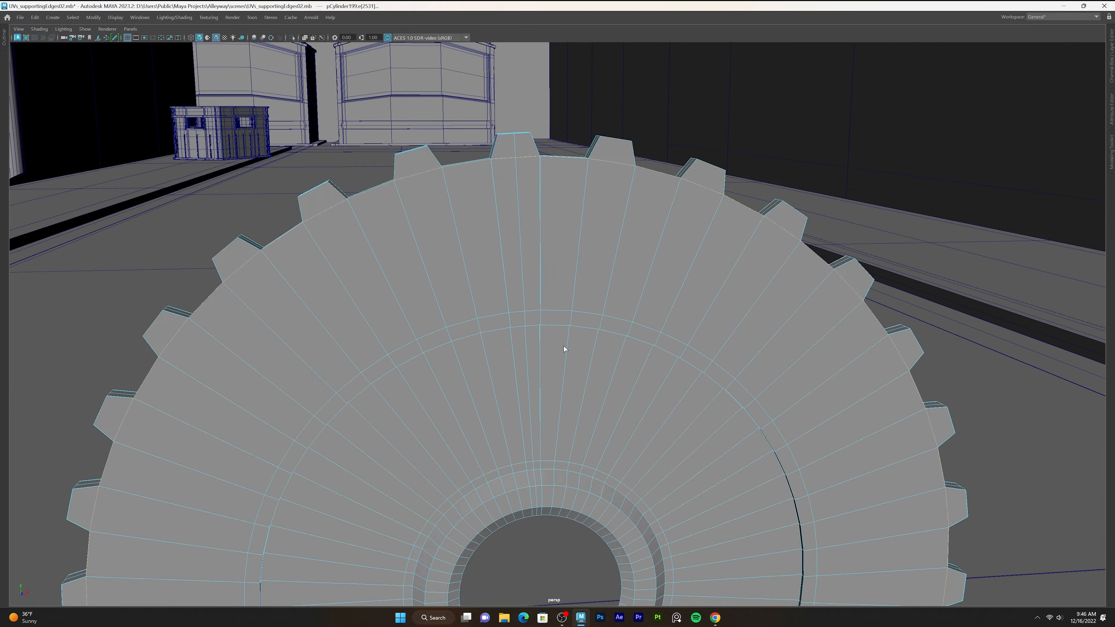
scroll(566, 349, "up", 4)
key("ctrl+s")
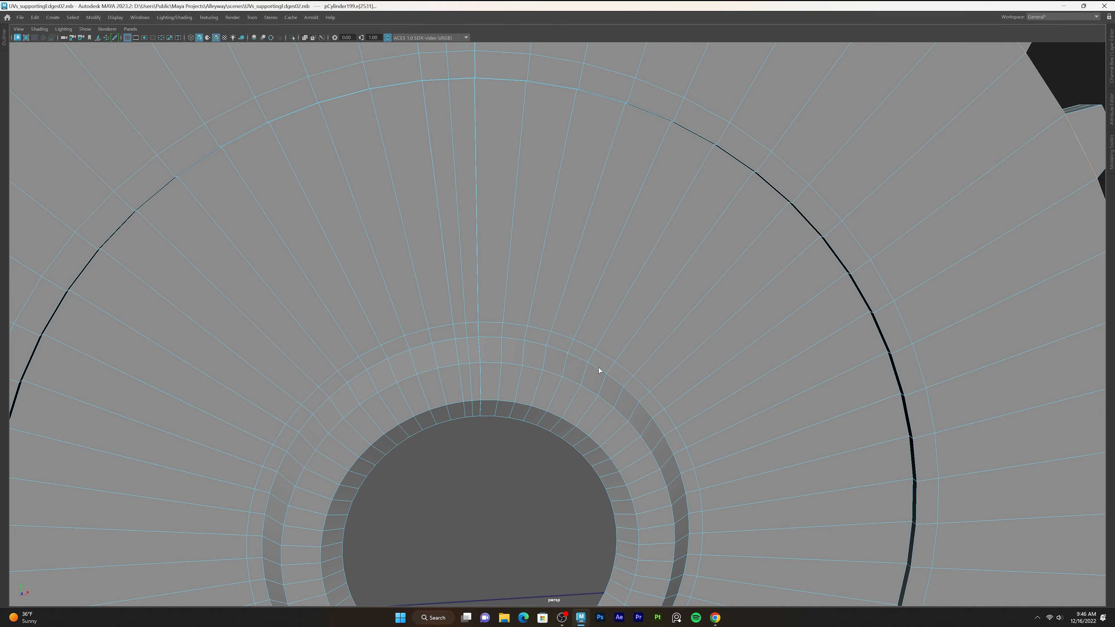
Insert supporting edge loops on both sides of the next tooth's left base corner.
scroll(598, 368, "down", 5)
left_click_drag(579, 277, 485, 301, "alt")
scroll(642, 338, "up", 5)
scroll(485, 302, "down", 4)
middle_click_drag(484, 301, 333, 406, "alt")
scroll(349, 306, "up", 3)
scroll(329, 397, "up", 3)
scroll(329, 397, "up", 2)
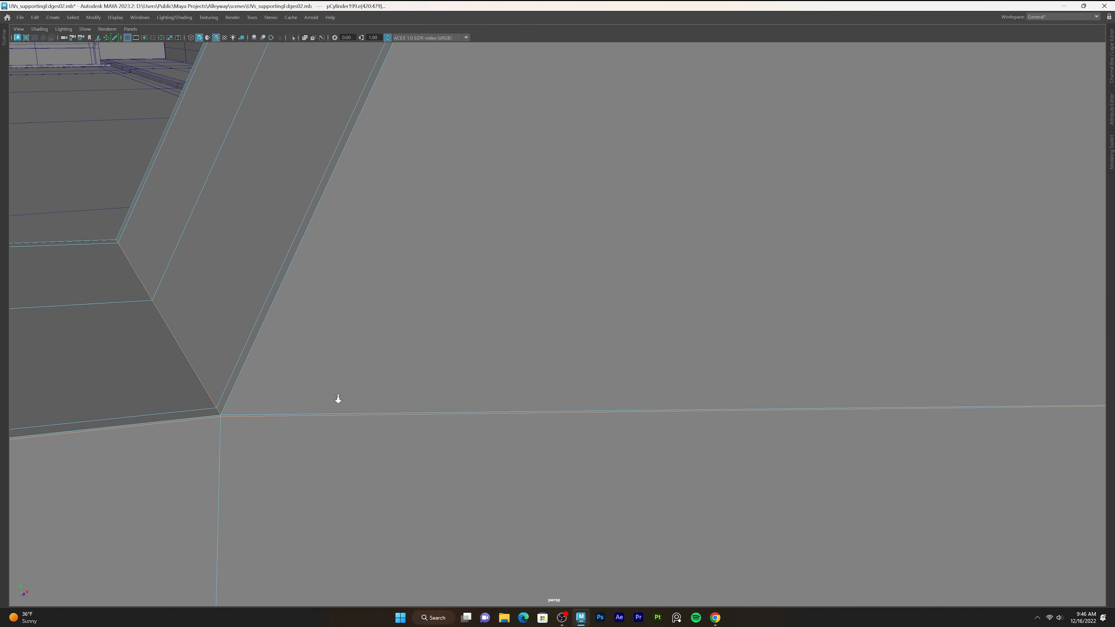
left_click(218, 414)
left_click(222, 415)
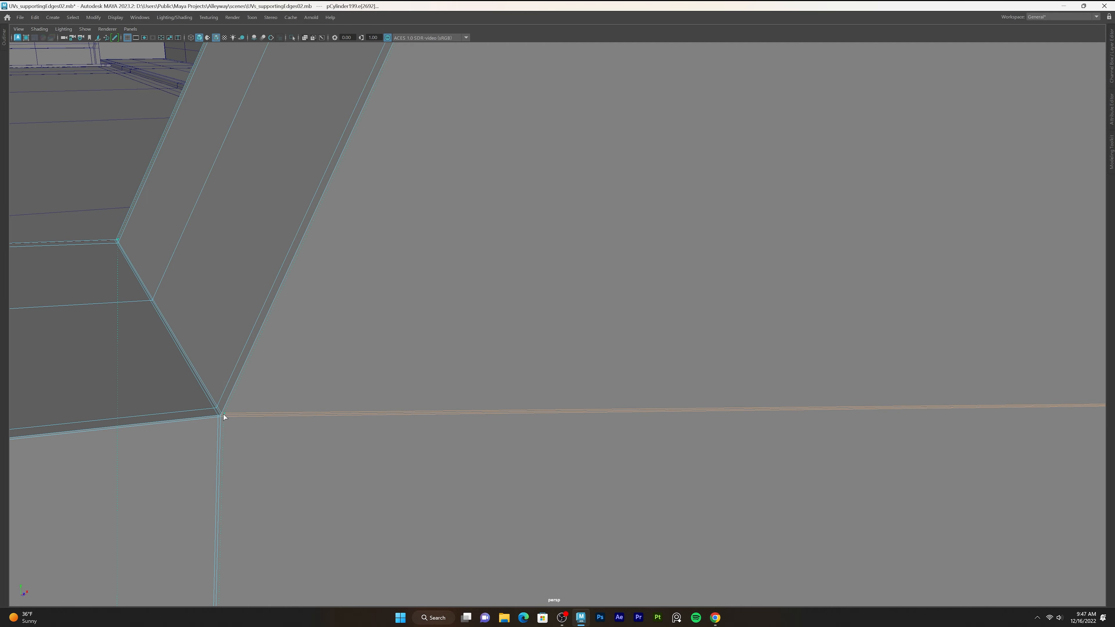
scroll(221, 415, "down", 8)
left_click_drag(274, 362, 251, 358, "alt")
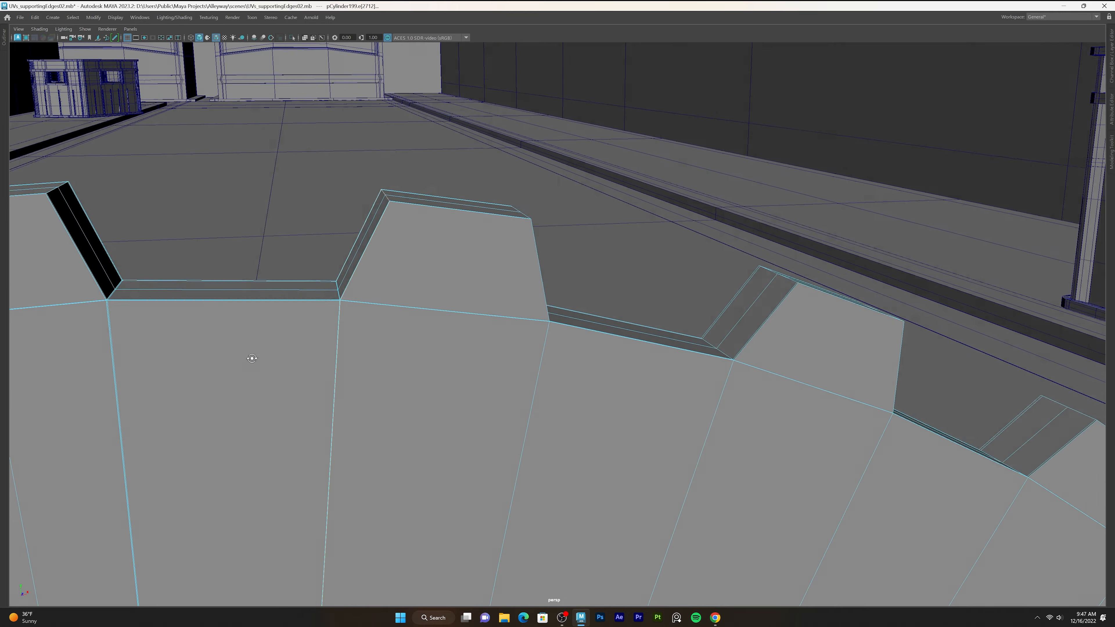
Add further supporting edge loops at the neighbouring tooth corners, including both sides of a tooth's right base corner.
scroll(259, 317, "up", 4)
left_click(282, 282)
scroll(282, 285, "down", 4)
left_click_drag(282, 303, 257, 311, "alt")
scroll(373, 304, "up", 2)
left_click_drag(398, 303, 262, 315, "alt")
scroll(262, 315, "up", 4)
middle_click_drag(262, 315, 379, 356, "alt")
scroll(380, 358, "up", 3)
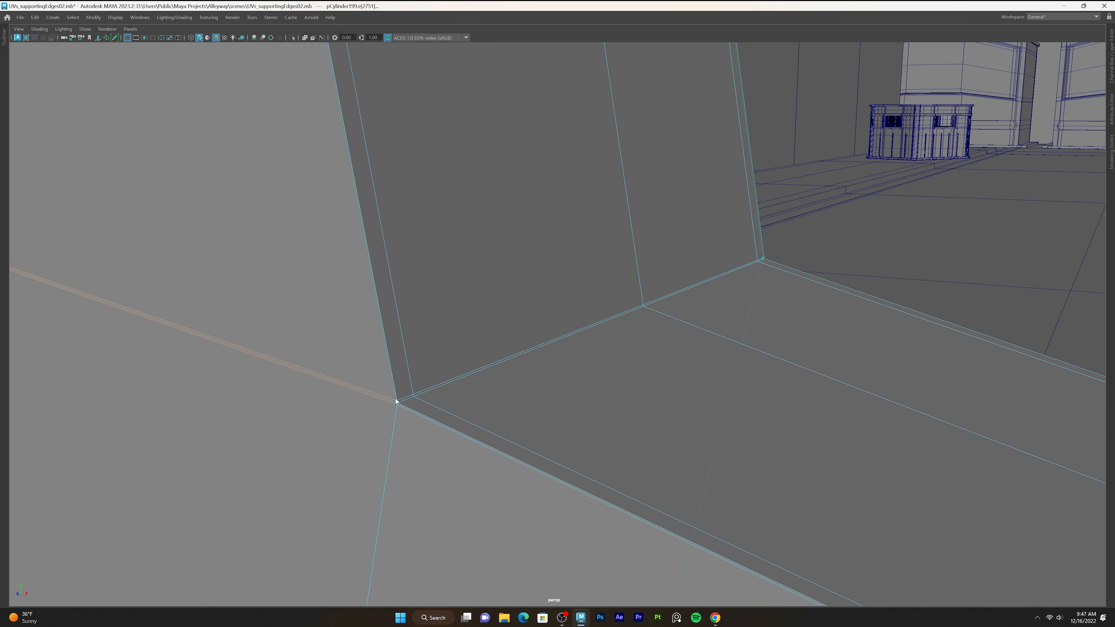
left_click(400, 411)
left_click(395, 400)
scroll(399, 407, "down", 8)
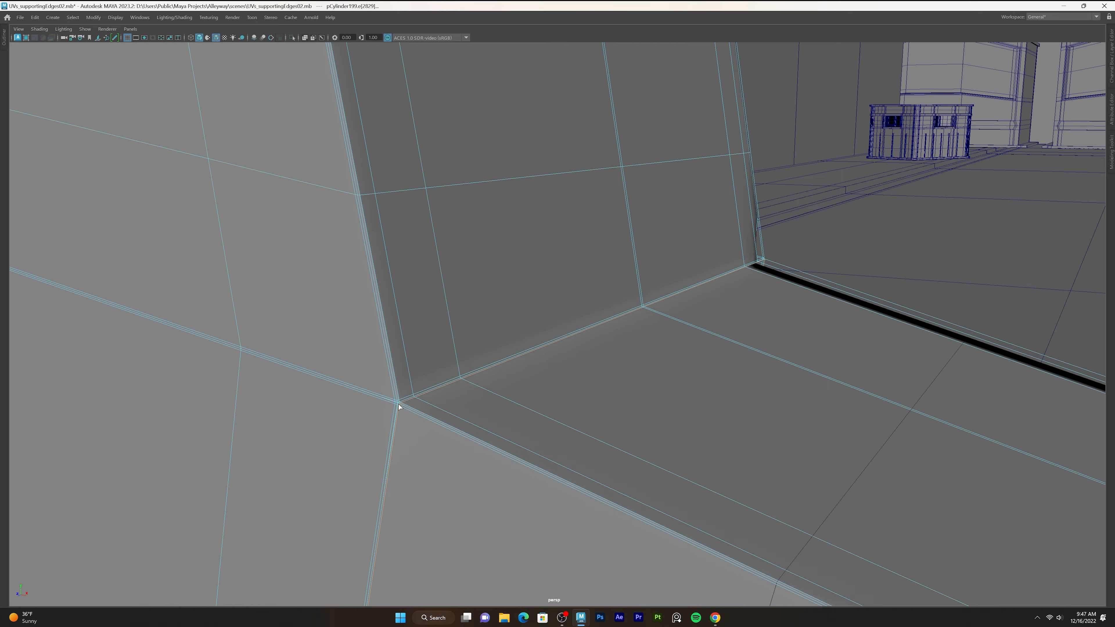
Insert supporting edge loops on both sides of the left base corner of the following tooth.
middle_click_drag(631, 351, 510, 361, "alt")
scroll(510, 361, "up", 4)
left_click_drag(510, 360, 729, 436, "alt")
scroll(577, 364, "up", 4)
middle_click_drag(577, 364, 527, 272, "alt")
scroll(504, 277, "up", 3)
middle_click_drag(494, 279, 411, 428, "alt")
left_click(341, 362)
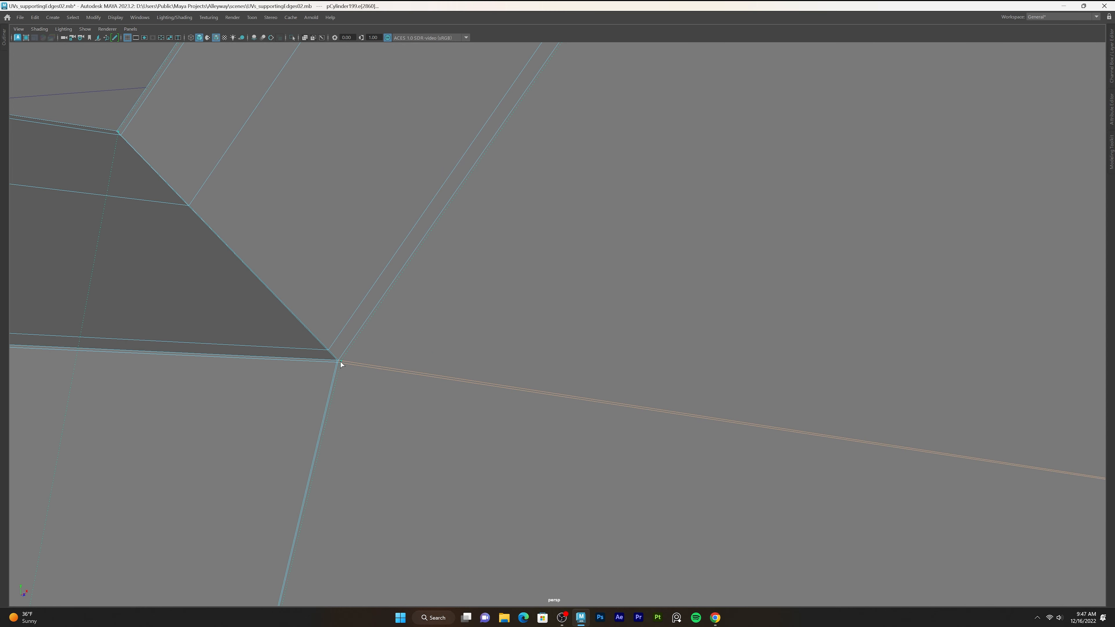
left_click(341, 371)
left_click(340, 357)
scroll(341, 360, "down", 6)
left_click_drag(704, 422, 397, 346, "alt")
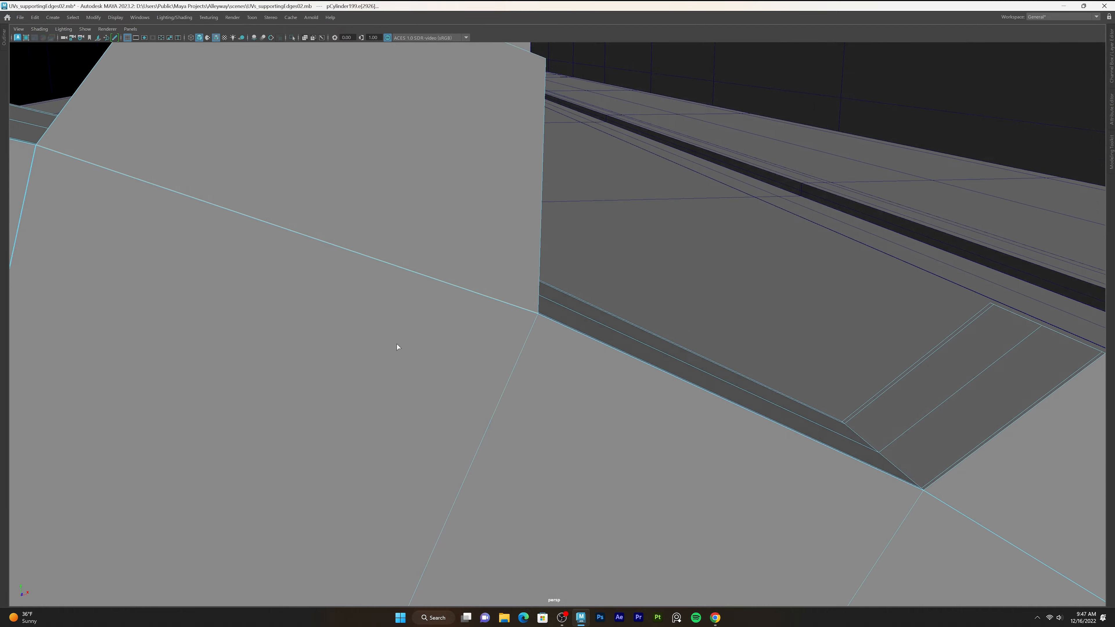
Insert a supporting edge loop beside the right base corner of the same tooth.
middle_click_drag(397, 346, 698, 464, "alt")
scroll(699, 464, "down", 1)
left_click(551, 329)
Examine the whole alley scene and its props from farther out, beyond the street entrance.
scroll(592, 340, "down", 12)
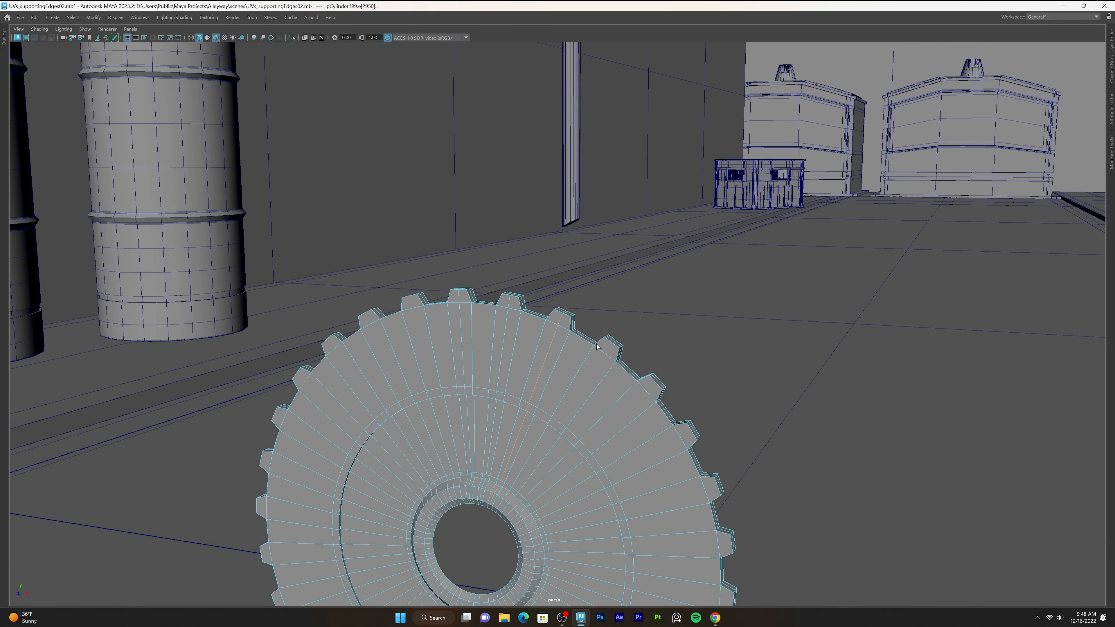
scroll(588, 348, "down", 8)
left_click_drag(534, 299, 679, 394, "alt")
scroll(570, 310, "down", 4)
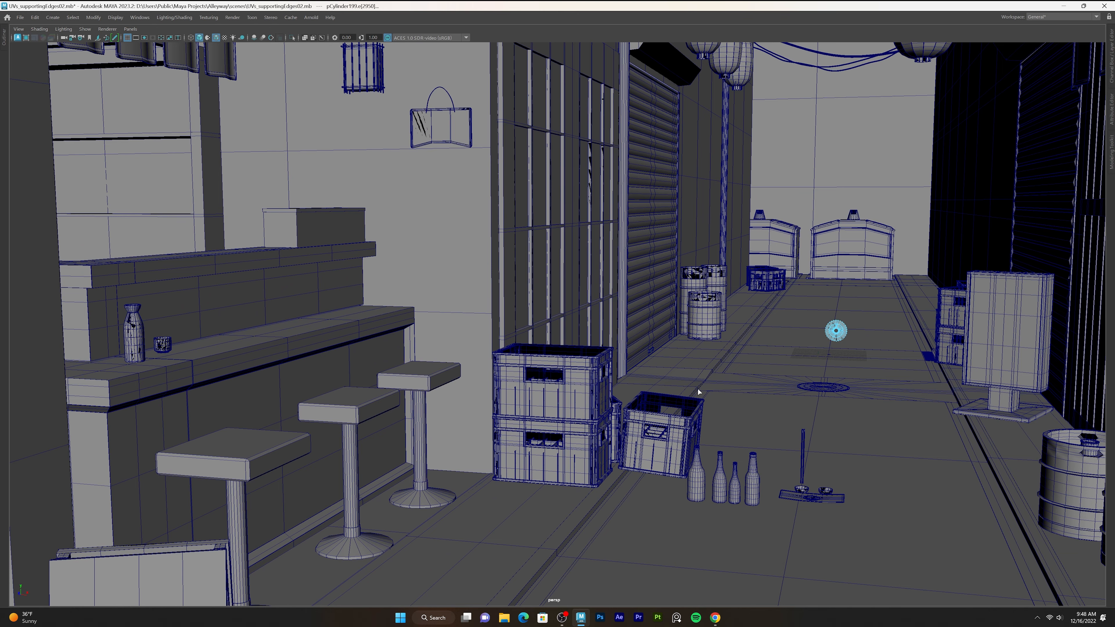
scroll(697, 389, "down", 3)
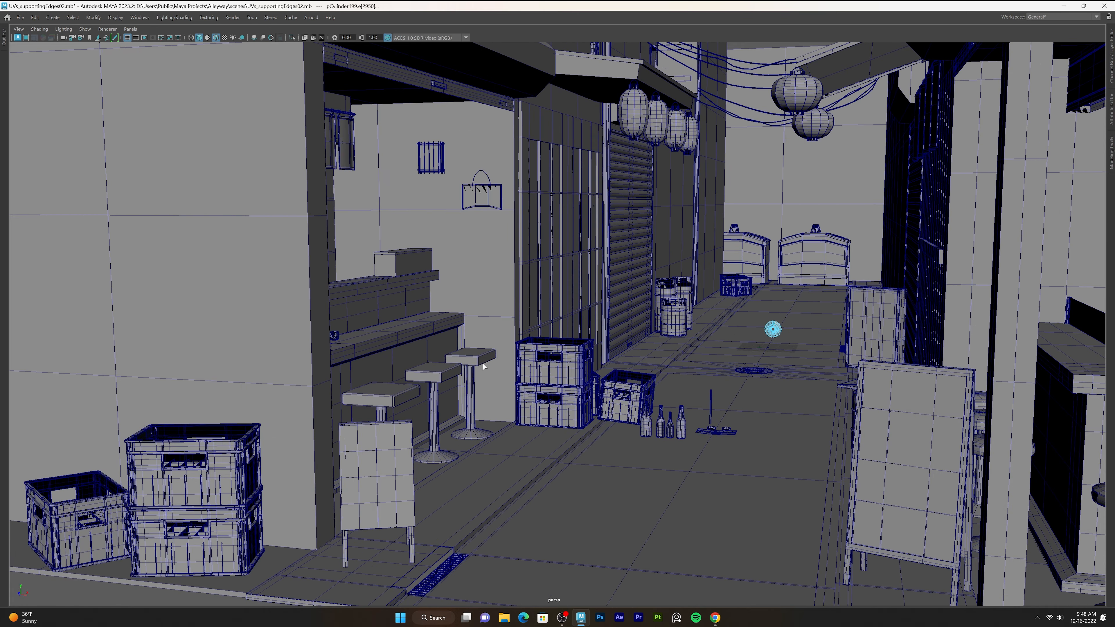
left_click_drag(591, 395, 589, 381, "alt")
scroll(589, 381, "down", 3)
left_click_drag(462, 504, 476, 522, "alt")
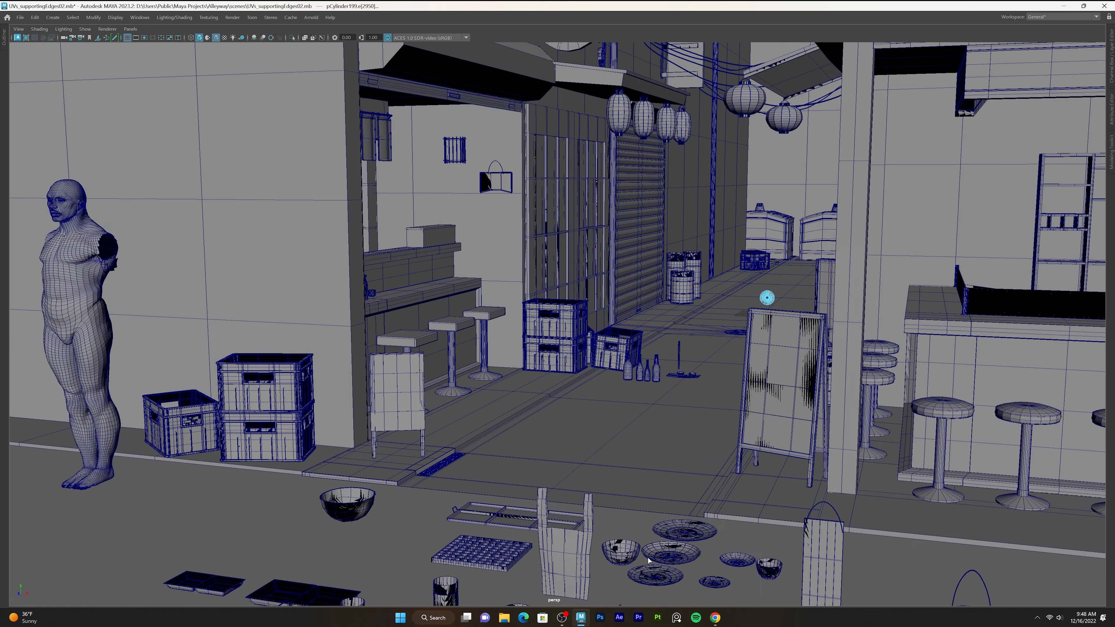
middle_click_drag(904, 338, 786, 411, "alt")
left_click_drag(787, 412, 746, 422, "alt")
scroll(736, 420, "down", 4)
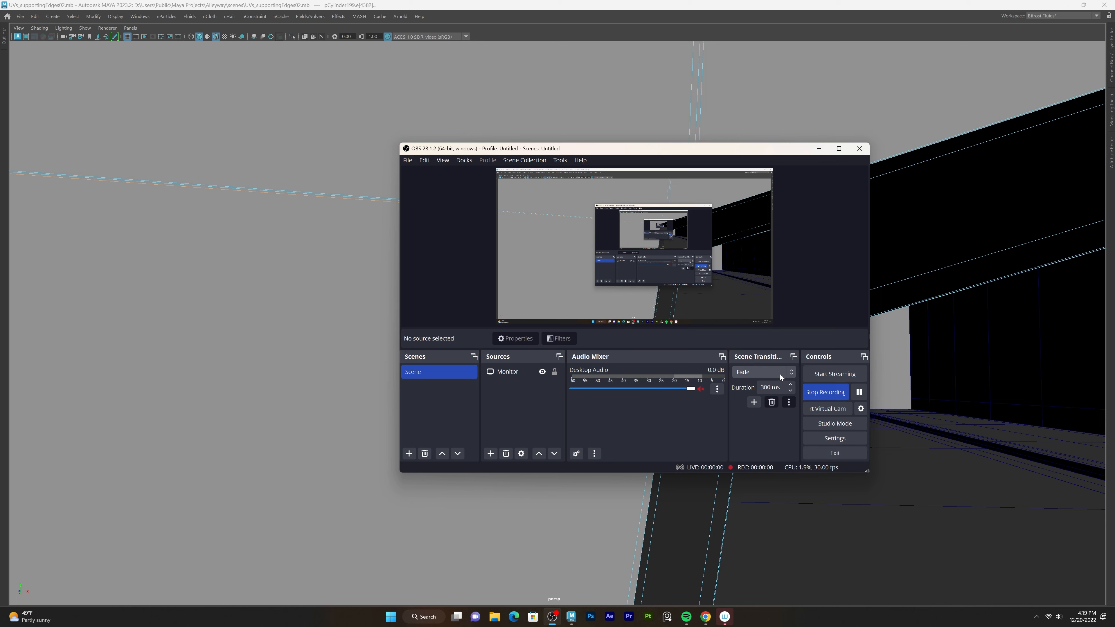
Close the extra app running in the background and switch to Maya.
right_click(724, 616)
left_click(723, 618)
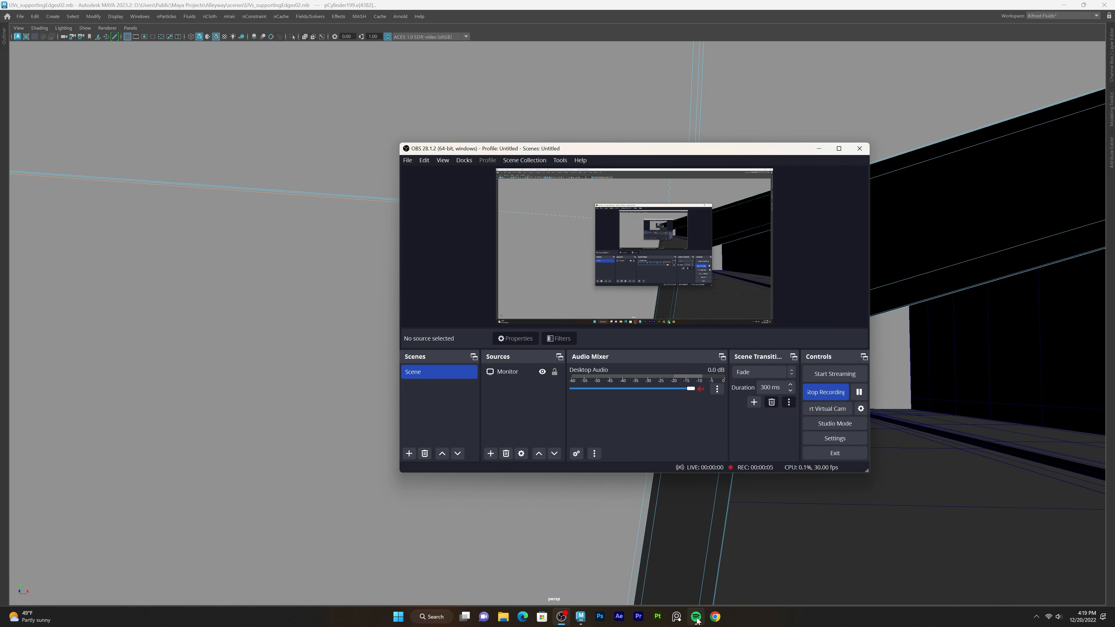
left_click(580, 617)
Insert a supporting edge loop near the tip of the tooth on the disc's side and save the scene.
scroll(611, 271, "up", 4)
scroll(610, 272, "down", 3)
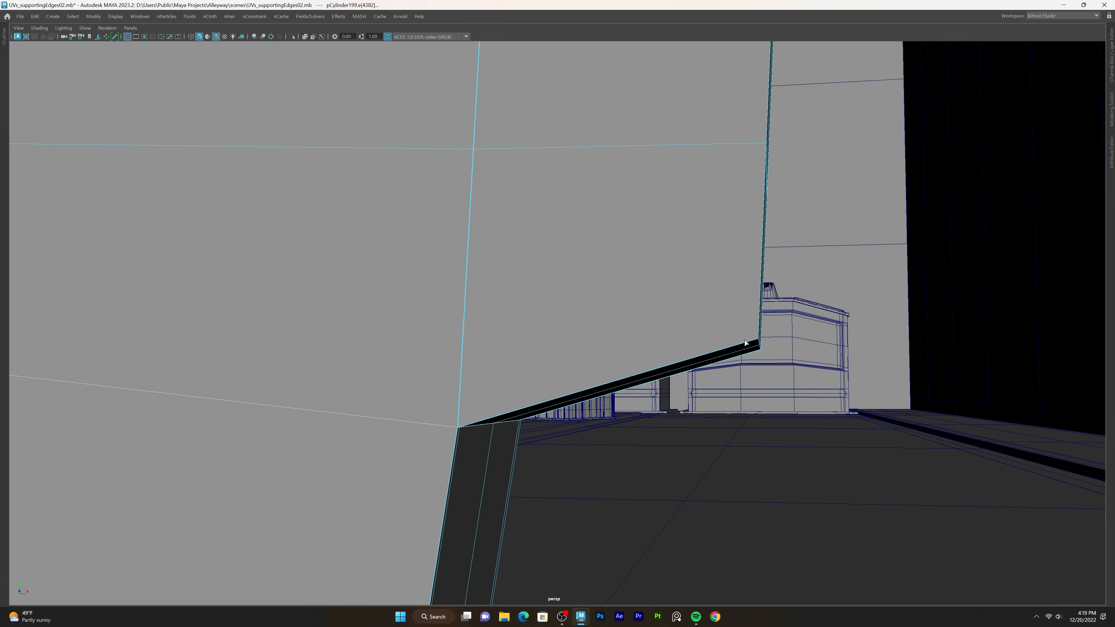
left_click_drag(748, 342, 756, 340)
key("ctrl+s")
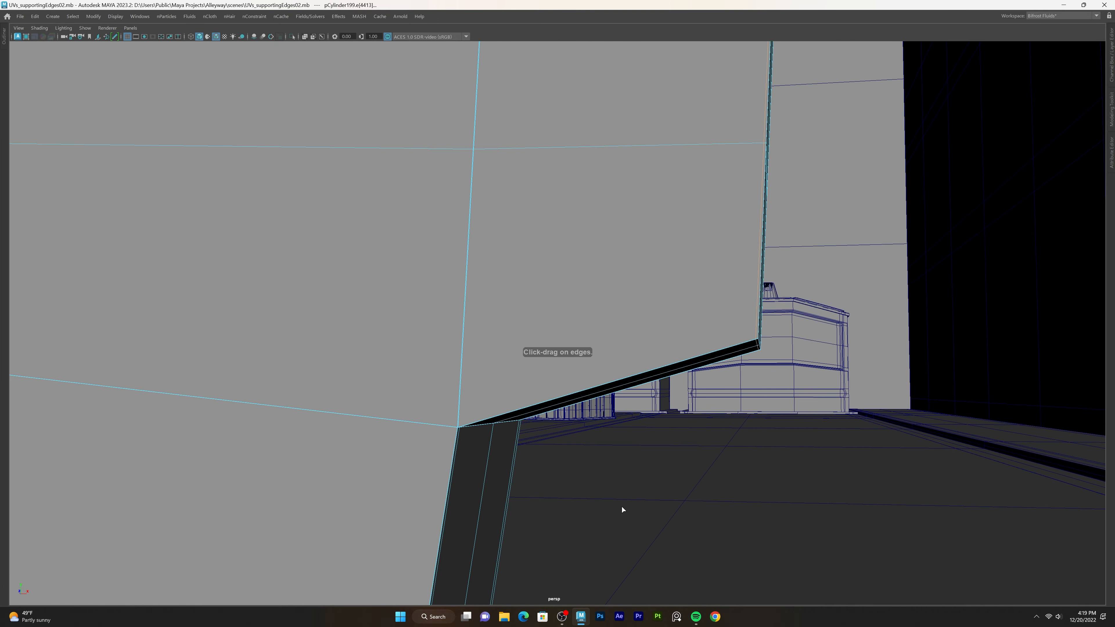
Insert a supporting edge loop on the next tooth farther down the disc's rim.
middle_click_drag(621, 506, 571, 178, "alt")
scroll(571, 178, "up", 2)
scroll(535, 262, "down", 4)
scroll(535, 262, "down", 5)
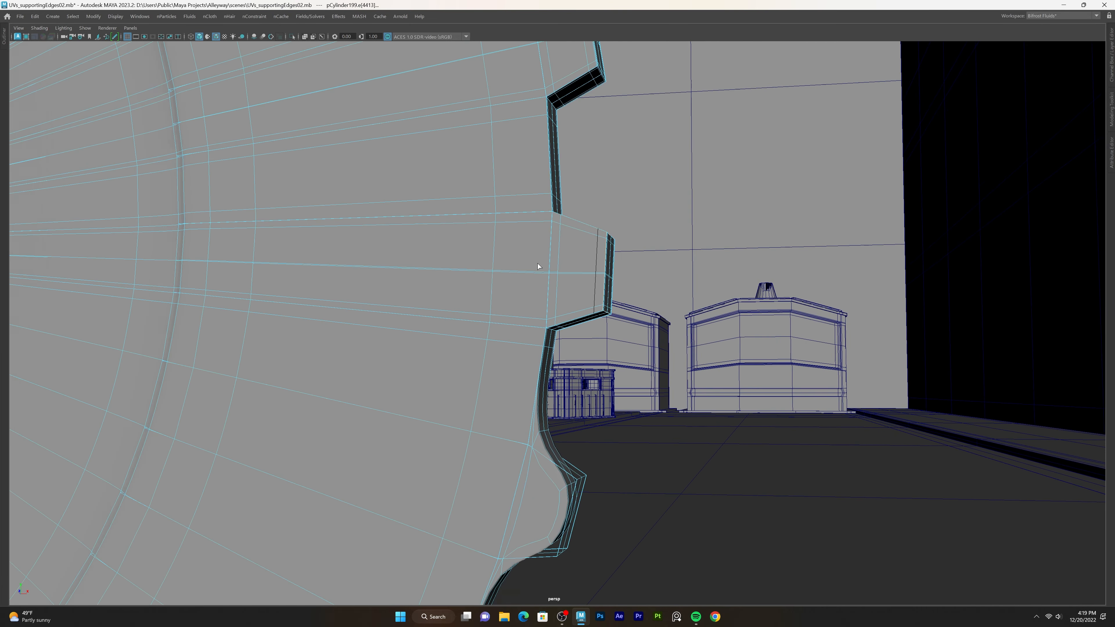
middle_click_drag(570, 567, 572, 422, "alt")
scroll(573, 423, "up", 3)
left_click_drag(556, 386, 615, 386, "alt")
middle_click_drag(615, 386, 555, 356, "alt")
scroll(555, 356, "up", 3)
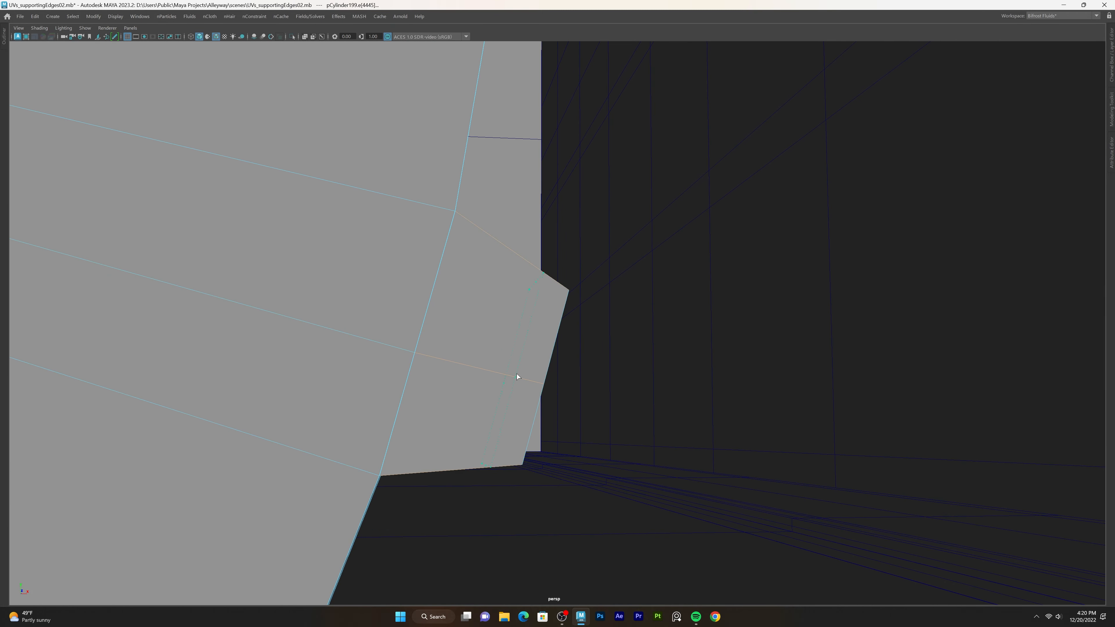
left_click_drag(546, 368, 545, 366)
middle_click_drag(545, 366, 428, 377, "alt")
scroll(517, 433, "up", 3)
scroll(265, 370, "up", 3)
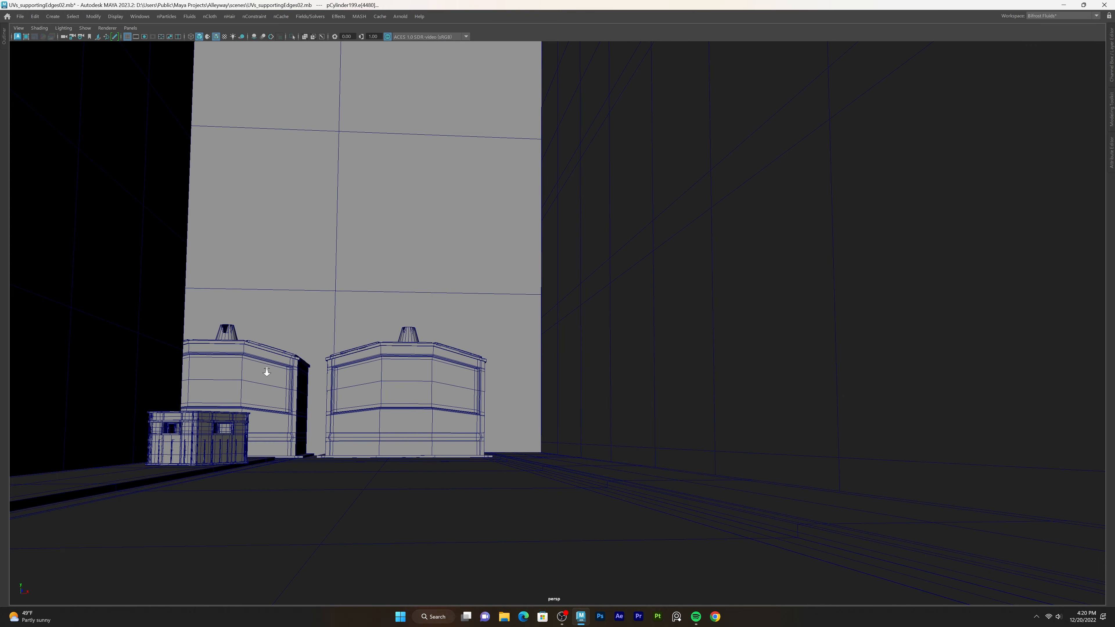
Insert supporting edge loops beside the upper base corner of the current tooth on the disc's rim.
scroll(246, 372, "down", 3)
scroll(246, 372, "down", 1)
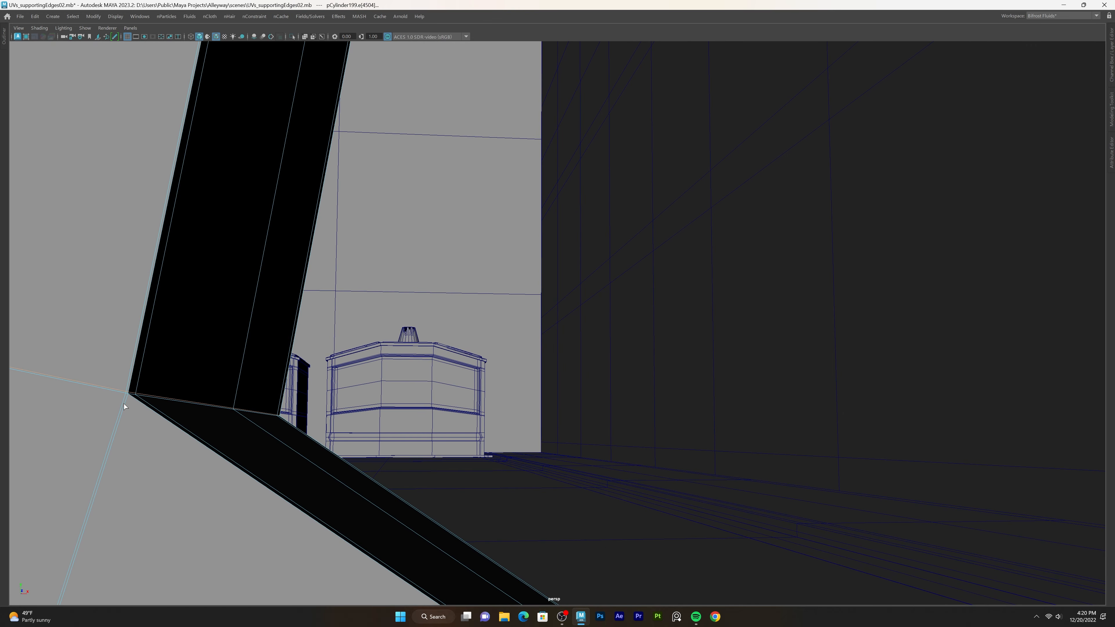
left_click(122, 400)
left_click(123, 399)
key("F10")
left_click(127, 397)
left_click(127, 397, "shift")
middle_click_drag(128, 398, 186, 381, "alt")
scroll(187, 381, "up", 1)
scroll(187, 378, "down", 1)
left_click_drag(192, 365, 194, 365)
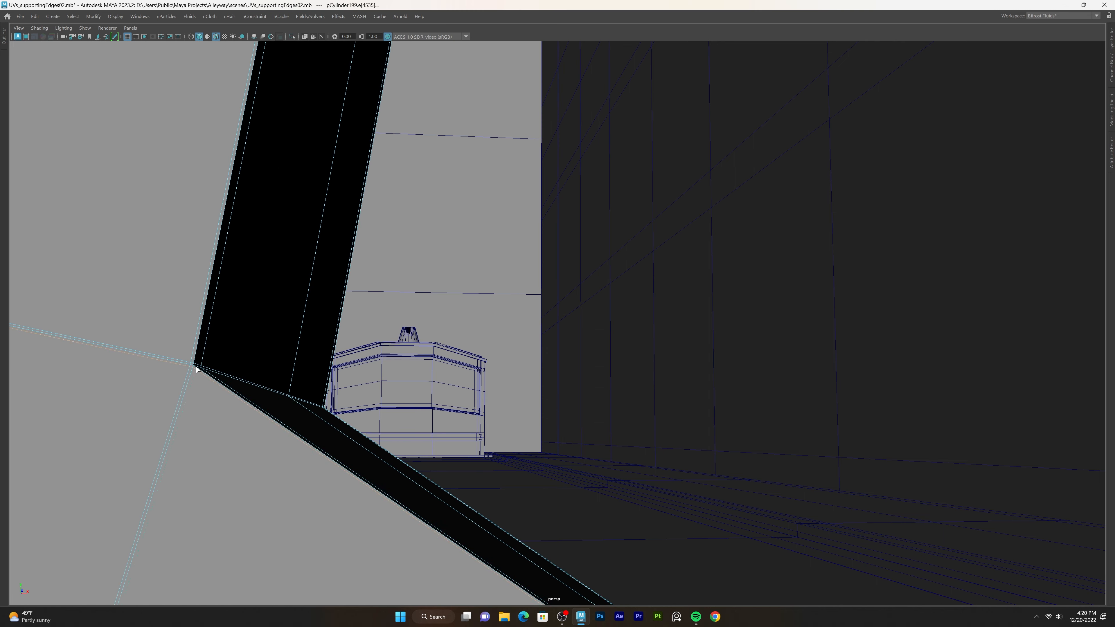
Insert a supporting edge loop beside the lower base corner of the same tooth.
scroll(195, 367, "down", 4)
middle_click_drag(484, 487, 474, 406, "alt")
scroll(527, 368, "up", 2)
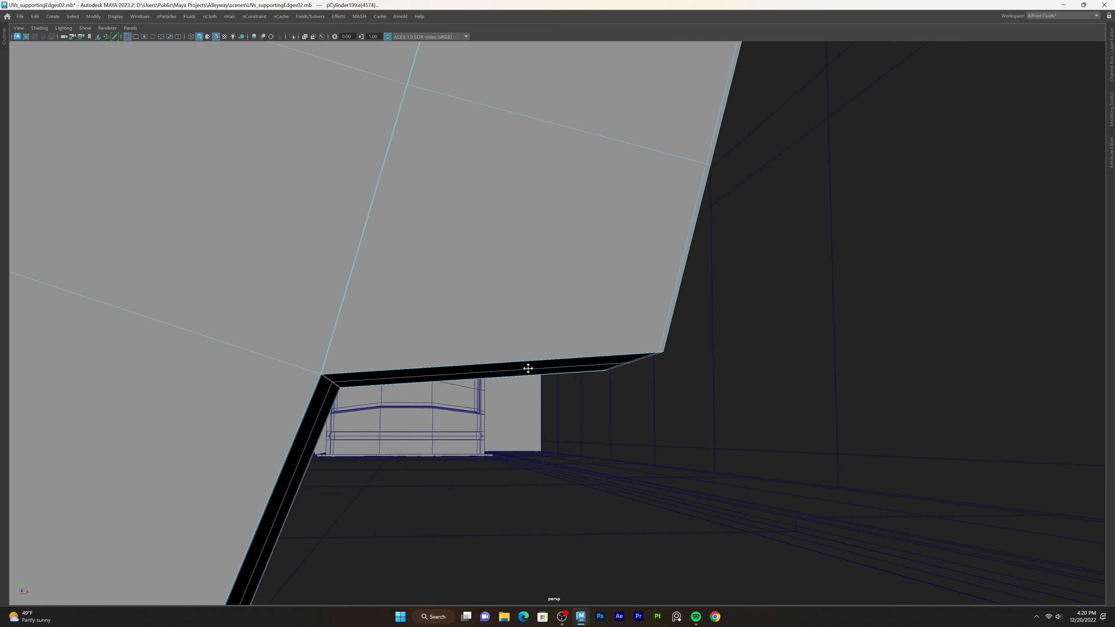
scroll(355, 328, "up", 2)
scroll(366, 313, "up", 1)
left_click_drag(366, 308, 366, 307)
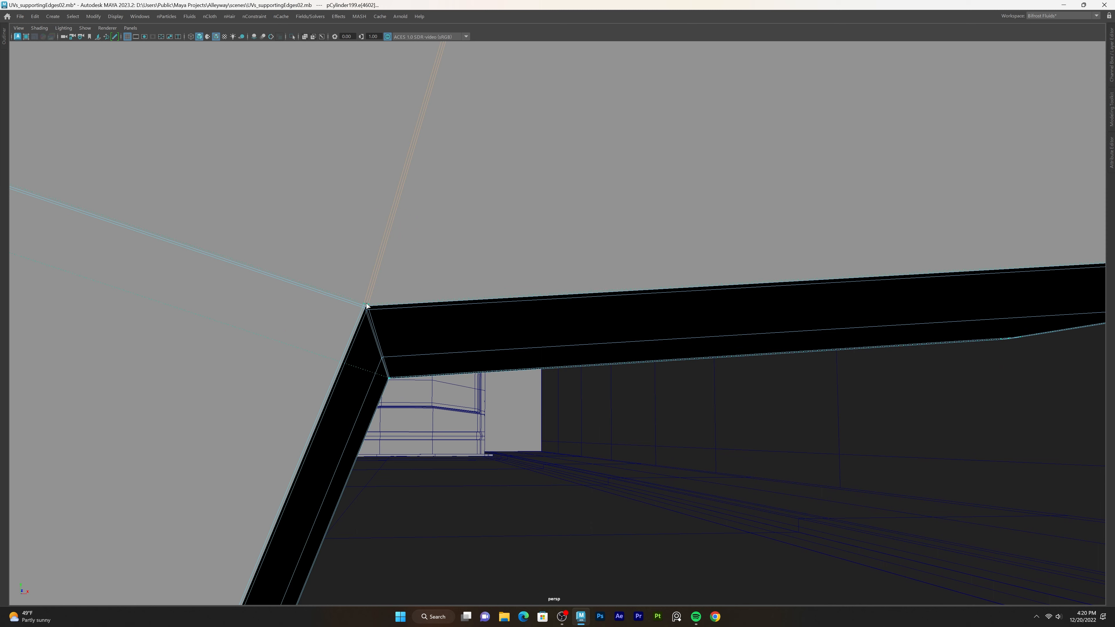
Insert a supporting edge loop running from the disc's face through the next tooth down the rim.
scroll(367, 303, "down", 4)
scroll(597, 335, "down", 2)
scroll(516, 350, "down", 4)
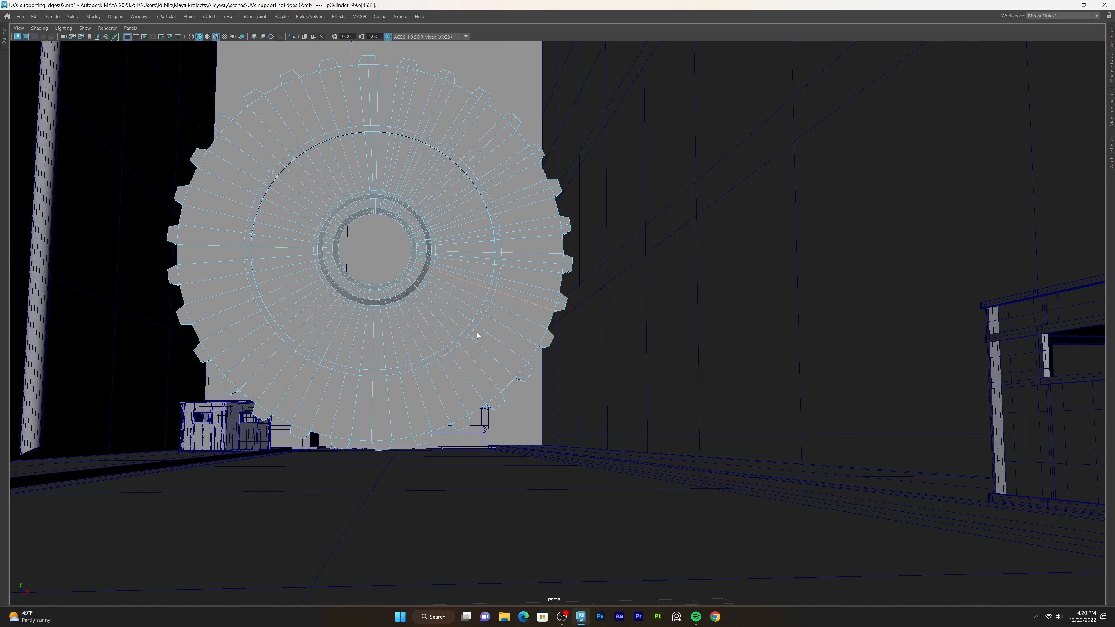
scroll(575, 249, "up", 2)
scroll(373, 168, "up", 3)
scroll(454, 200, "up", 2)
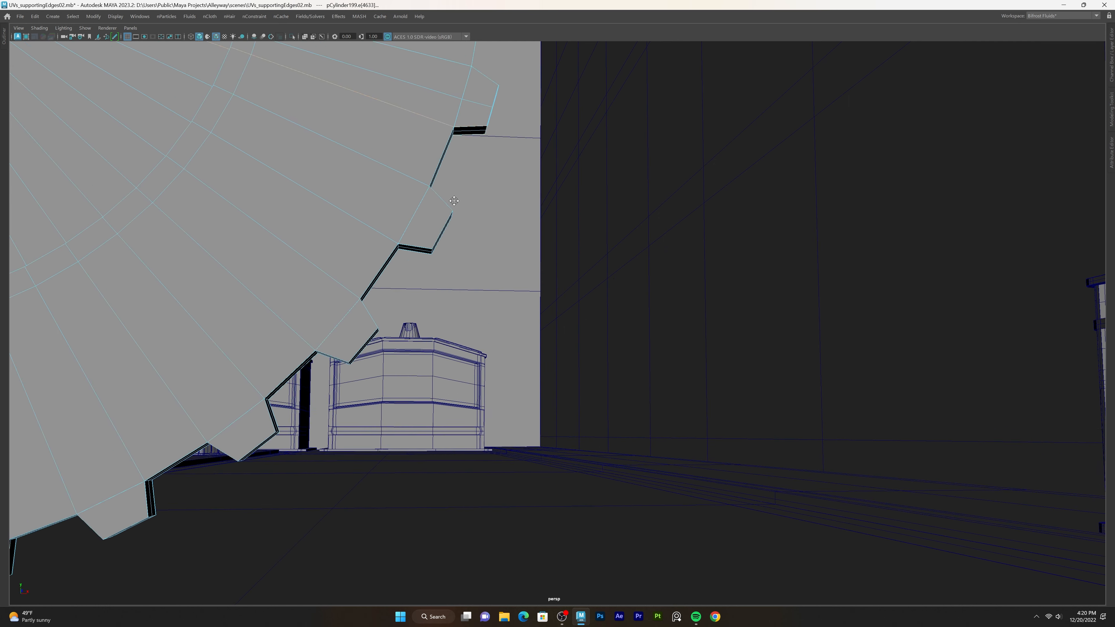
middle_click_drag(454, 200, 619, 278, "alt")
scroll(729, 304, "up", 3)
middle_click_drag(729, 303, 615, 326, "alt")
scroll(528, 249, "up", 2)
left_click(449, 233)
scroll(446, 234, "down", 5)
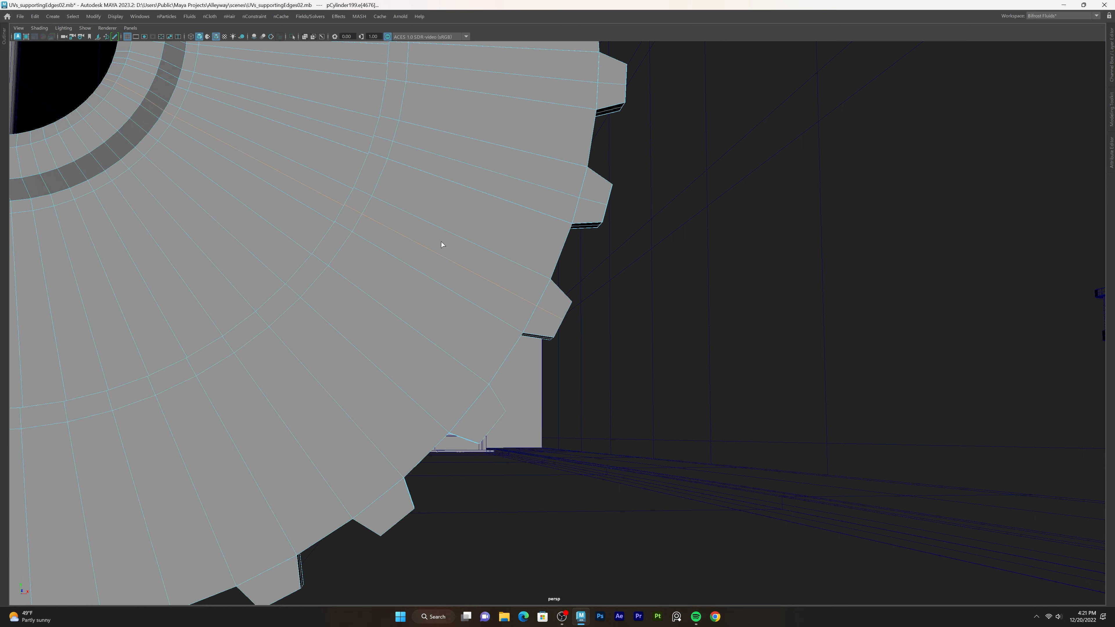
Insert supporting edge loops close to the upper base corner of that next tooth.
scroll(441, 245, "up", 4)
left_click(570, 237)
scroll(390, 273, "up", 2)
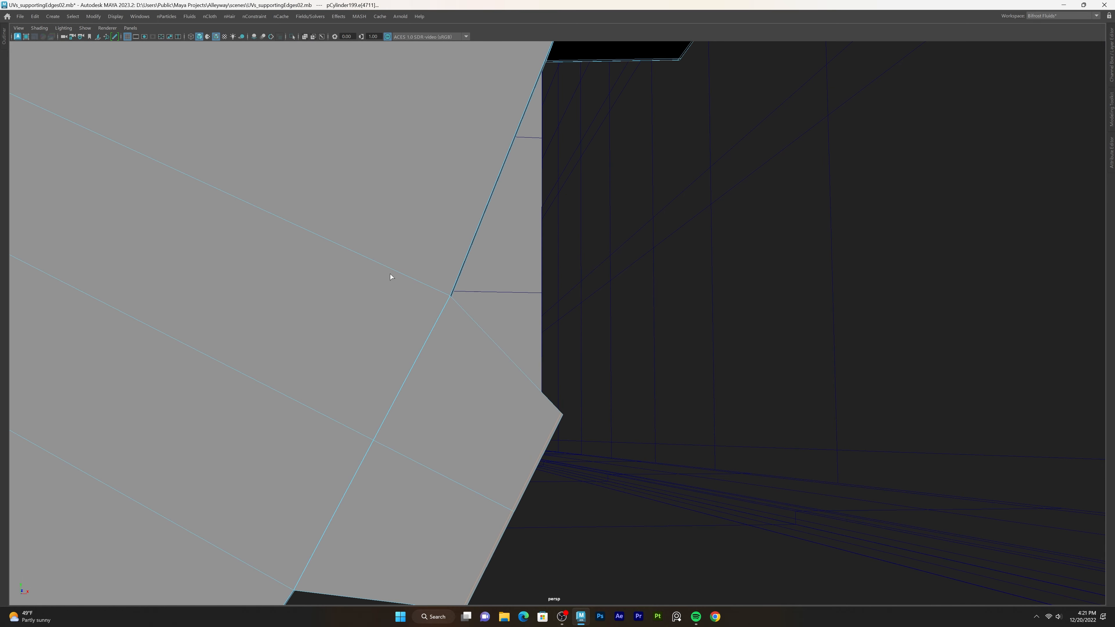
scroll(390, 274, "up", 3)
middle_click_drag(344, 235, 461, 272, "alt")
scroll(339, 233, "up", 1)
left_click(296, 270)
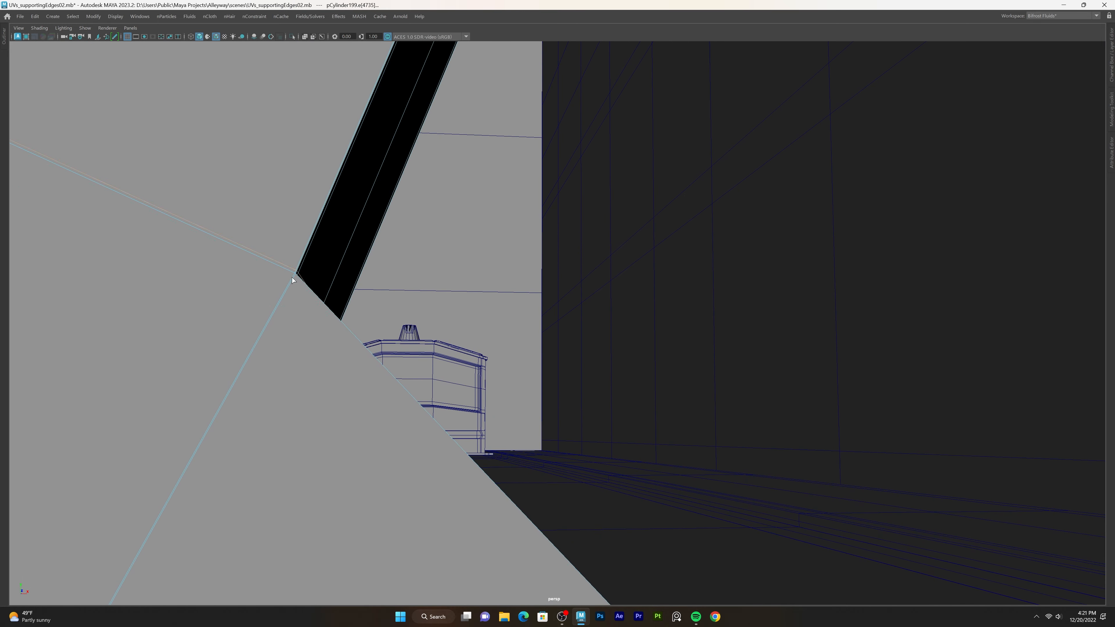
left_click(298, 282)
Insert supporting edge loops on both sides of the tooth's lower base corner.
scroll(290, 293, "down", 5)
middle_click_drag(290, 294, 664, 294, "alt")
scroll(445, 229, "up", 3)
scroll(445, 230, "up", 2)
middle_click_drag(455, 204, 479, 220, "alt")
scroll(482, 223, "up", 2)
left_click(345, 205)
left_click(348, 197)
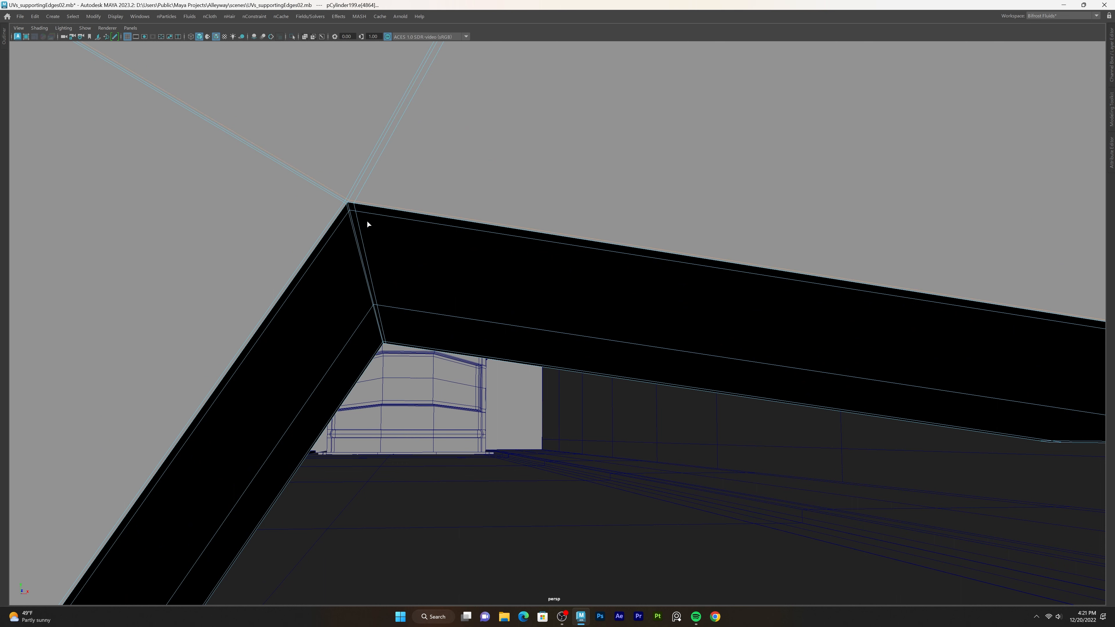
Insert supporting edge loops at the upper base corner and near the middle of the following tooth.
scroll(386, 239, "down", 6)
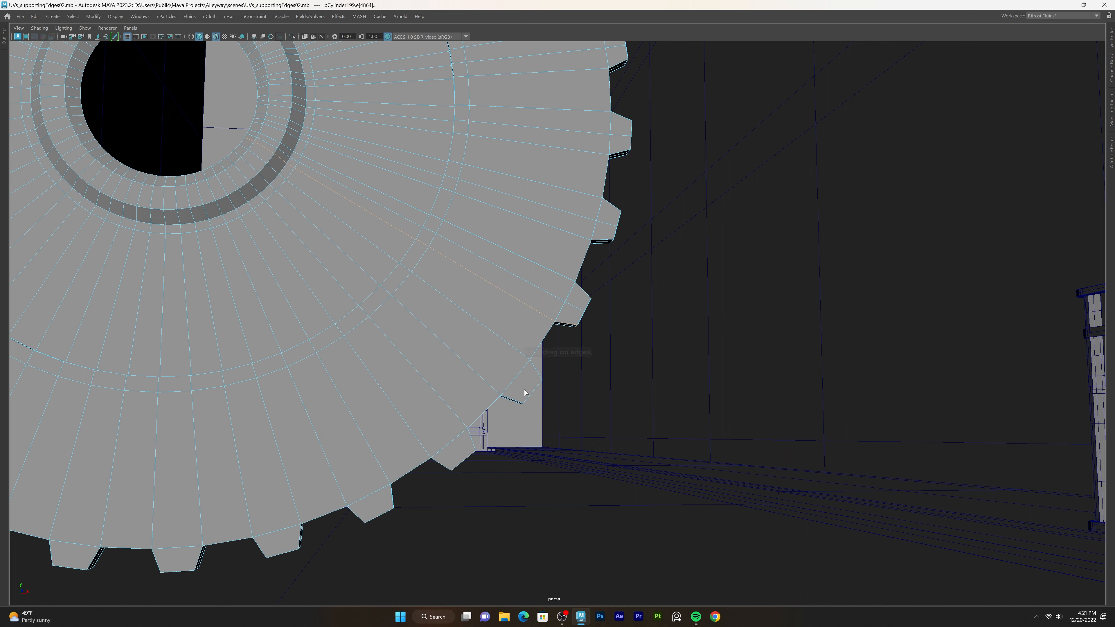
scroll(524, 392, "up", 5)
scroll(492, 392, "up", 8)
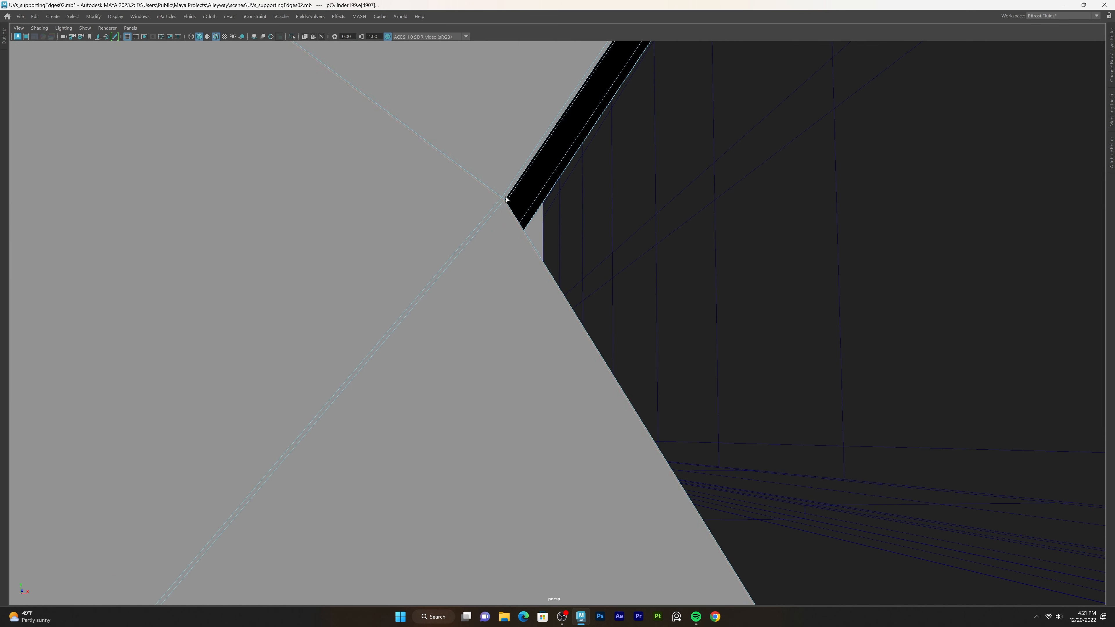
left_click(504, 199)
scroll(504, 202, "down", 6)
left_click(506, 377)
left_click_drag(506, 376, 499, 386)
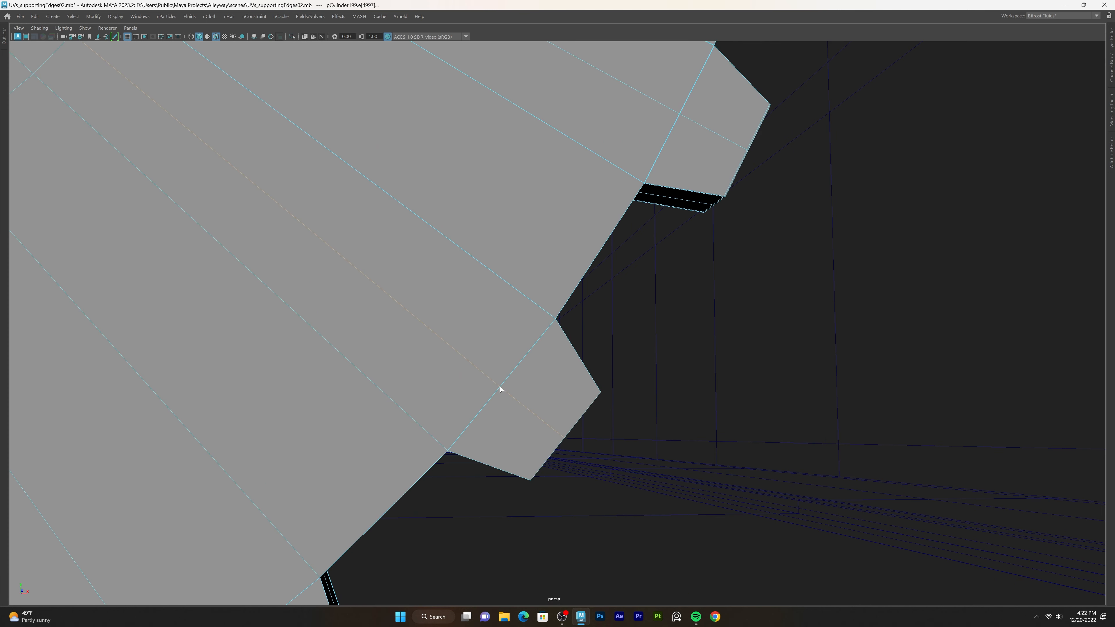
Insert supporting edge loops at the lower tip corner and lower base corner of this tooth.
left_click(528, 478)
middle_click_drag(529, 478, 658, 322, "alt")
scroll(533, 329, "up", 6)
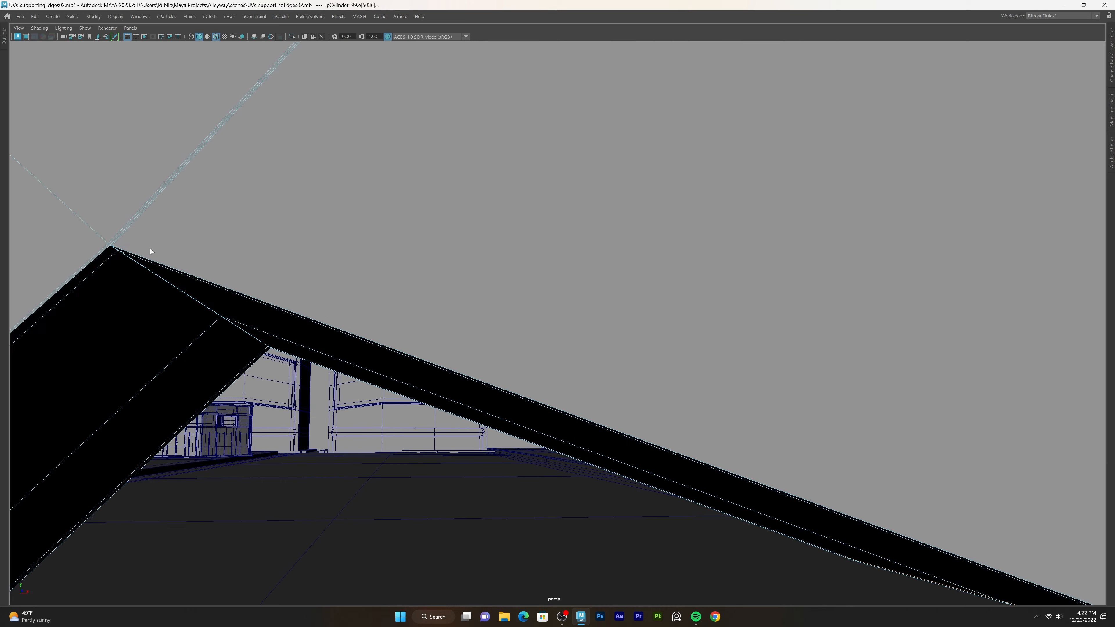
left_click(109, 248)
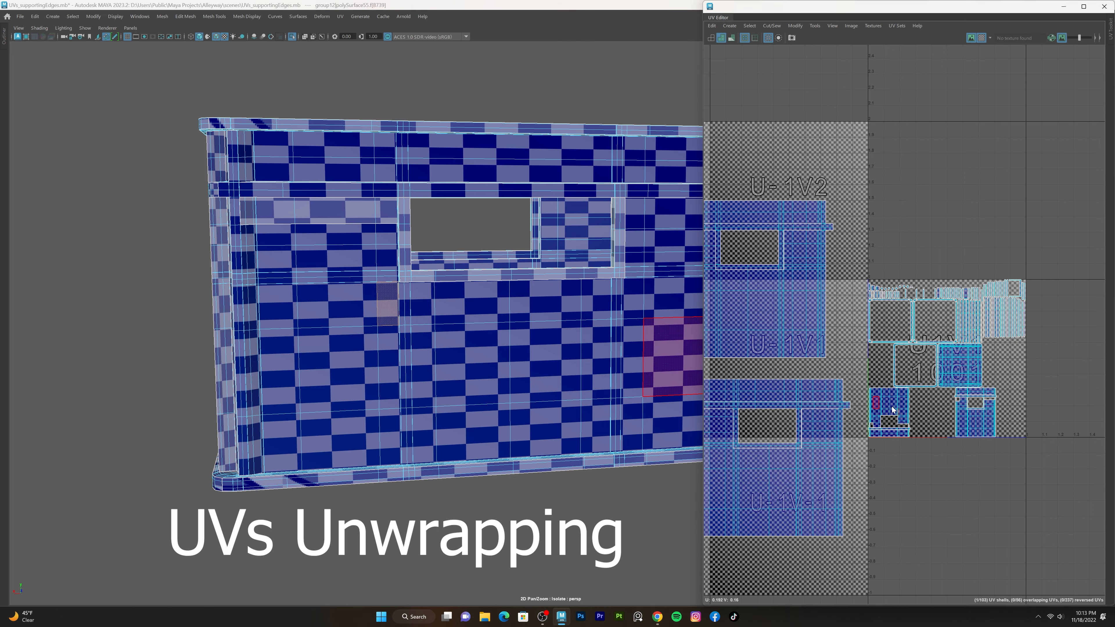
Expand the crate selection to its whole UV shell and move that shell out of the 0-1 UV tile.
right_click_drag(892, 412, 904, 406, "ctrl")
scroll(904, 406, "down", 6)
key("w")
left_click_drag(895, 411, 811, 257)
Select another crate face, expand it to its UV shell and place the shell outside the 0-1 tile.
left_click_drag(624, 252, 574, 267, "alt")
left_click(625, 269)
right_click_drag(892, 330, 904, 327, "ctrl")
left_click_drag(886, 334, 855, 258)
Move the UV shell of the crate face beside the handle opening out of the 0-1 tile and save the scene.
left_click_drag(441, 245, 493, 221, "alt")
left_click(315, 219)
right_click_drag(926, 334, 938, 331, "ctrl")
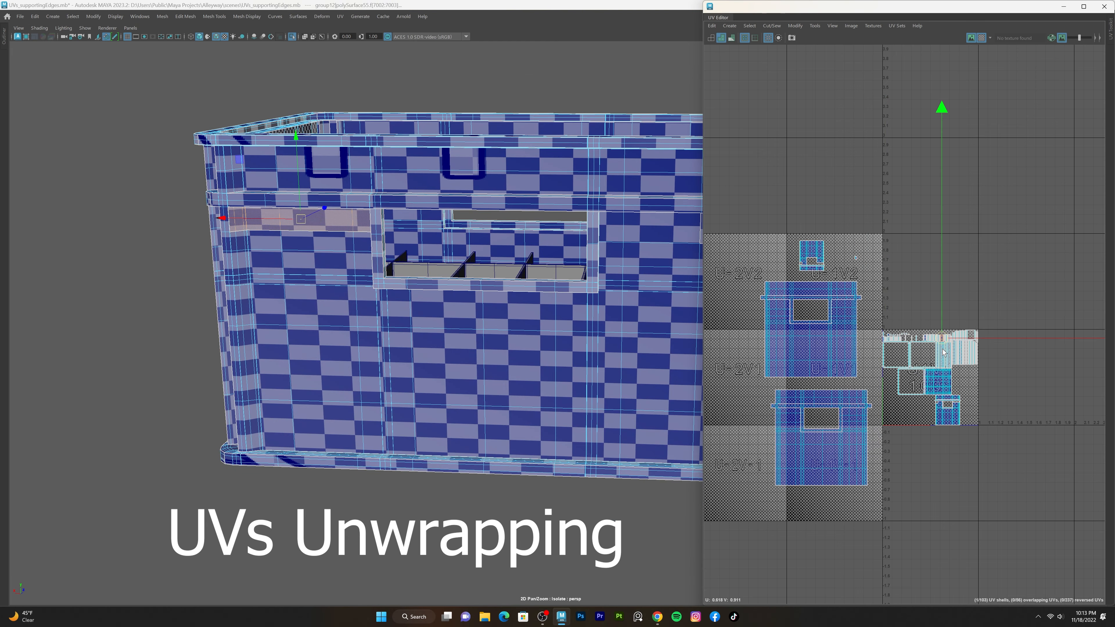
left_click_drag(941, 337, 844, 254)
left_click(856, 246)
key("ctrl+s")
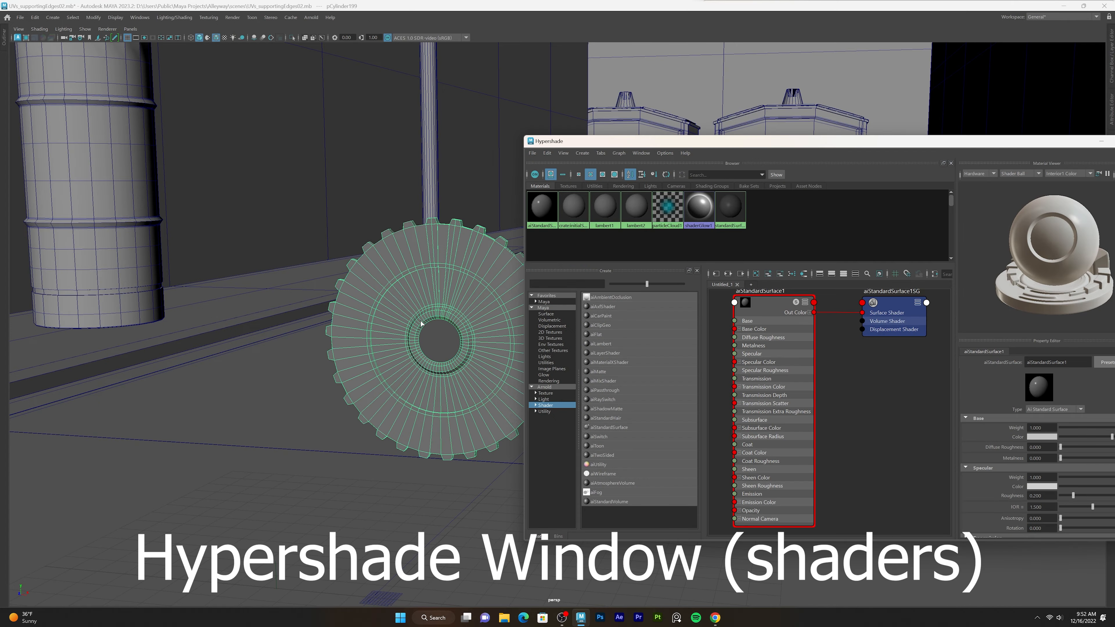
Move the Hypershade window away from its place and close it.
left_click_drag(420, 324, 442, 420, "alt")
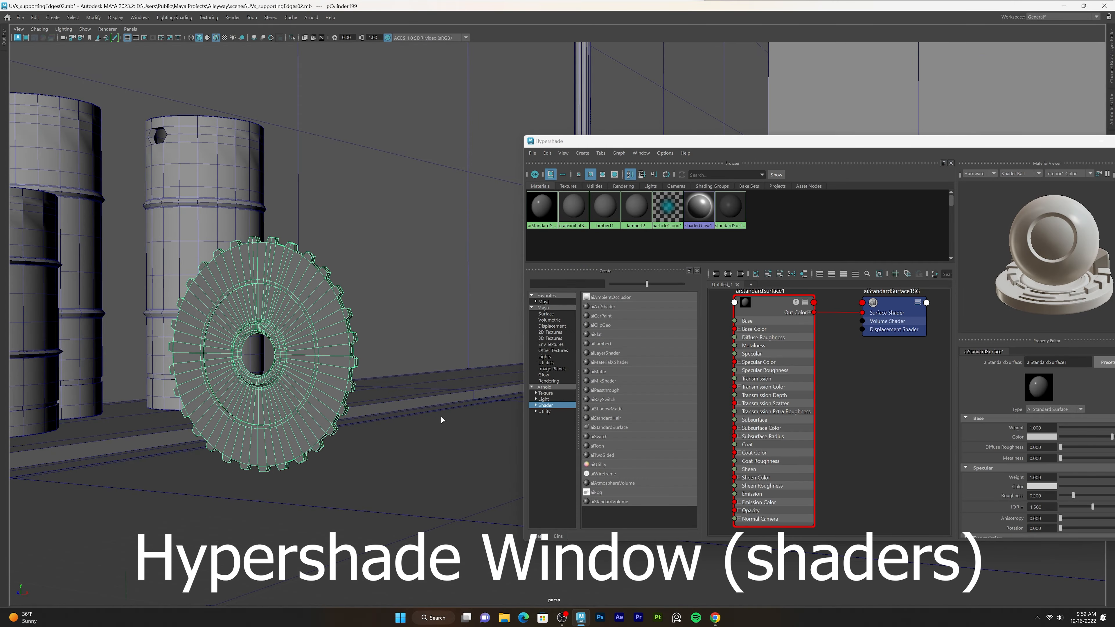
key("f")
middle_click_drag(442, 420, 267, 411, "alt")
left_click_drag(266, 411, 287, 387, "alt")
left_click_drag(694, 147, 334, 166)
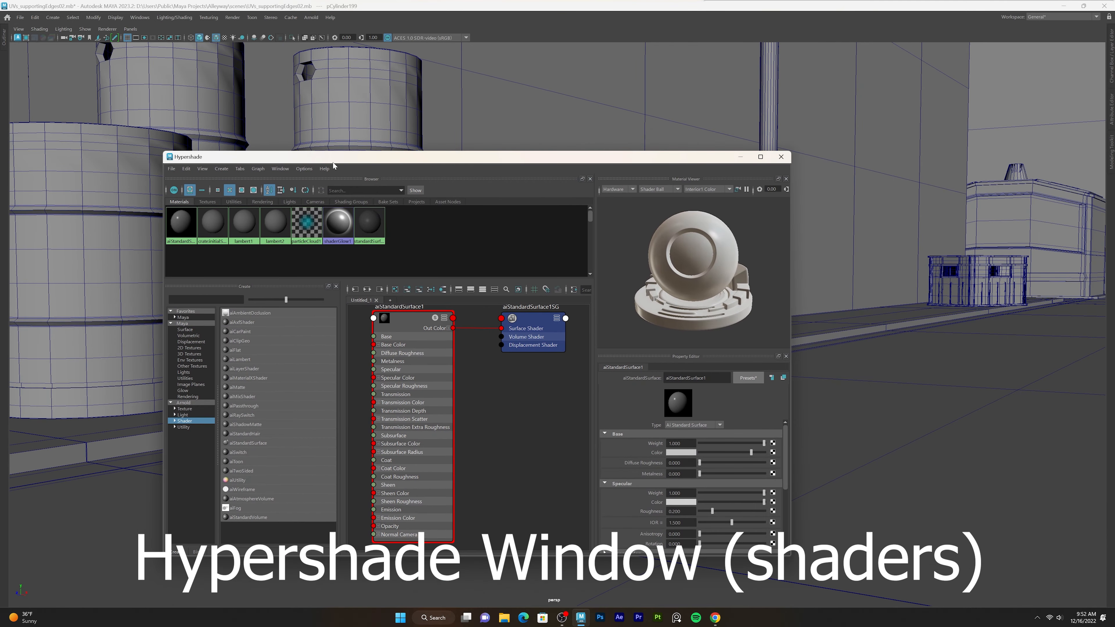
left_click(779, 158)
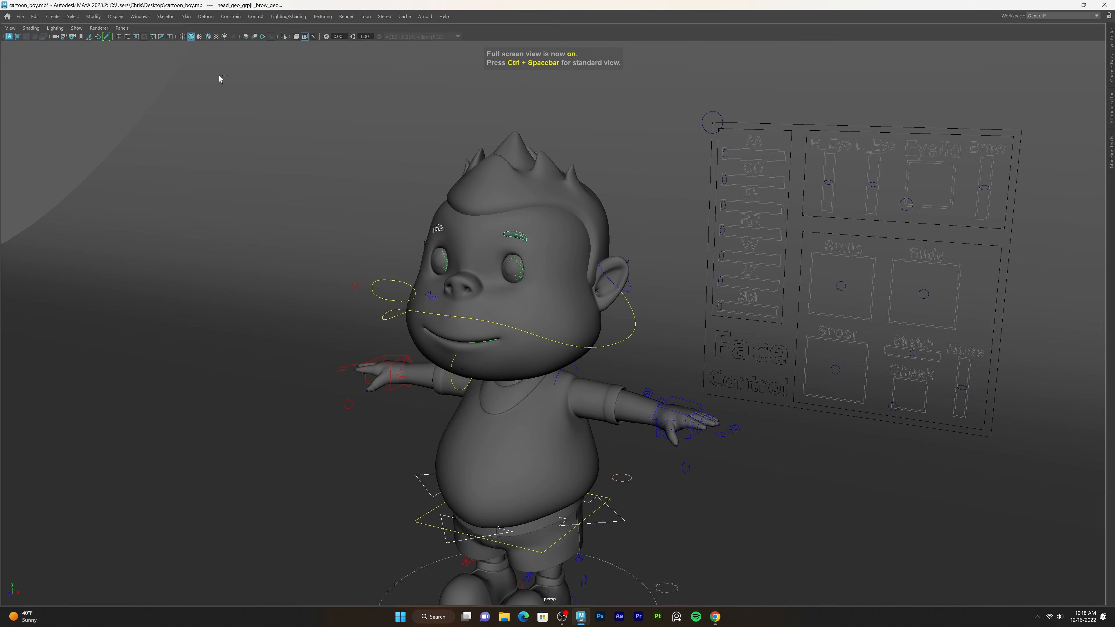
Create an Arnold area light and position it at head height out to the side of the cartoon character.
left_click(425, 17)
mouse_move(445, 65)
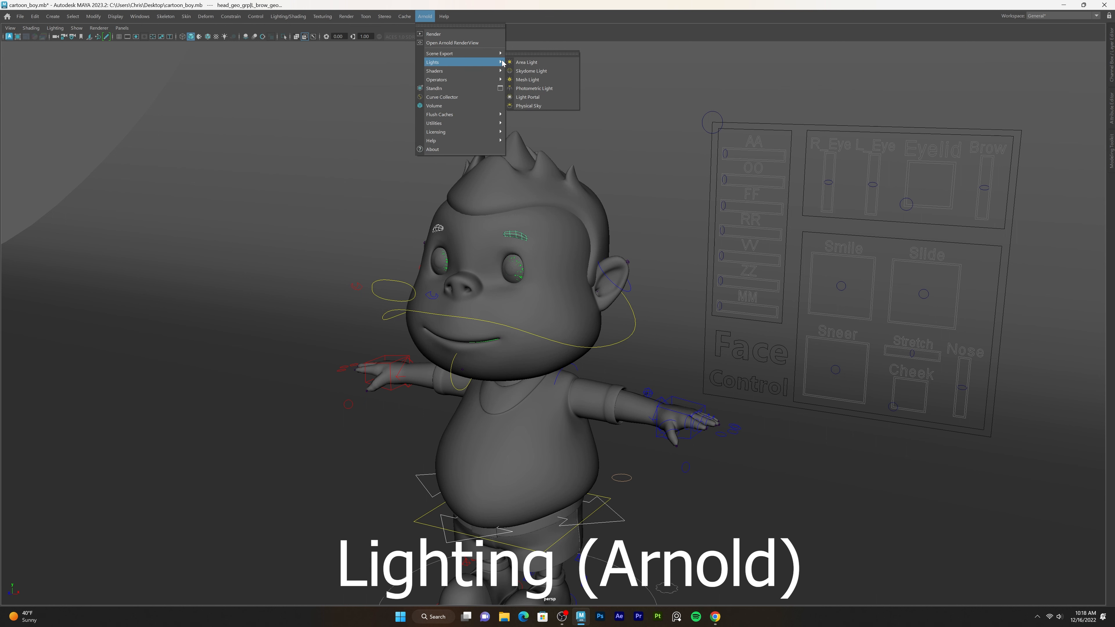
left_click(526, 62)
right_click_drag(540, 492, 424, 511, "alt")
left_click_drag(524, 443, 528, 242)
key("ctrl+z")
left_click_drag(593, 326, 281, 268)
right_click_drag(283, 270, 513, 279, "alt")
key("e")
Scale the area light to 22.2 on all three axes.
left_click(1112, 64)
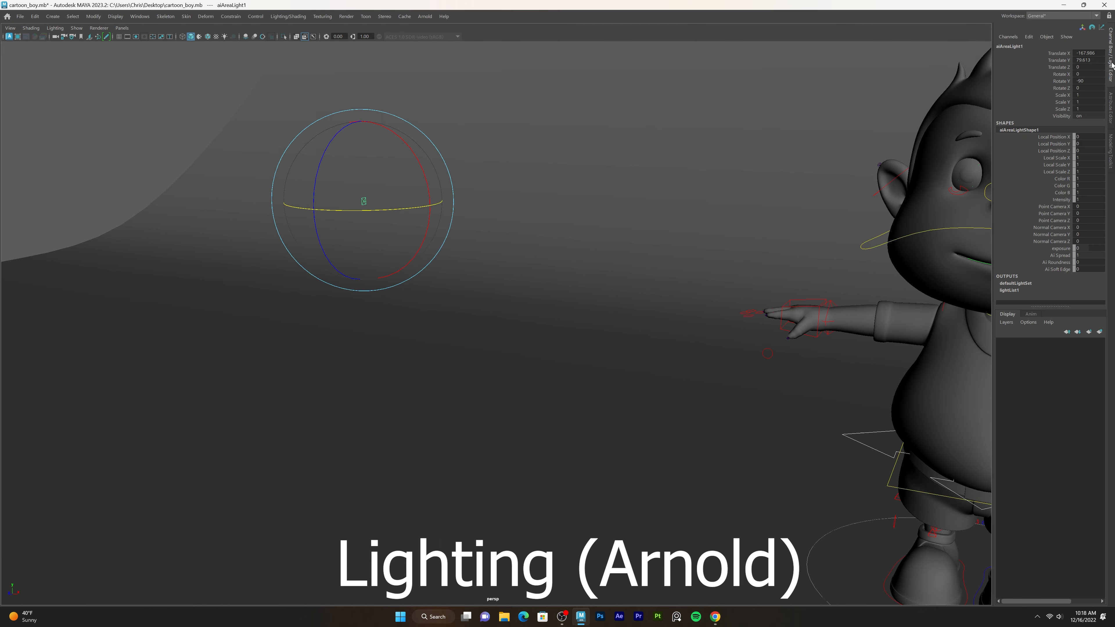
left_click_drag(1067, 95, 1065, 109)
middle_click_drag(682, 113, 743, 114)
right_click_drag(656, 102, 544, 141, "alt")
left_click_drag(544, 140, 523, 174, "alt")
Set the render image size to the HD_720 preset and render the current frame.
left_click(346, 16)
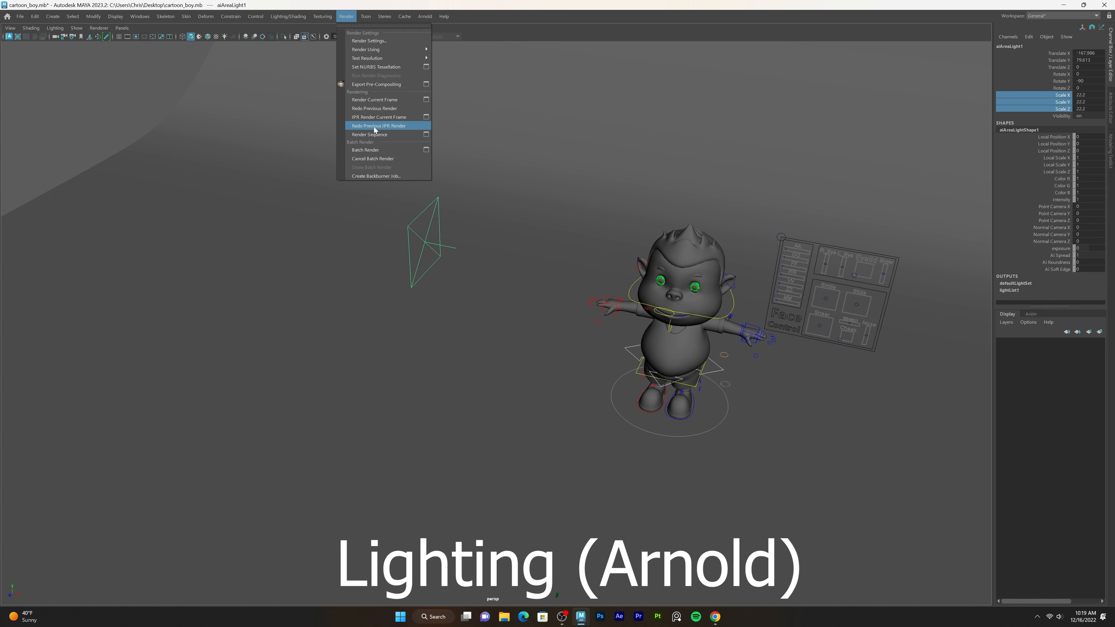
left_click(369, 41)
scroll(553, 277, "down", 3)
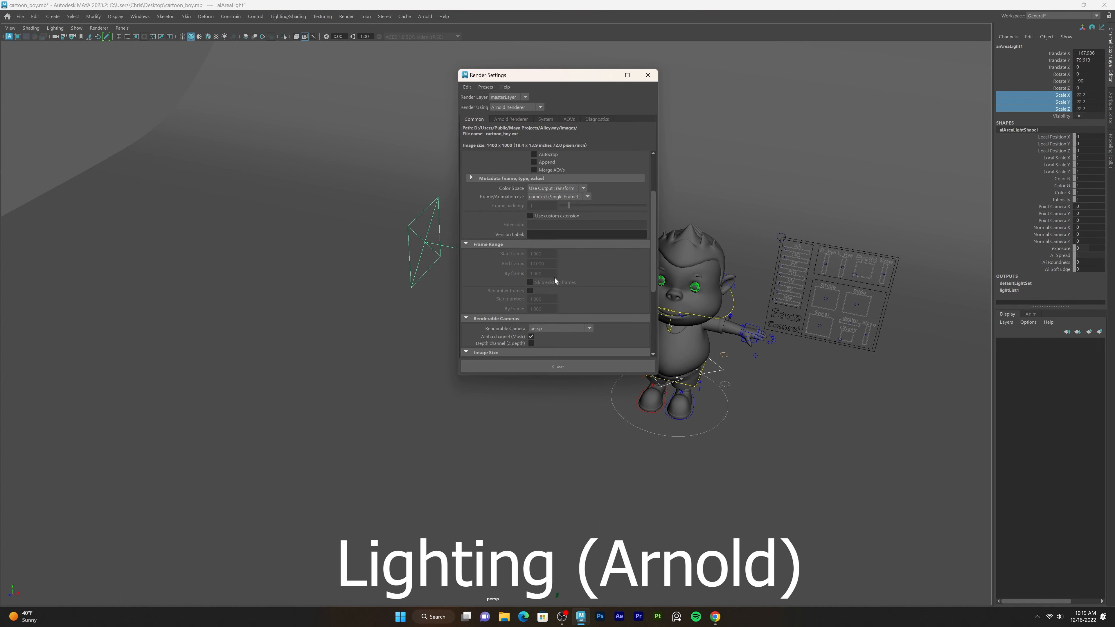
scroll(554, 277, "down", 5)
left_click(554, 241)
left_click(554, 288)
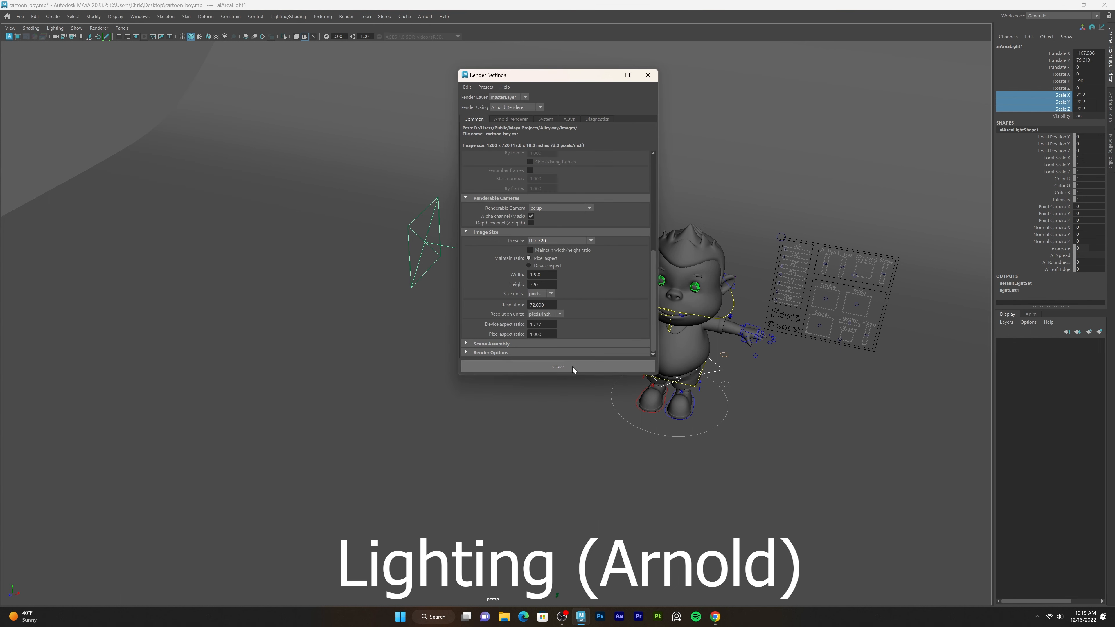
left_click(573, 370)
left_click(345, 16)
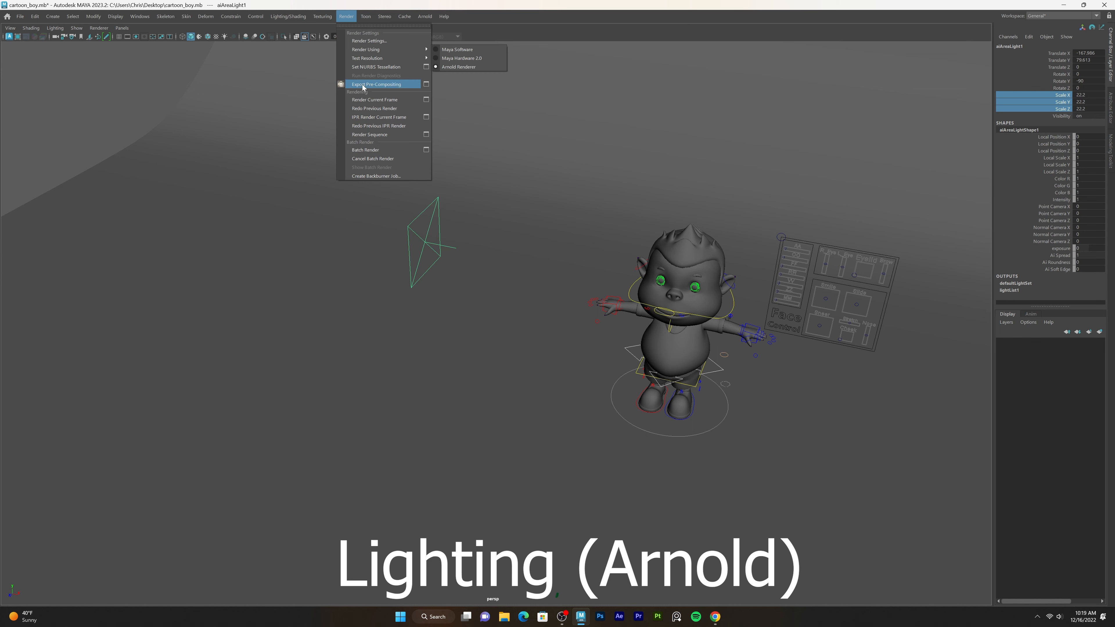
left_click(374, 99)
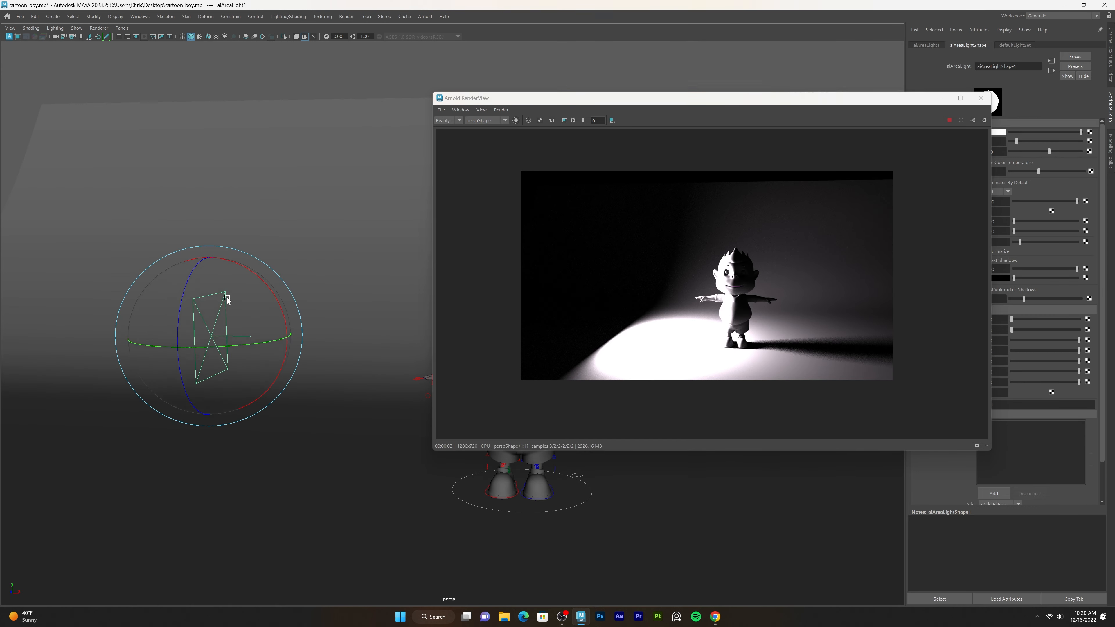
Raise the area light well above the character and tilt it downward toward him.
key("w")
left_click_drag(299, 259, 298, 107)
key("e")
left_click_drag(367, 142, 365, 162)
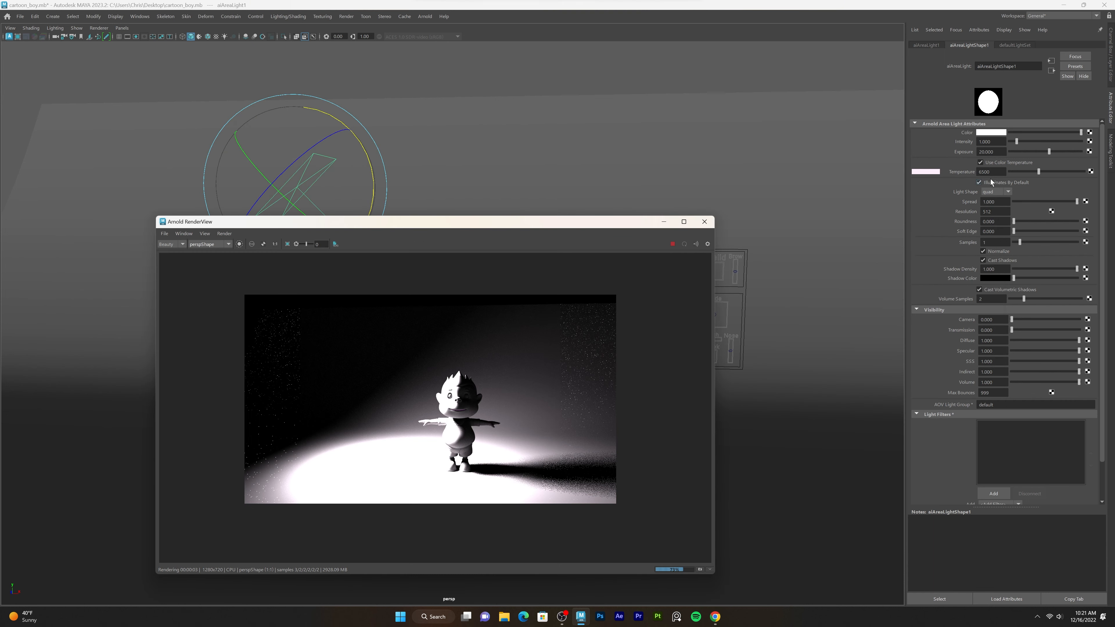
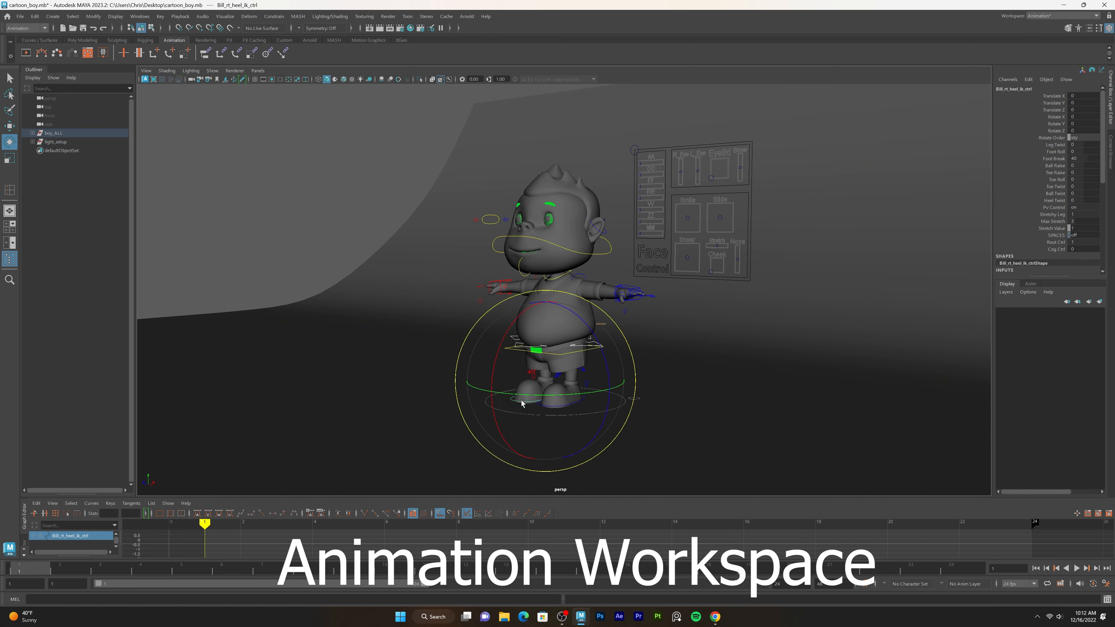
Try to lift the character's right foot forward with its heel control.
key("w")
left_click_drag(522, 402, 470, 396, "alt")
left_click_drag(472, 386, 434, 379)
left_click_drag(510, 314, 507, 291)
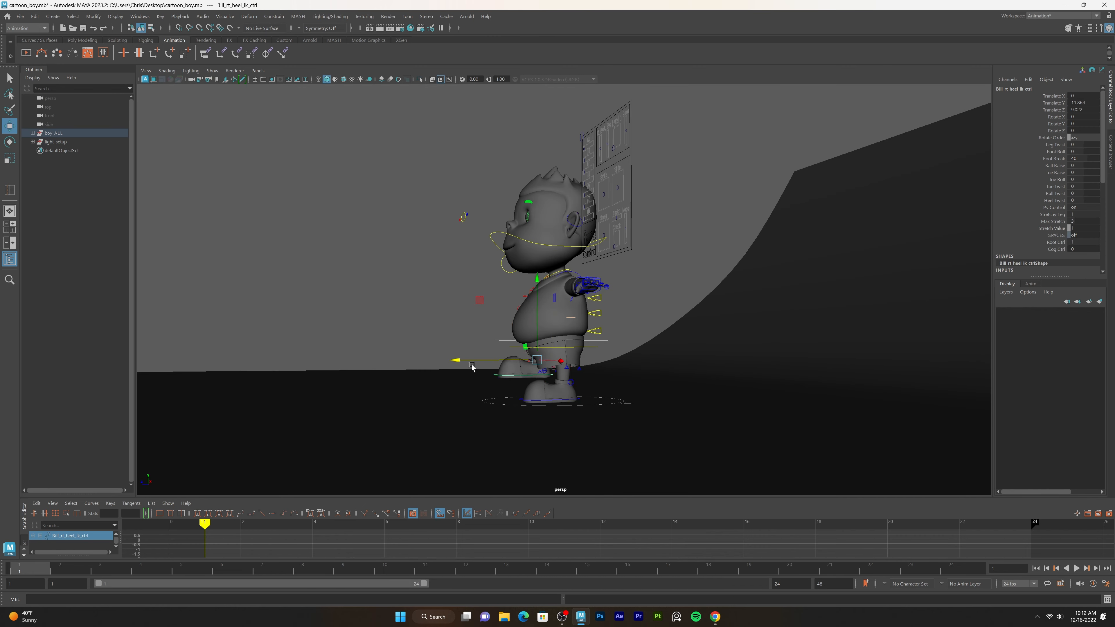
key("ctrl+z")
key("ctrl+z")
mouse_move(473, 369)
left_mouse_down("alt")
mouse_move(496, 371)
mouse_move(455, 374)
left_mouse_up("alt")
left_click(531, 372)
key("ctrl+z")
Move the right knee's pole vector control well out in front of the leg.
left_click_drag(566, 384, 614, 398, "alt")
right_click_drag(615, 397, 674, 413, "alt")
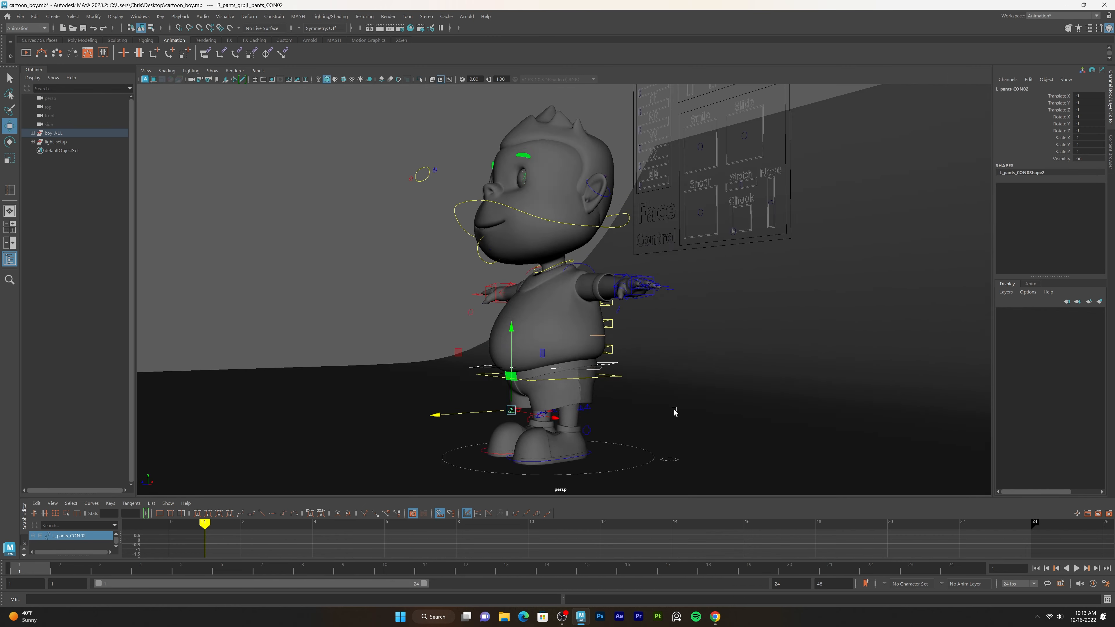
middle_click_drag(675, 413, 682, 303, "alt")
right_click_drag(682, 303, 745, 334, "alt")
left_click(454, 330)
left_click(456, 326)
left_click_drag(415, 325, 200, 330)
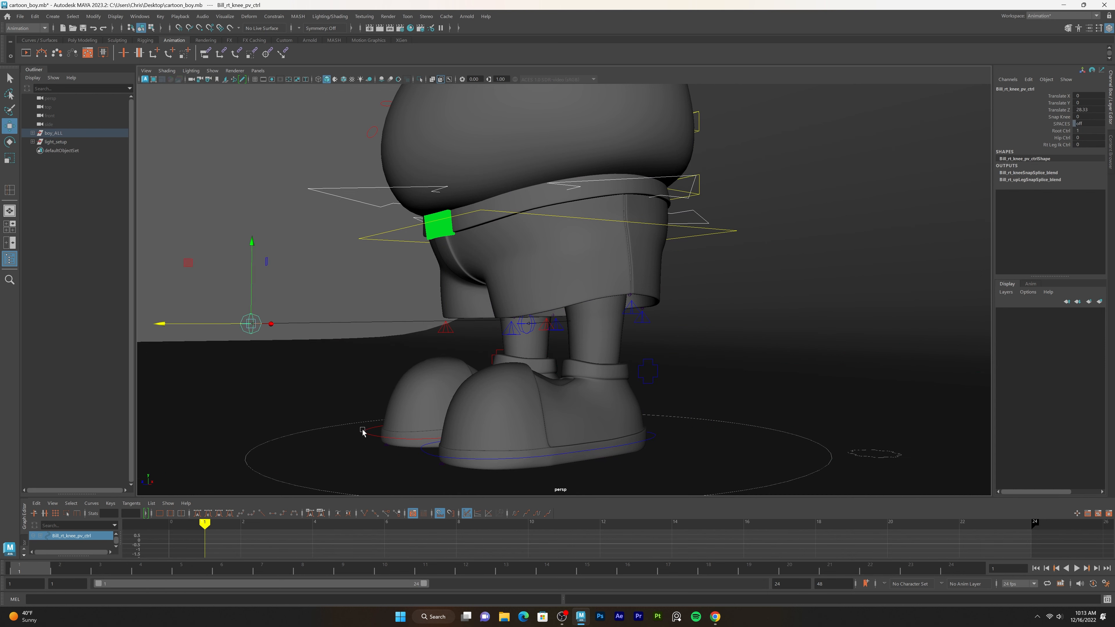
Lift the right foot up and forward with its heel control and key the pose at frame 1.
left_click(363, 432)
left_click(368, 436)
left_click_drag(369, 436, 408, 357)
key("s")
Lower the right foot at frame 14, key that pose, and scrub through the motion.
left_click_drag(205, 524, 464, 461)
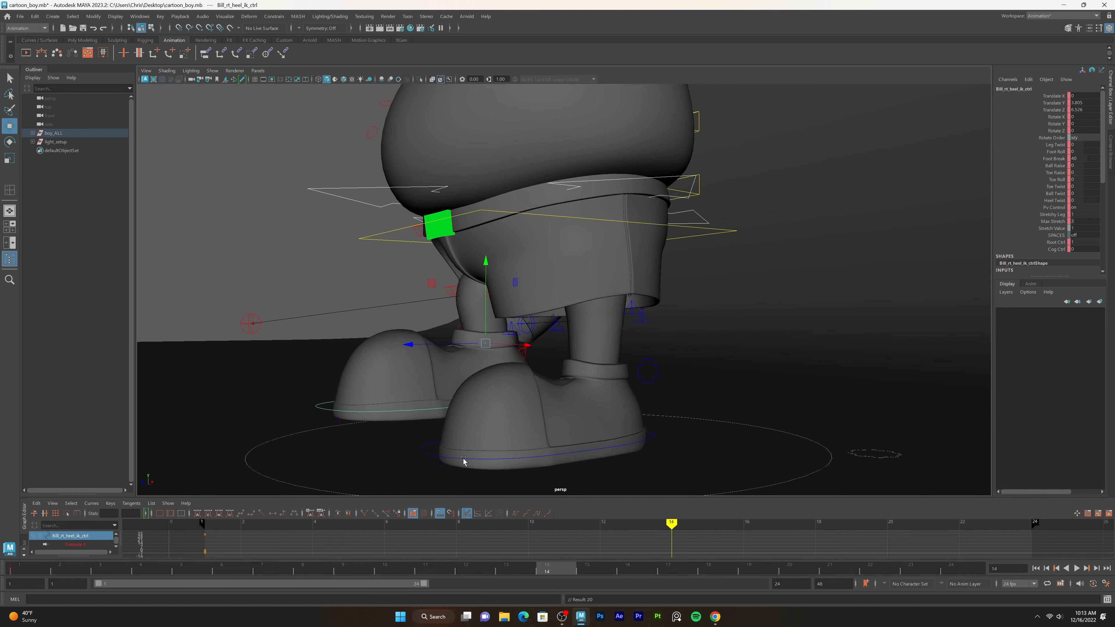
left_click_drag(485, 262, 477, 286)
key("s")
mouse_move(590, 526)
left_mouse_down()
mouse_move(312, 524)
mouse_move(634, 524)
mouse_move(204, 536)
mouse_move(672, 535)
left_mouse_up()
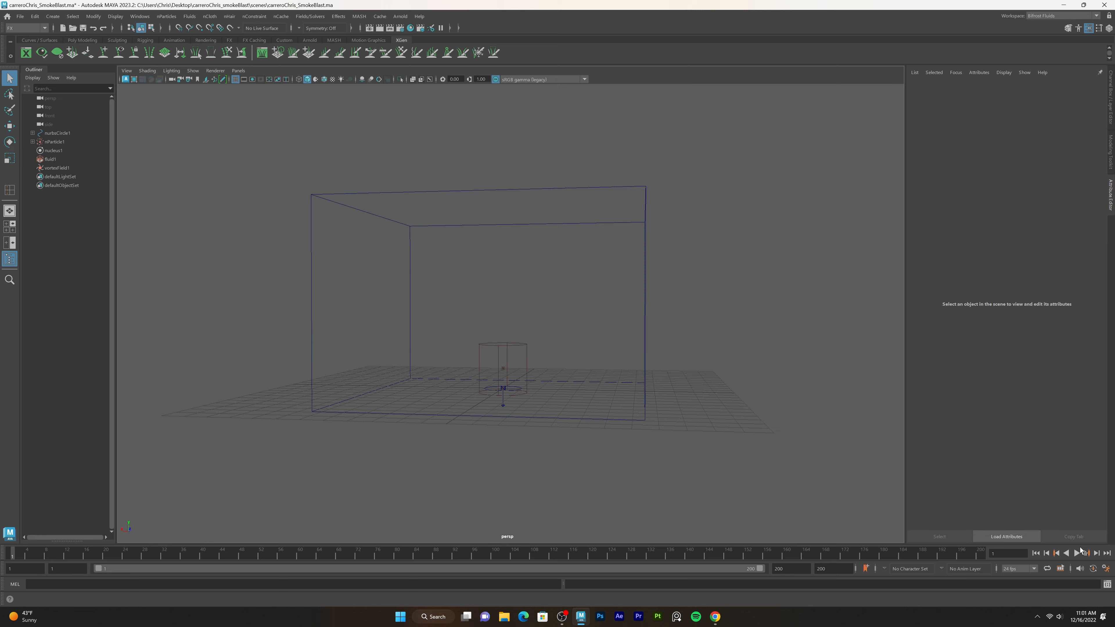
Play the smoke blast simulation.
left_click(1076, 553)
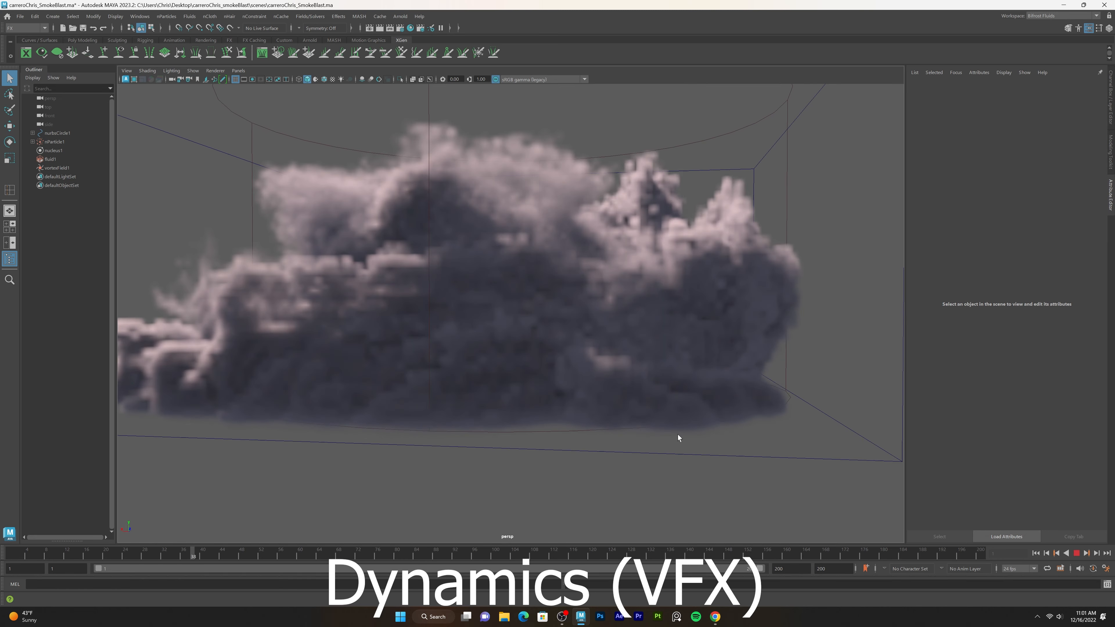
Examine the smoke blast from several angles, stop playback, and replay the simulation from frame 1.
left_click_drag(671, 437, 590, 429, "alt")
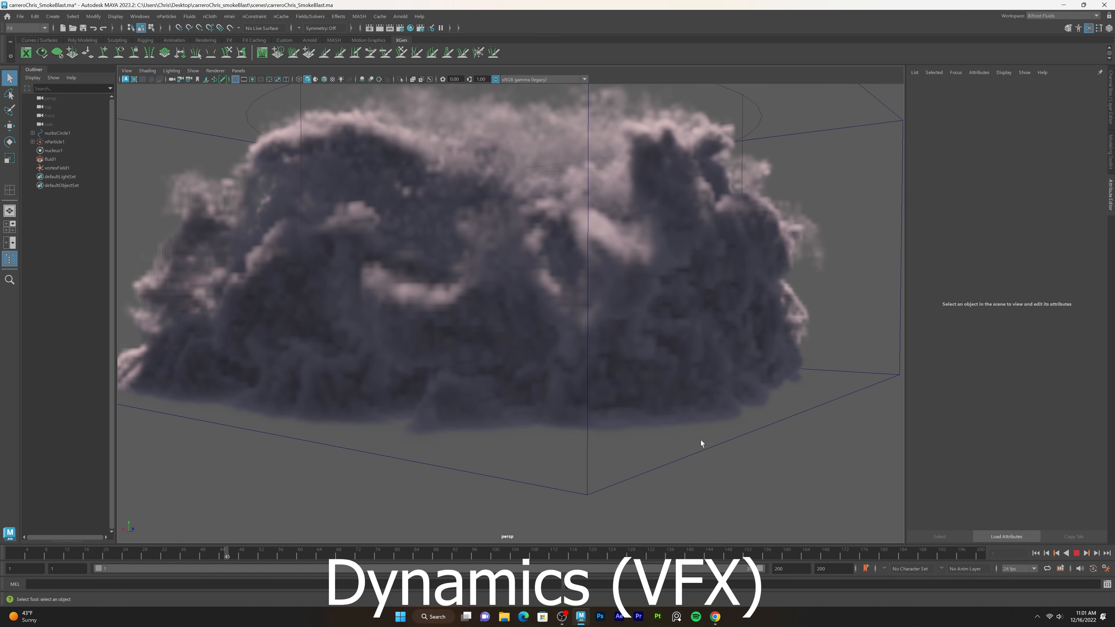
scroll(435, 416, "down", 8)
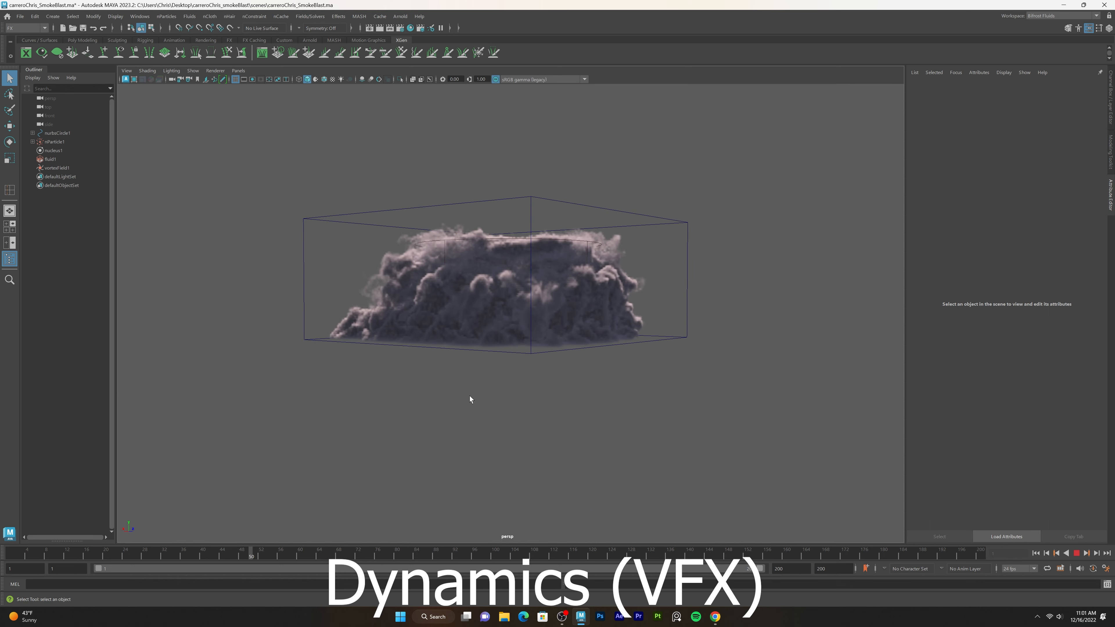
left_click_drag(469, 399, 507, 374, "alt")
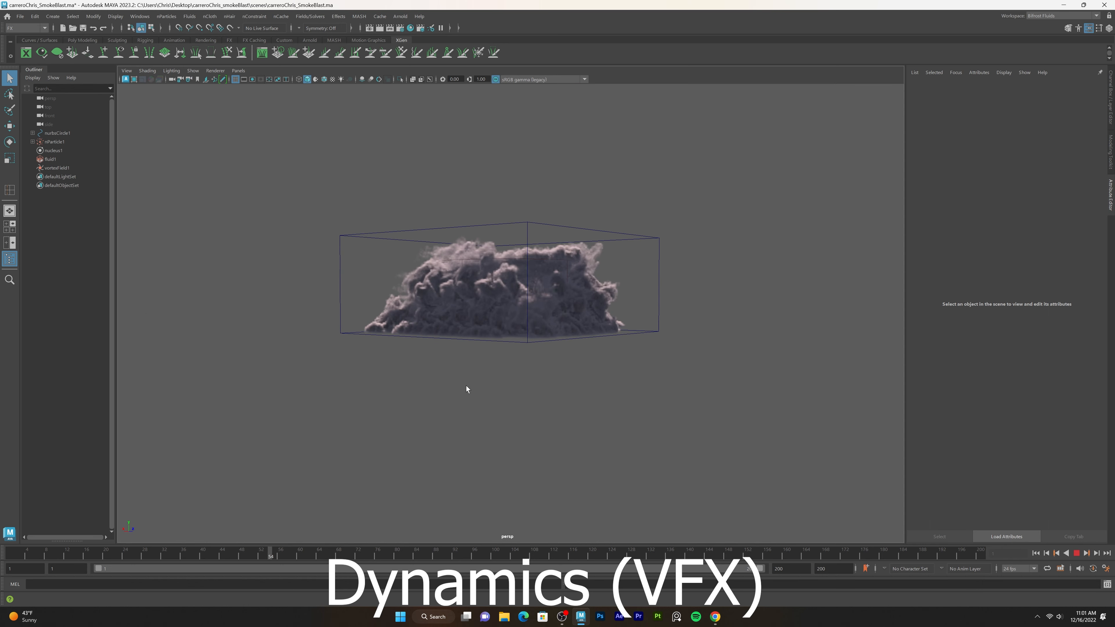
left_click(1077, 554)
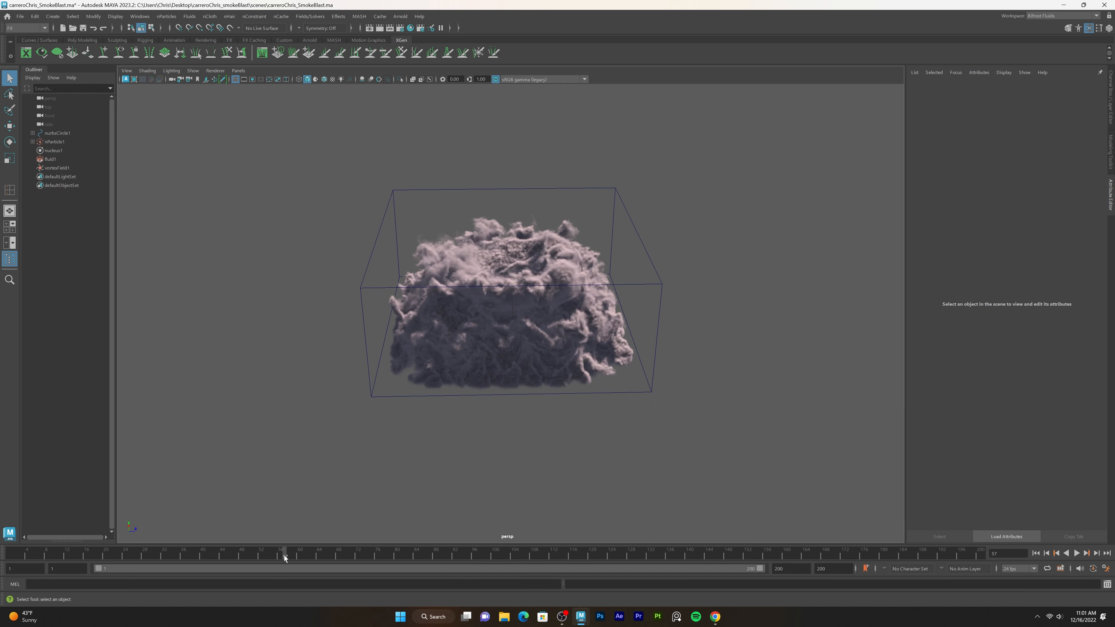
left_click_drag(284, 554, 8, 553)
left_click(1075, 555)
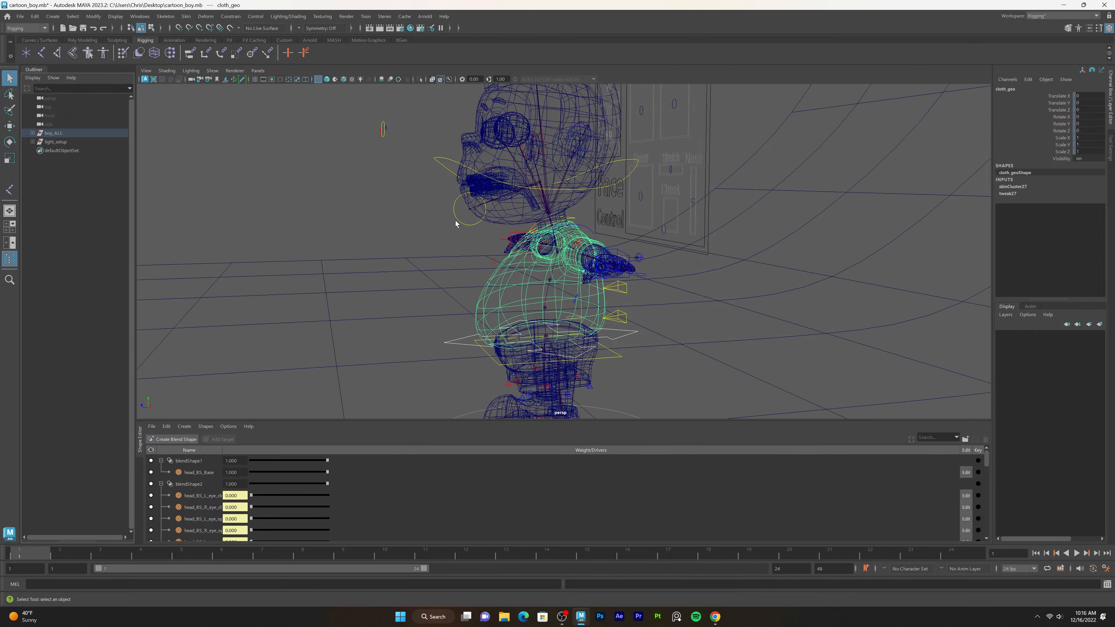
Enlarge the cartoon boy rig's view to full screen and select its head and spine joints to examine the skeleton.
left_click_drag(457, 225, 505, 215, "alt")
key("ctrl+space")
right_click_drag(505, 215, 633, 234, "alt")
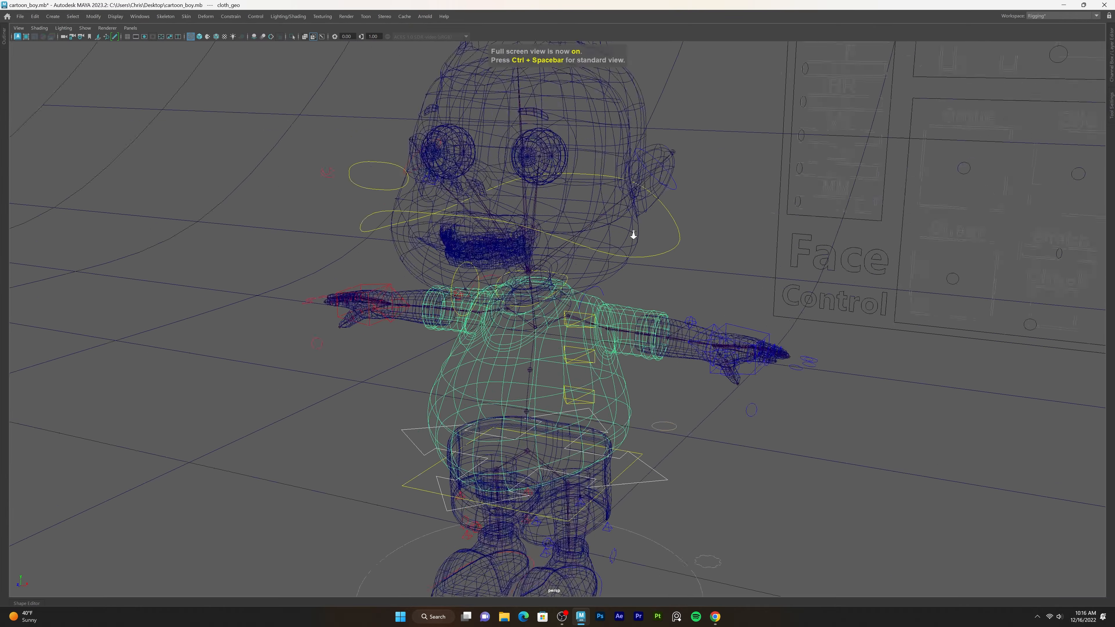
left_click_drag(633, 234, 580, 245, "alt")
left_click(523, 246)
scroll(499, 243, "down", 5)
left_click_drag(659, 190, 639, 191, "alt")
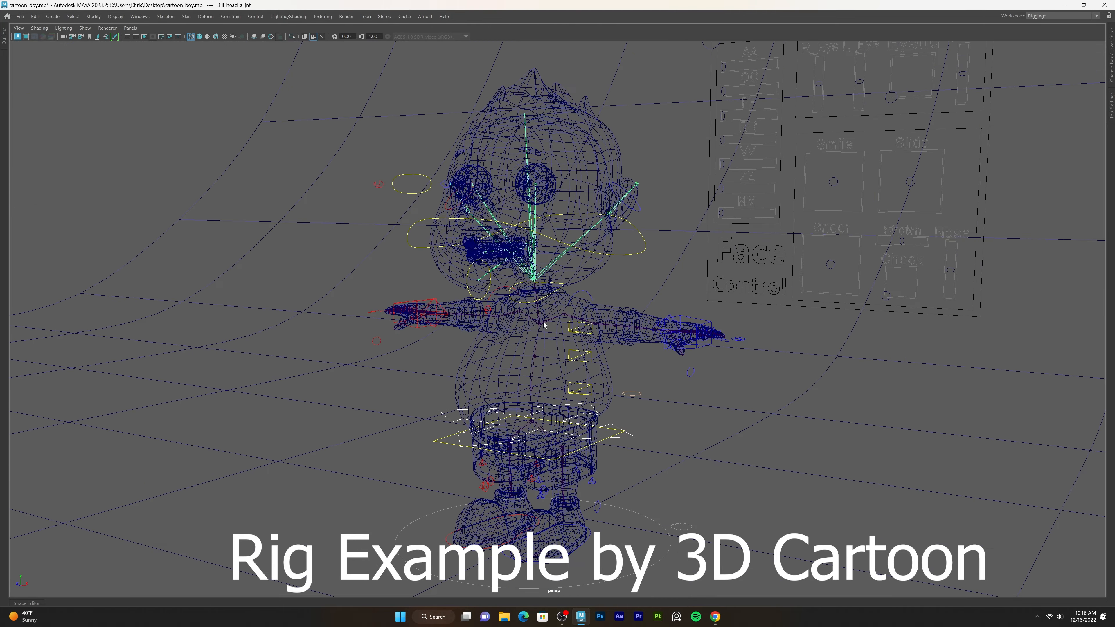
left_click(542, 323)
left_click_drag(529, 324, 546, 355, "alt")
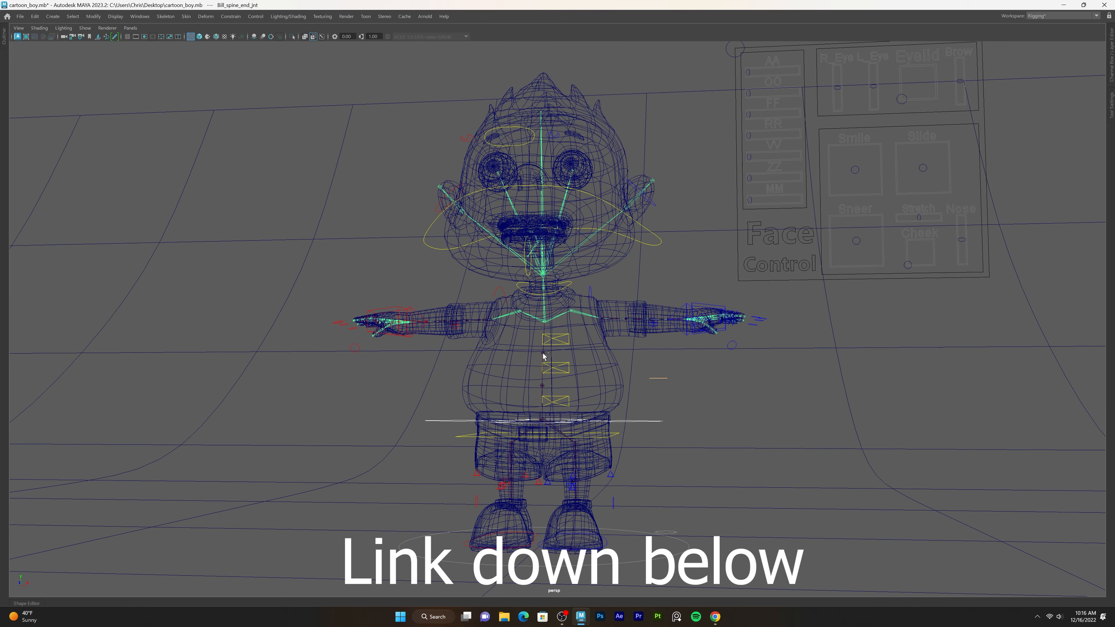
left_click(543, 323)
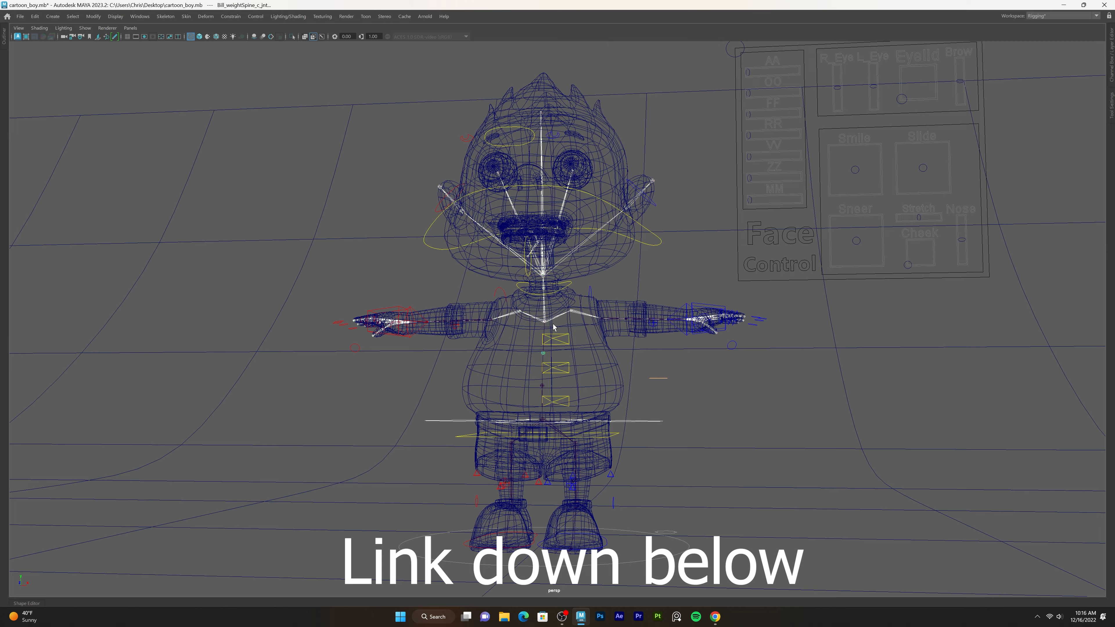
Select the leg and foot joints of the rig to examine how they run down to the ball of the foot.
left_click_drag(536, 479, 509, 511, "alt")
middle_click_drag(508, 510, 478, 399, "alt")
right_click_drag(478, 398, 589, 427, "alt")
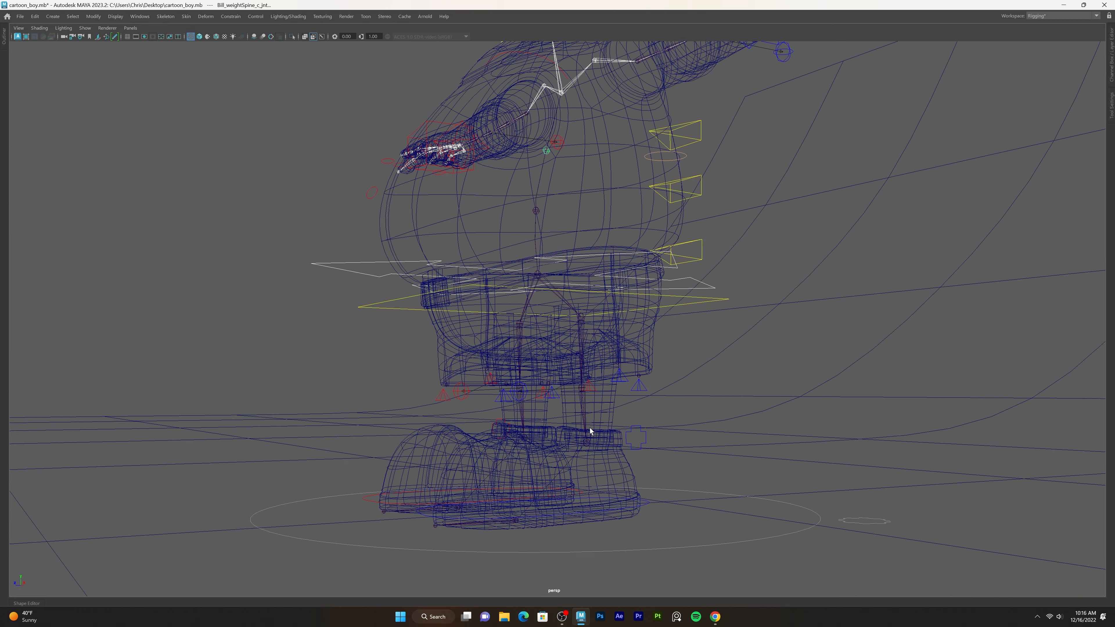
left_click(586, 443)
left_click(516, 520)
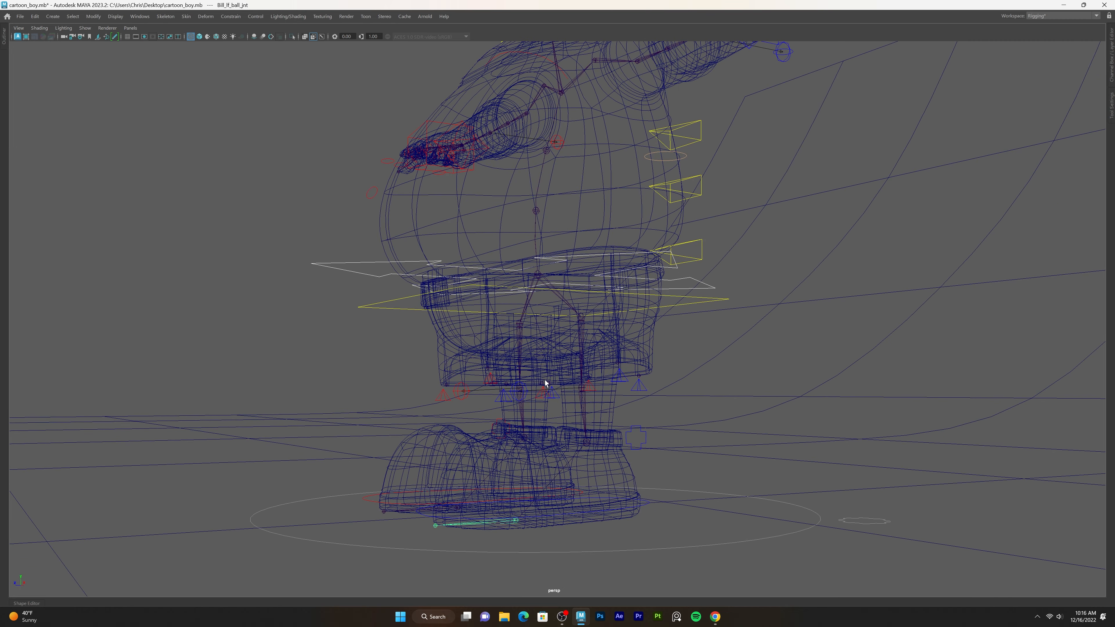
scroll(546, 380, "down", 6)
left_click_drag(549, 378, 576, 381, "alt")
left_click_drag(524, 193, 496, 254, "alt")
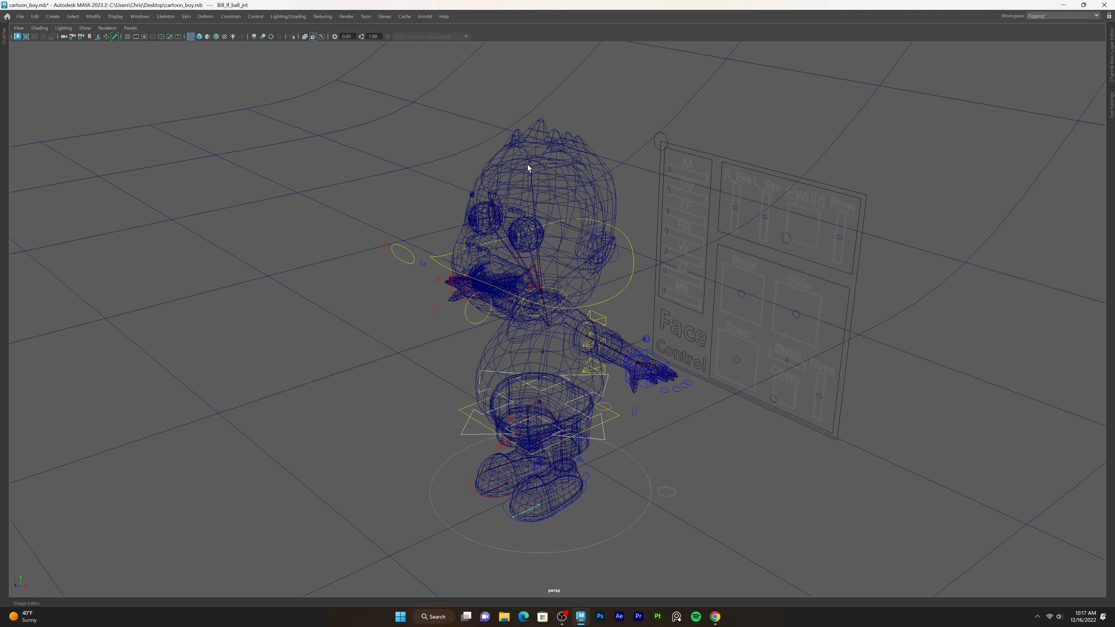
Try rotating the head with its control curve, undo the rotation, and clear the selection.
left_click(545, 300)
left_click(627, 237)
left_click(544, 301)
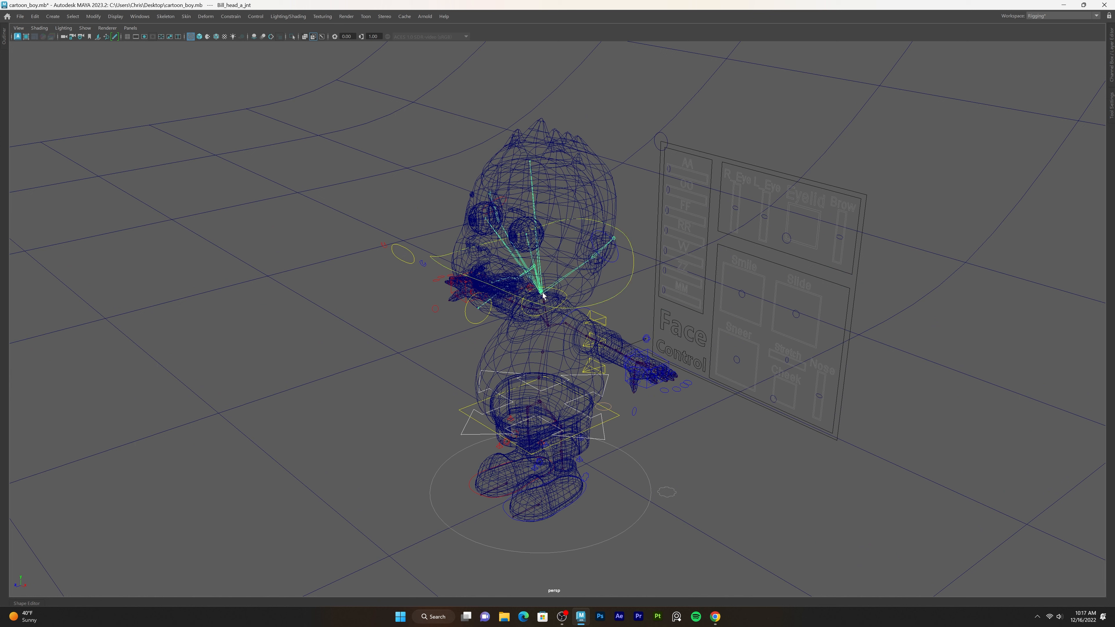
left_click(633, 269)
key("w")
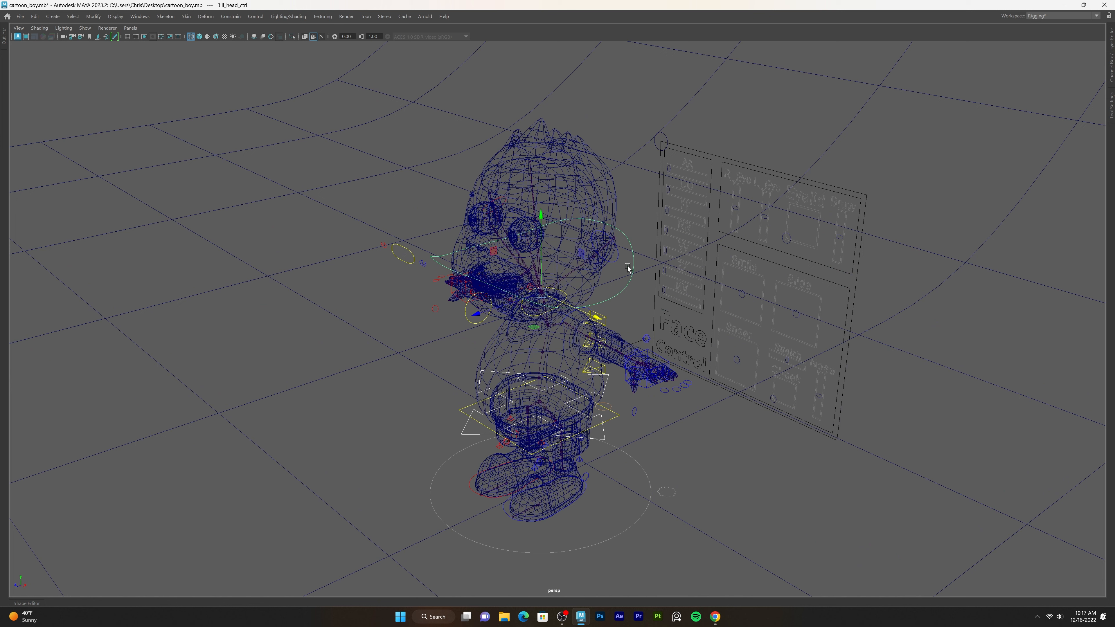
key("e")
left_click_drag(488, 272, 486, 292)
key("ctrl+z")
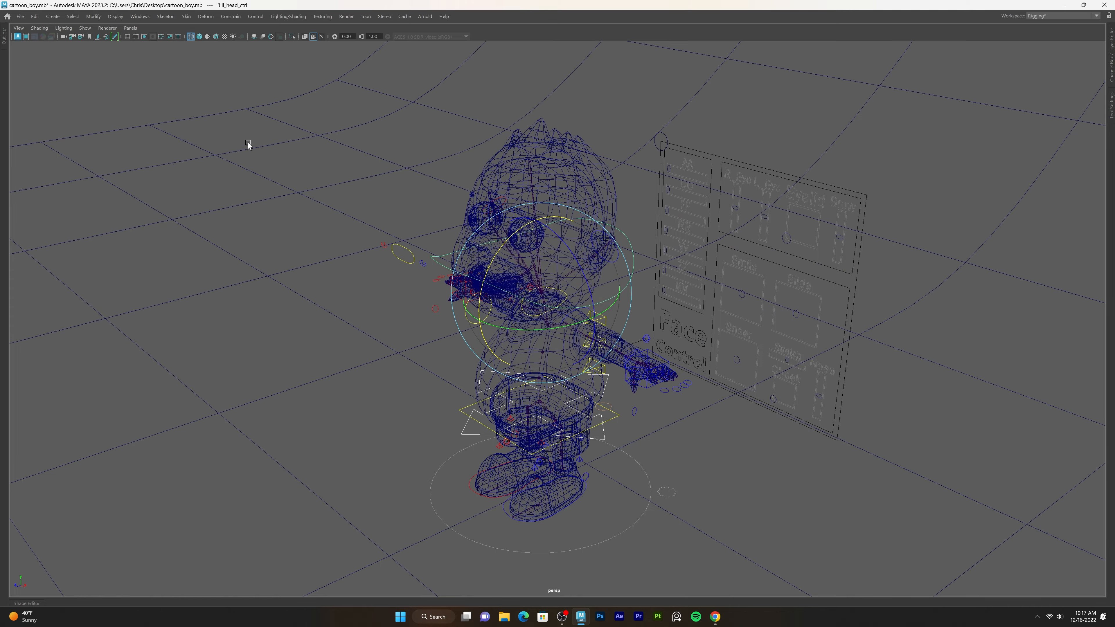
left_click(219, 115)
Select the head joint and examine the head's joint chain from the front and side of the rig.
scroll(543, 266, "up", 3)
left_click_drag(556, 323, 522, 250, "alt")
left_click(523, 256)
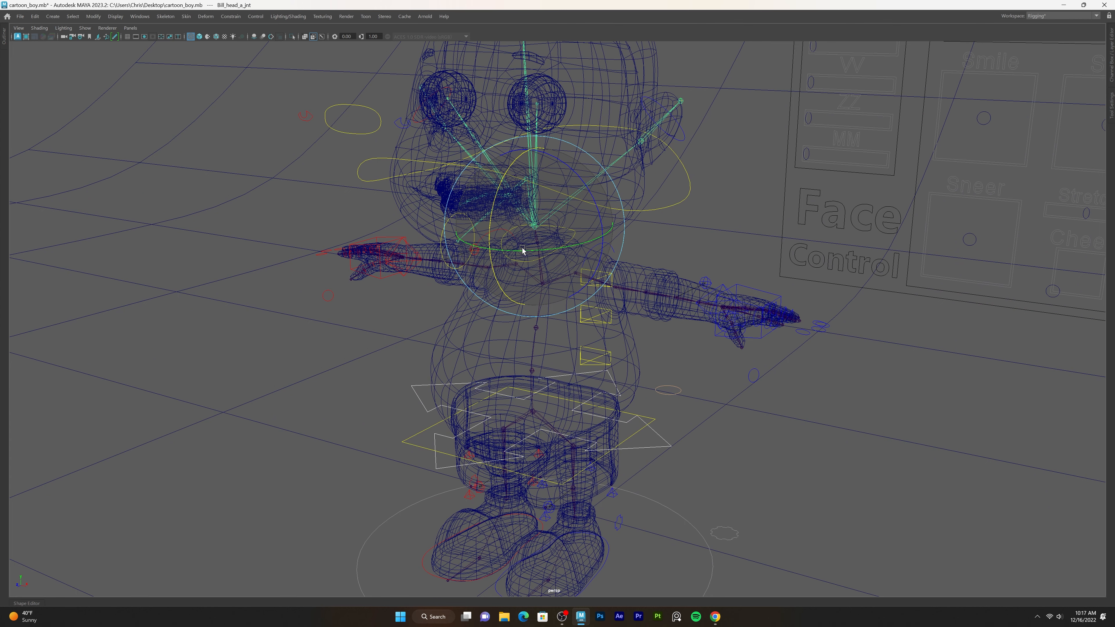
right_click_drag(522, 247, 416, 242, "alt")
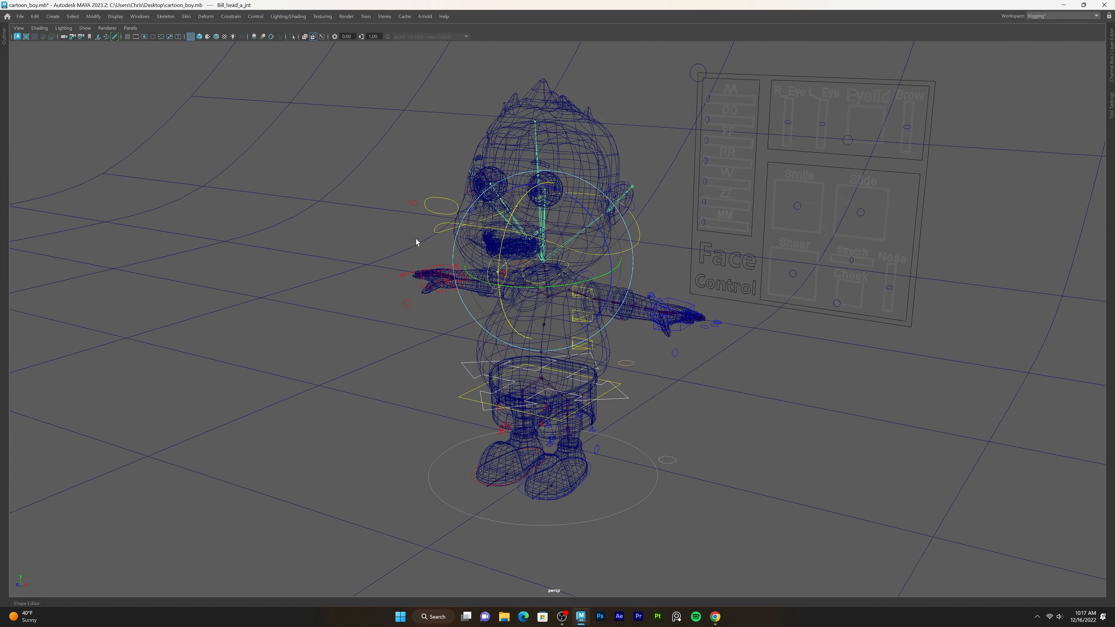
left_click_drag(533, 274, 458, 259, "alt")
right_click_drag(501, 255, 456, 252, "alt")
left_click_drag(456, 253, 468, 257, "alt")
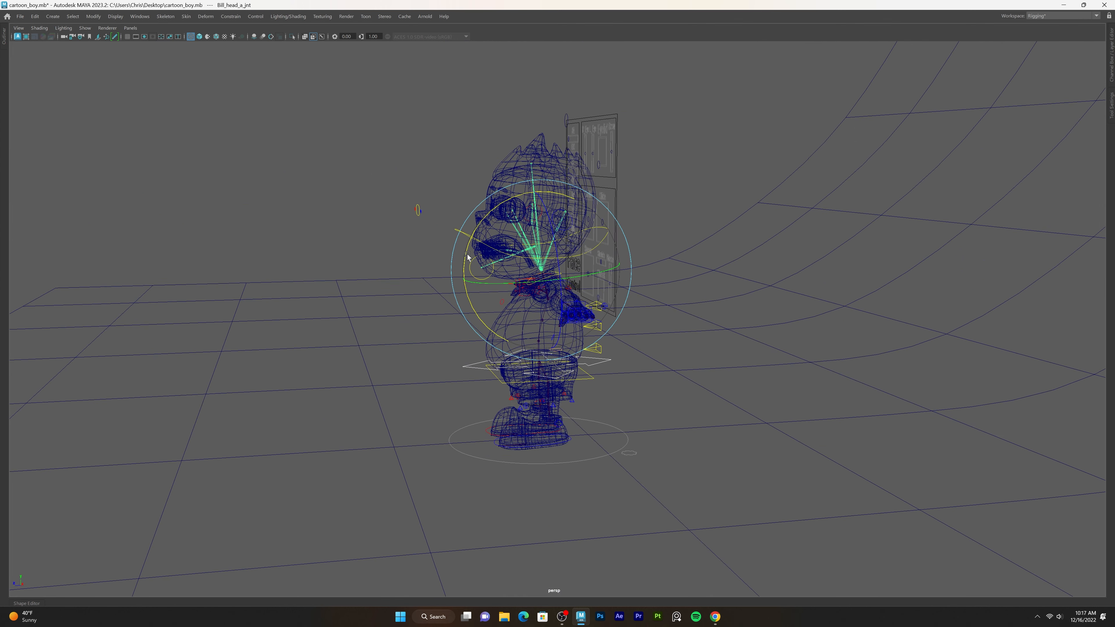
left_click(299, 241)
left_click_drag(272, 215, 354, 227, "alt")
right_click_drag(500, 213, 439, 210, "alt")
left_click(550, 232)
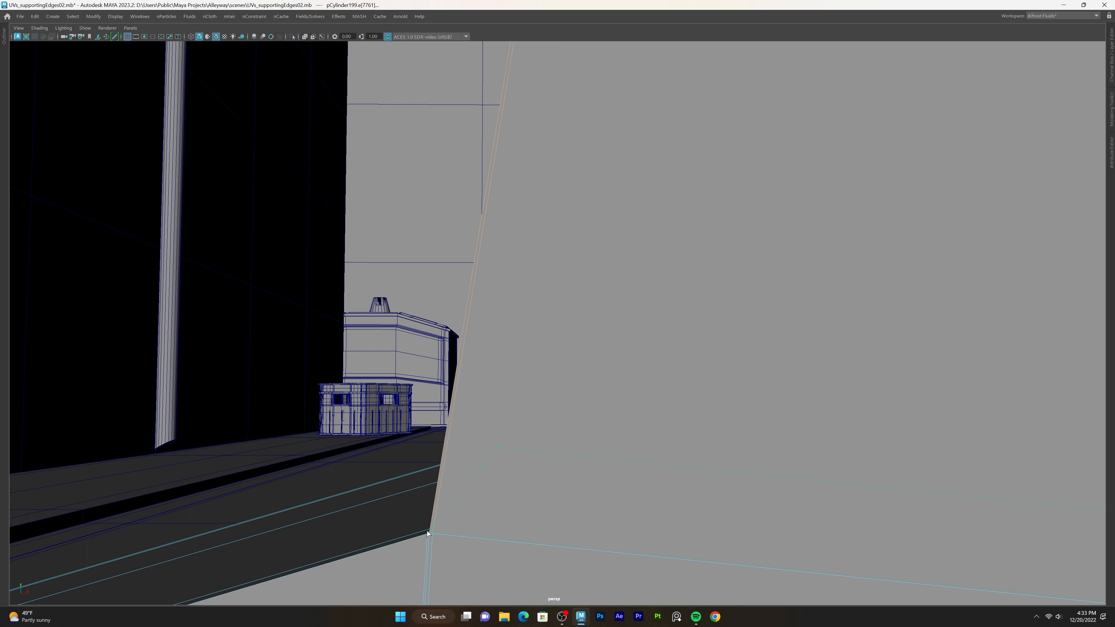
Insert supporting edge loops close to the outer corner and the base corner of a tooth on the disc.
left_click_drag(436, 546, 447, 448, "alt")
left_click(449, 447)
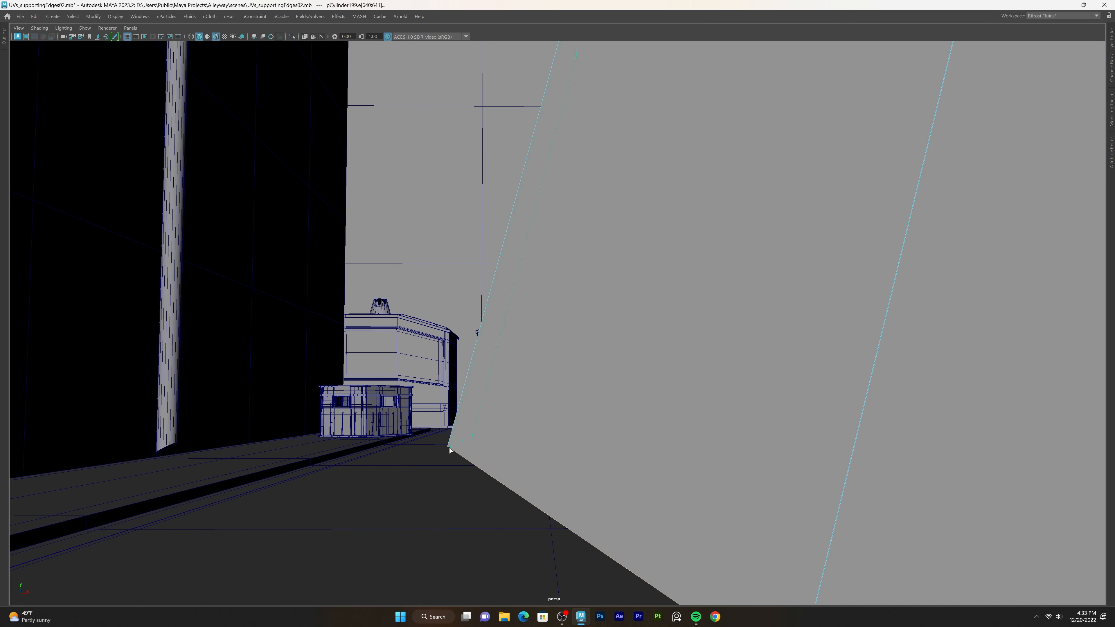
middle_click_drag(487, 461, 516, 270, "alt")
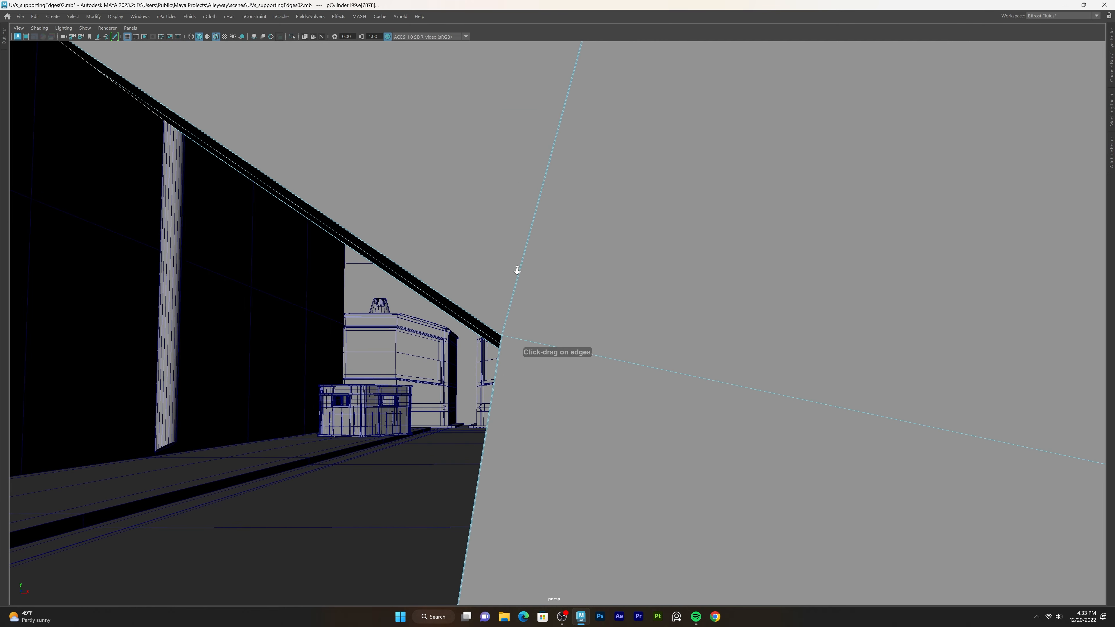
right_click_drag(516, 270, 541, 270, "alt")
left_click_drag(332, 378, 323, 370)
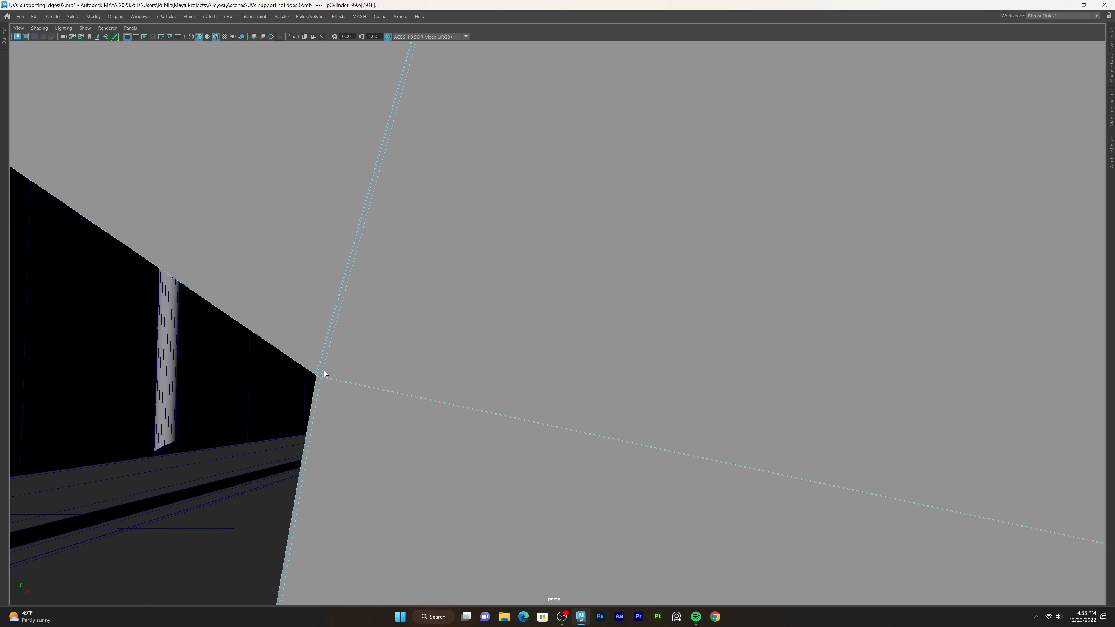
scroll(451, 212, "down", 4)
scroll(482, 201, "down", 4)
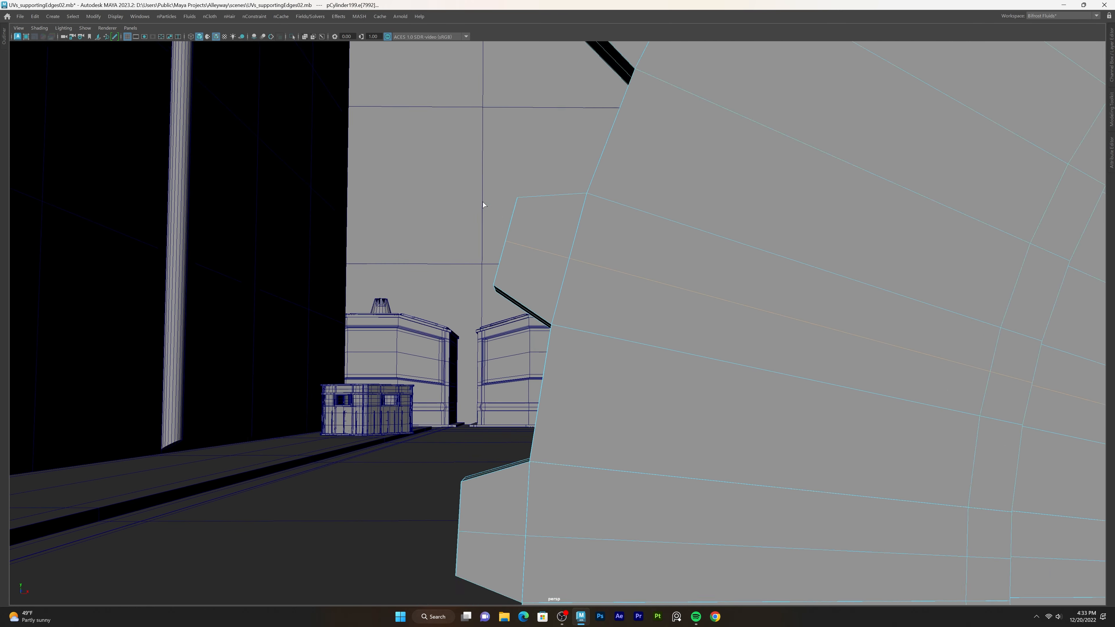
Insert two supporting edge loops tight against the corner where the next tooth's side meets the disc rim.
middle_click_drag(482, 201, 490, 252, "alt")
scroll(415, 363, "down", 4)
scroll(416, 363, "up", 5)
right_click_drag(490, 253, 554, 347, "alt")
middle_click_drag(439, 365, 485, 316, "alt")
scroll(485, 316, "up", 3)
middle_click_drag(364, 338, 418, 366, "alt")
scroll(419, 365, "up", 3)
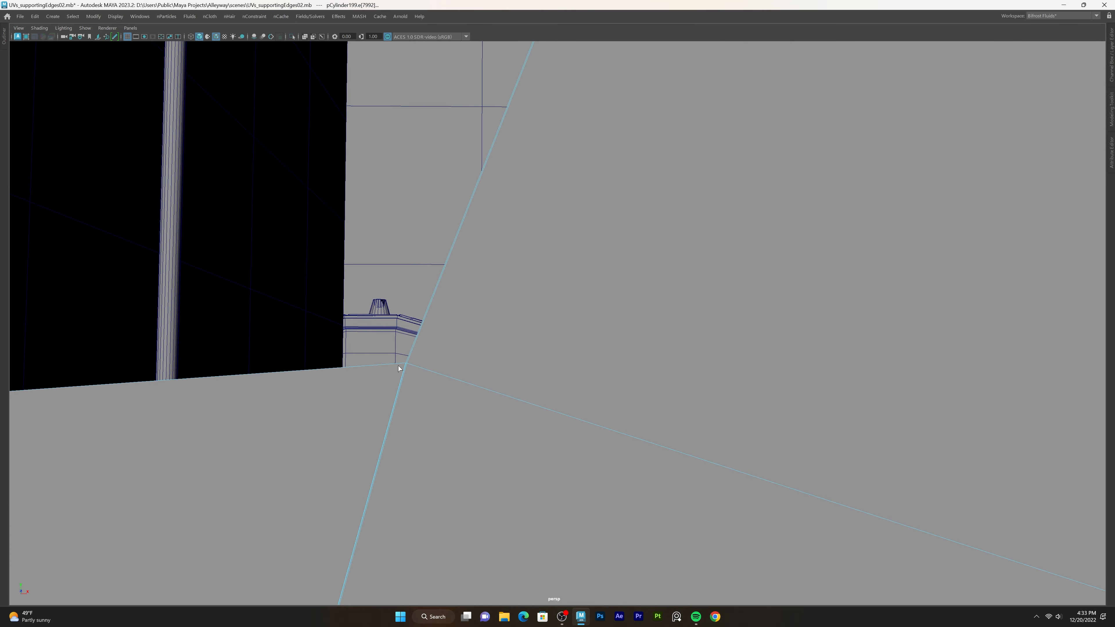
scroll(419, 366, "up", 3)
scroll(447, 355, "up", 2)
scroll(434, 360, "down", 3)
scroll(437, 357, "up", 2)
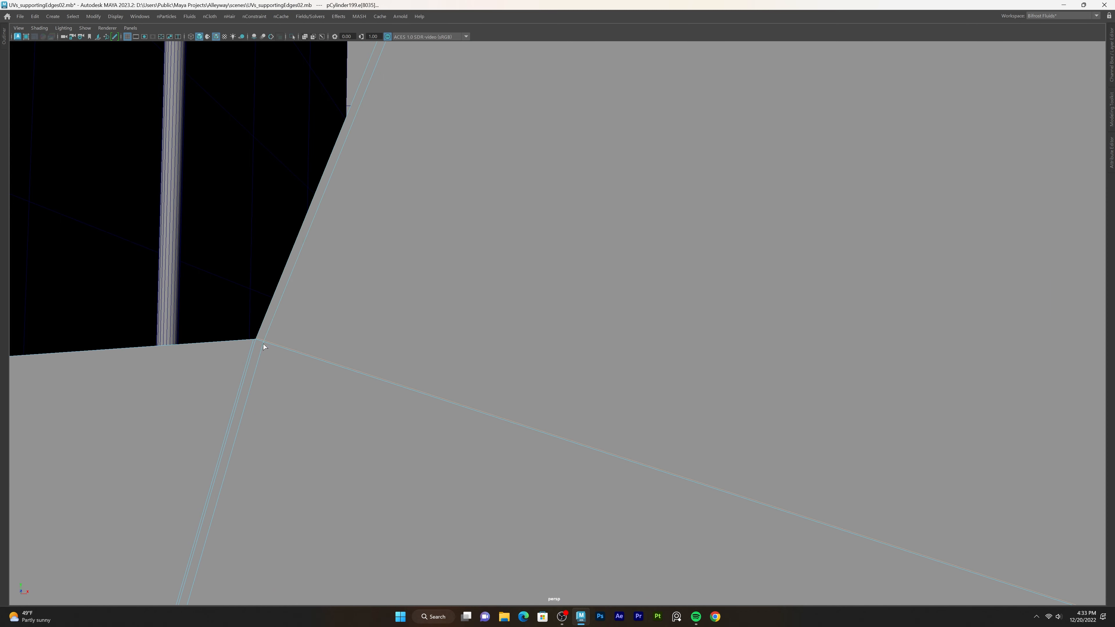
scroll(278, 380, "down", 4)
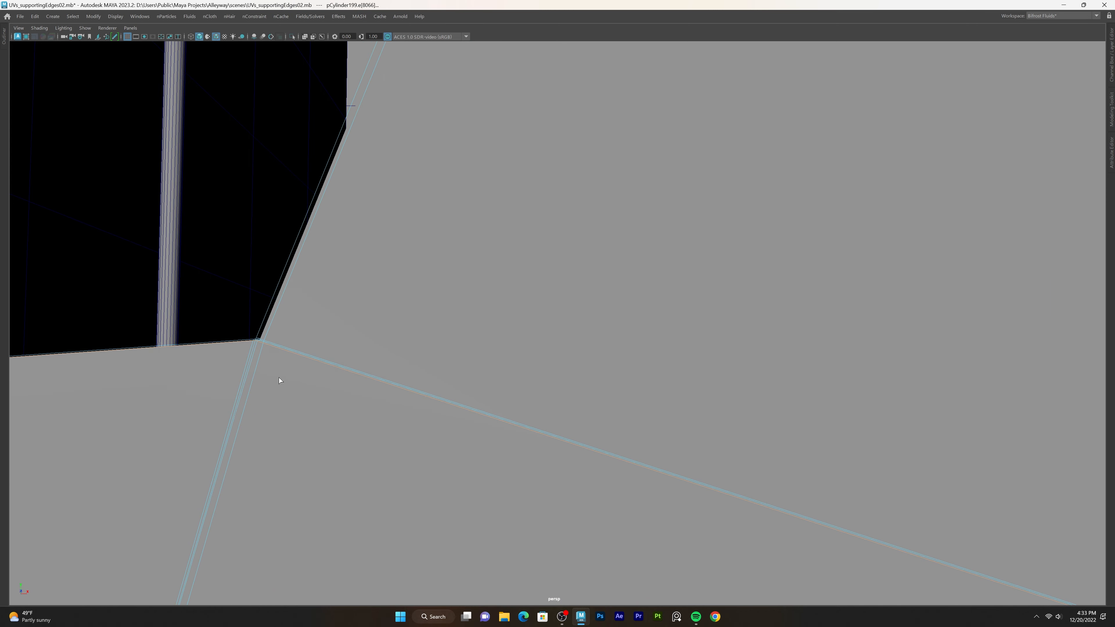
Restart Insert Edge Loop and add a supporting loop across the following tooth near its outer corner.
middle_click_drag(590, 244, 549, 329, "alt")
key("g")
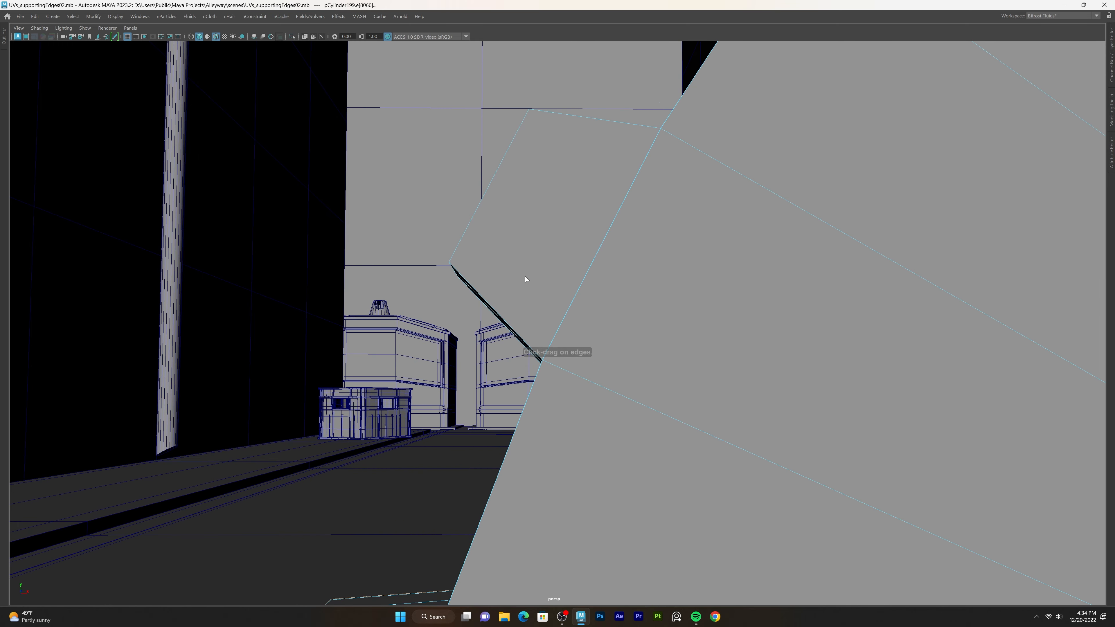
middle_click_drag(506, 231, 526, 294, "alt")
scroll(492, 288, "up", 2)
scroll(483, 303, "down", 1)
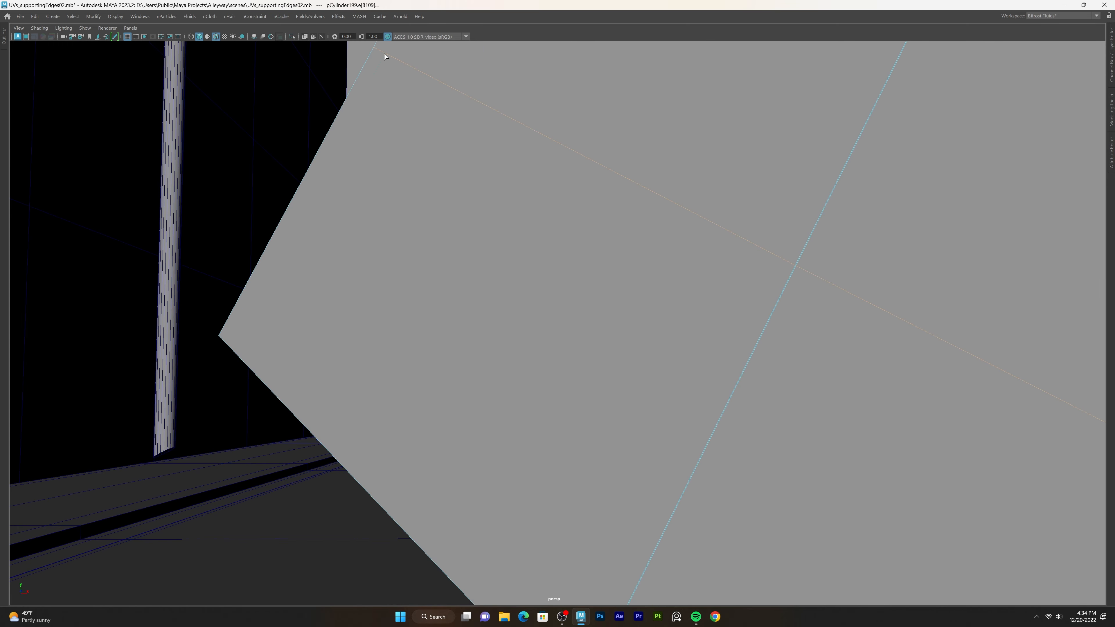
left_click_drag(376, 52, 375, 50)
Insert supporting edge loops around that tooth's base corner and return the selection to the toothed disc's edges.
middle_click_drag(524, 404, 508, 362, "alt")
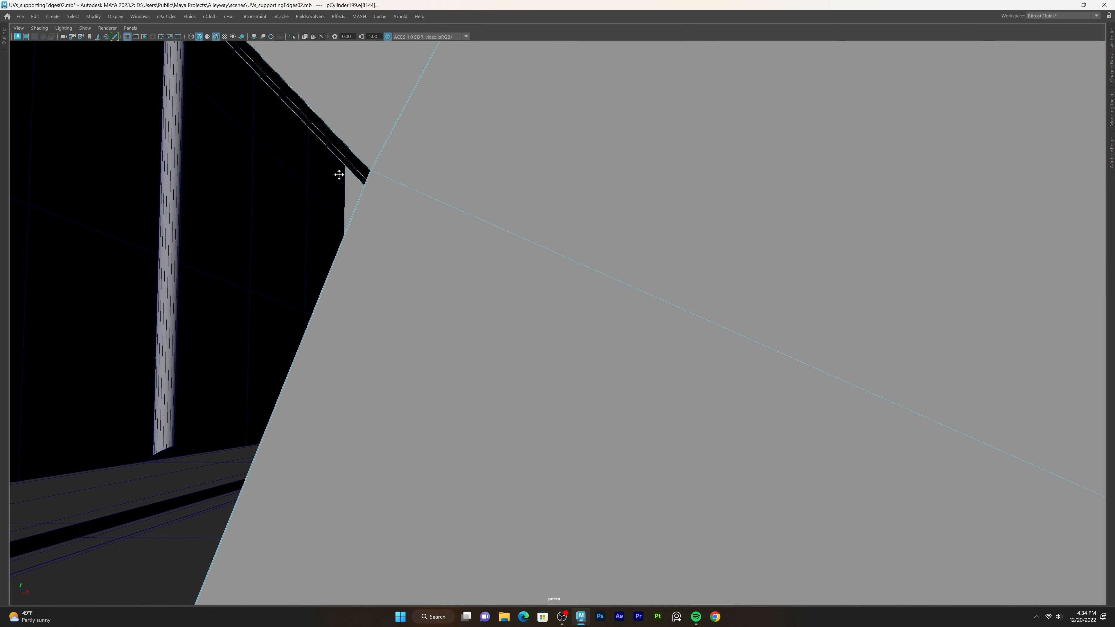
middle_click_drag(406, 389, 417, 406, "alt")
scroll(417, 407, "up", 1)
scroll(442, 334, "down", 1)
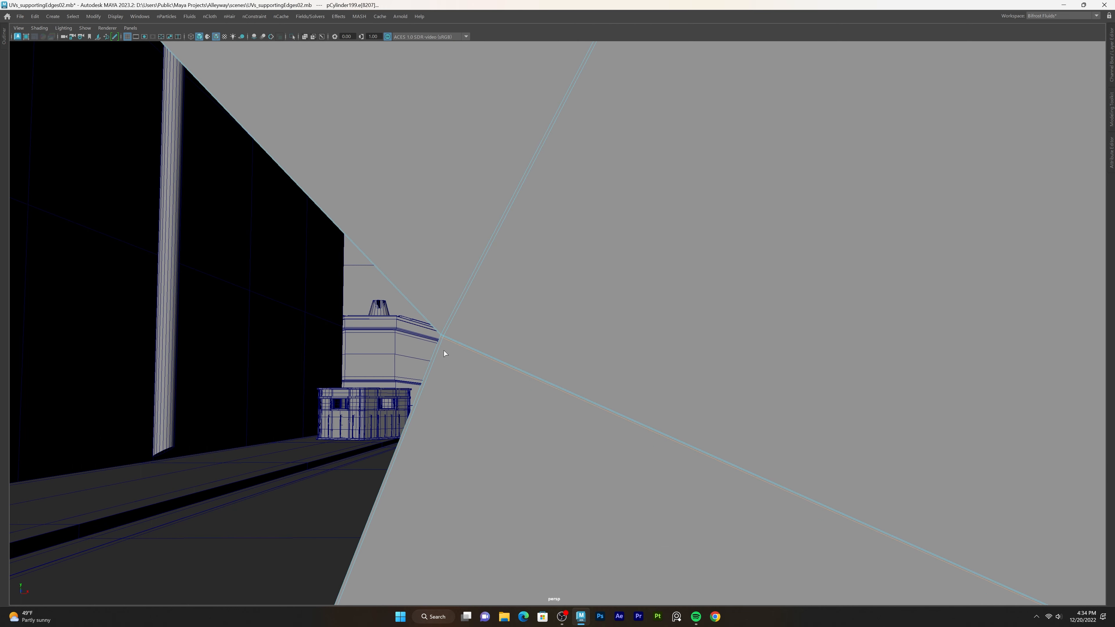
double_click(435, 330)
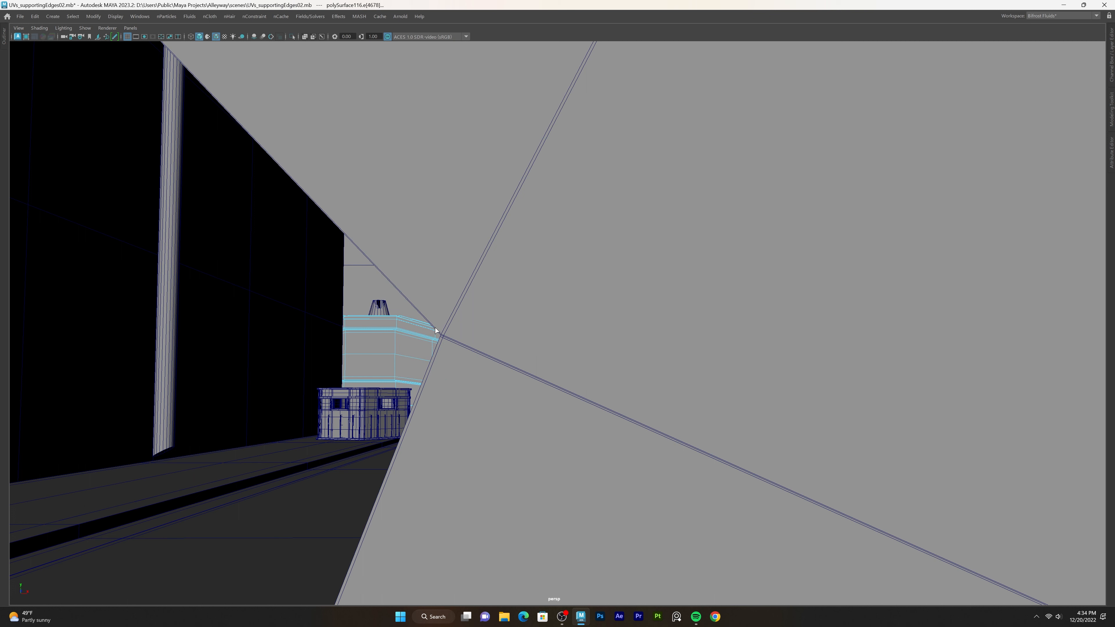
double_click(434, 329)
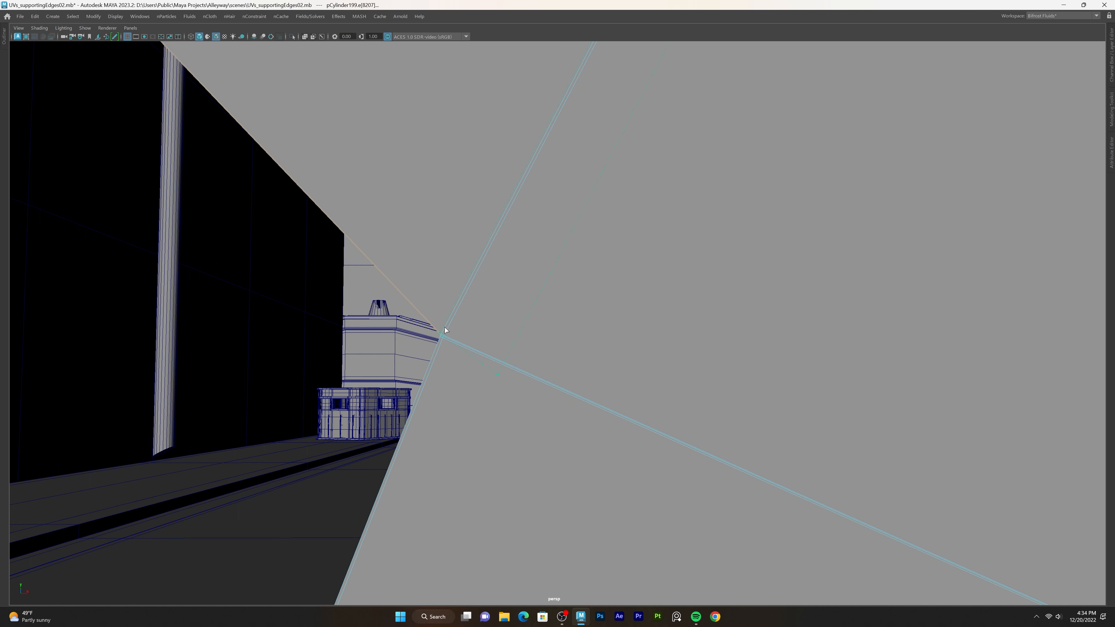
Finish the supporting loops around the current tooth's base corners and insert centre and outer-corner edge loops on the next tooth.
left_click_drag(592, 229, 550, 263, "alt")
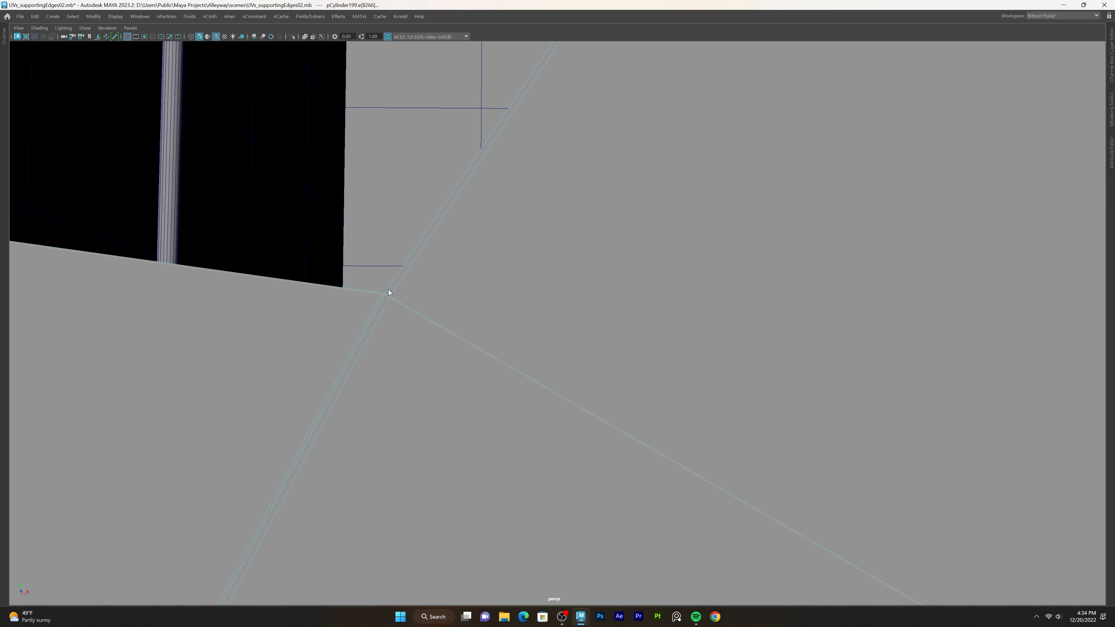
left_click_drag(385, 323, 530, 341, "alt")
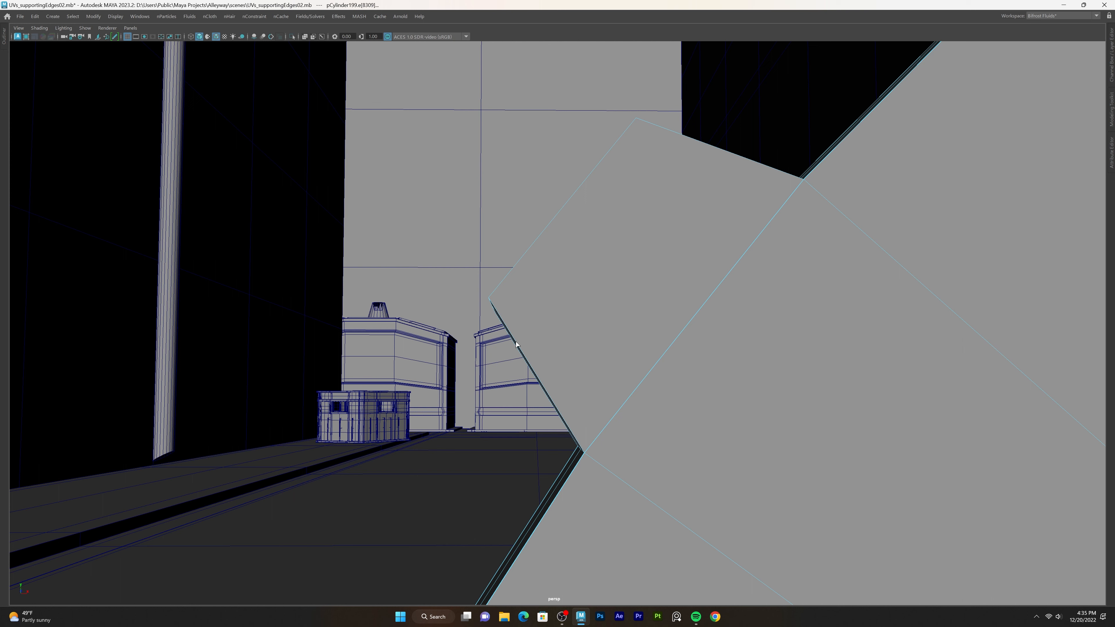
middle_click_drag(521, 207, 487, 251, "alt")
left_click(507, 270)
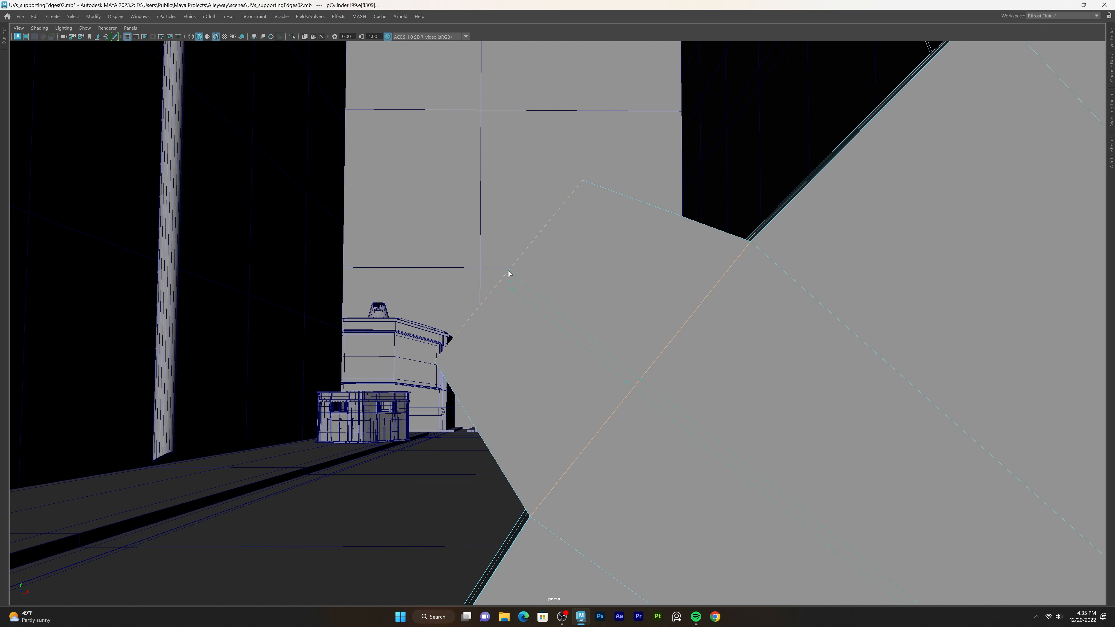
middle_click_drag(480, 340, 564, 288, "alt")
right_click_drag(564, 288, 613, 269, "alt")
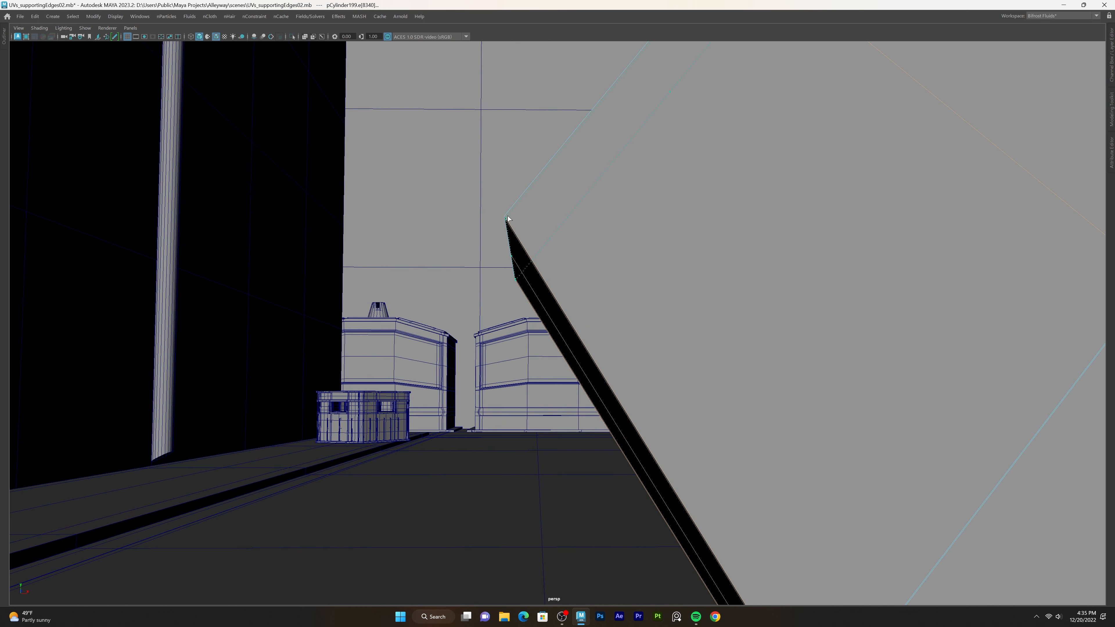
left_click(505, 219)
Insert supporting edge loops tight against both base corners of that tooth, where its sides meet the disc rim.
middle_click_drag(694, 478, 518, 407, "alt")
left_click(357, 513)
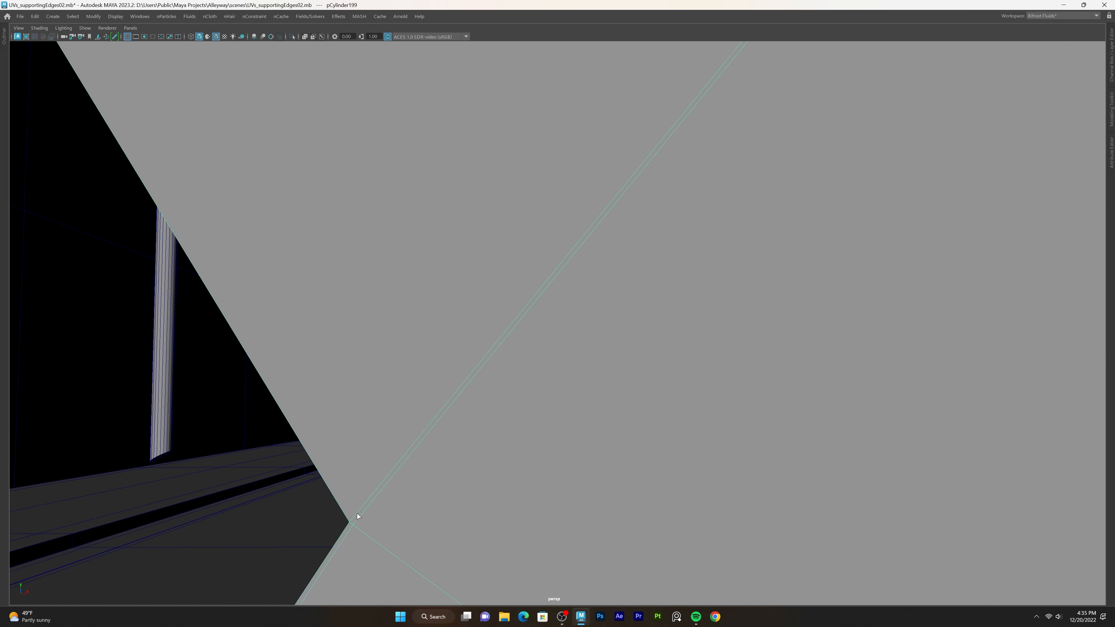
left_click(353, 516)
left_click(347, 528)
left_click(348, 520)
left_click(348, 518)
middle_click_drag(348, 518, 710, 79, "alt")
scroll(515, 263, "up", 5)
scroll(515, 263, "down", 3)
middle_click_drag(515, 263, 484, 274, "alt")
scroll(484, 274, "up", 2)
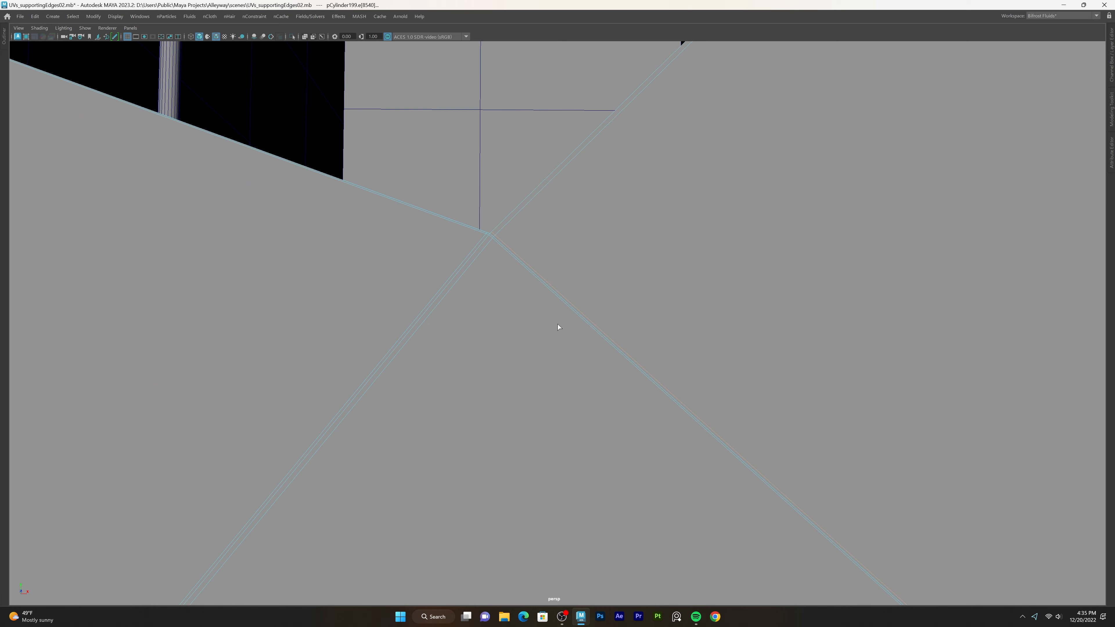
Insert an edge loop through the middle of the following tooth's outer edge.
scroll(559, 327, "down", 5)
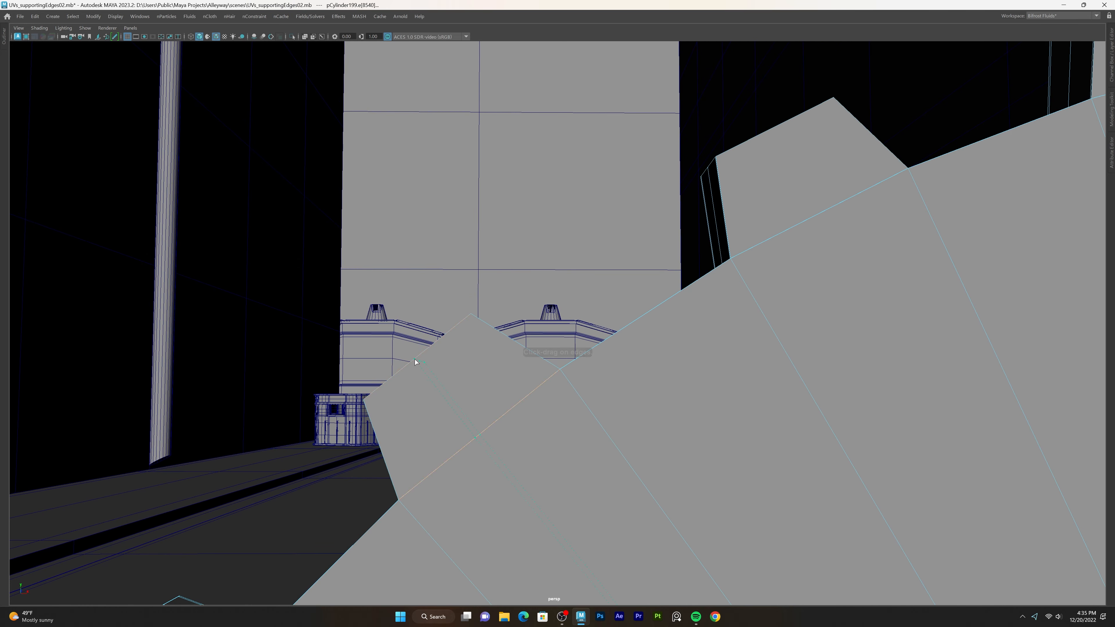
left_click(415, 360)
middle_click_drag(411, 381, 473, 360, "alt")
right_click_drag(472, 360, 667, 355, "alt")
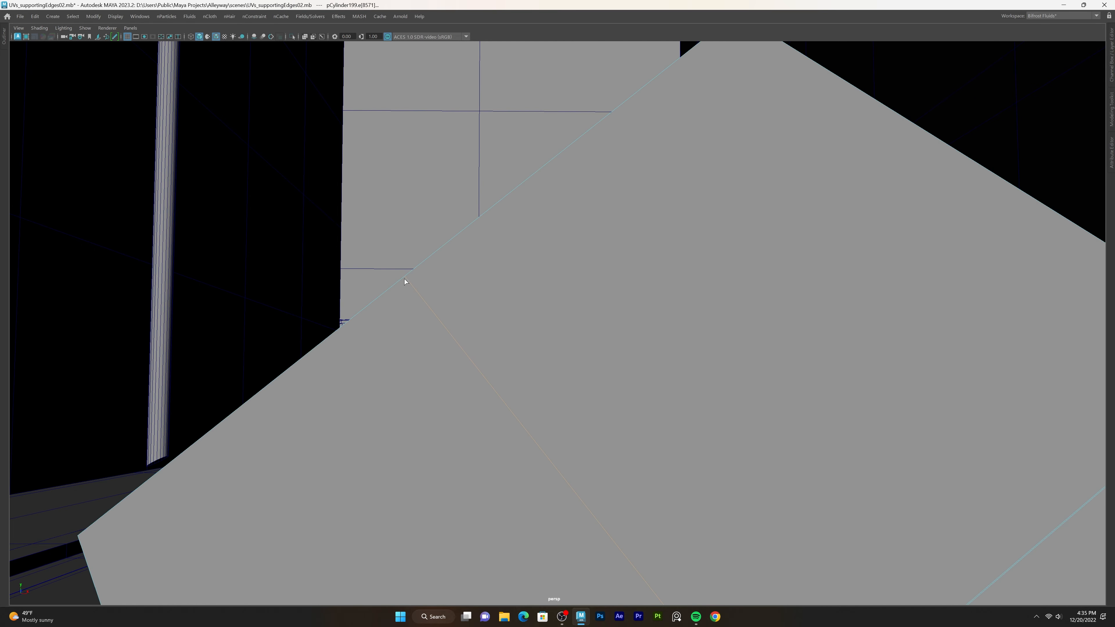
left_click(404, 278)
Insert supporting edge loops close around the base corners of the tooth that has the new centre loop.
scroll(404, 277, "down", 5)
middle_click_drag(465, 421, 480, 341, "alt")
right_click_drag(480, 341, 594, 324, "alt")
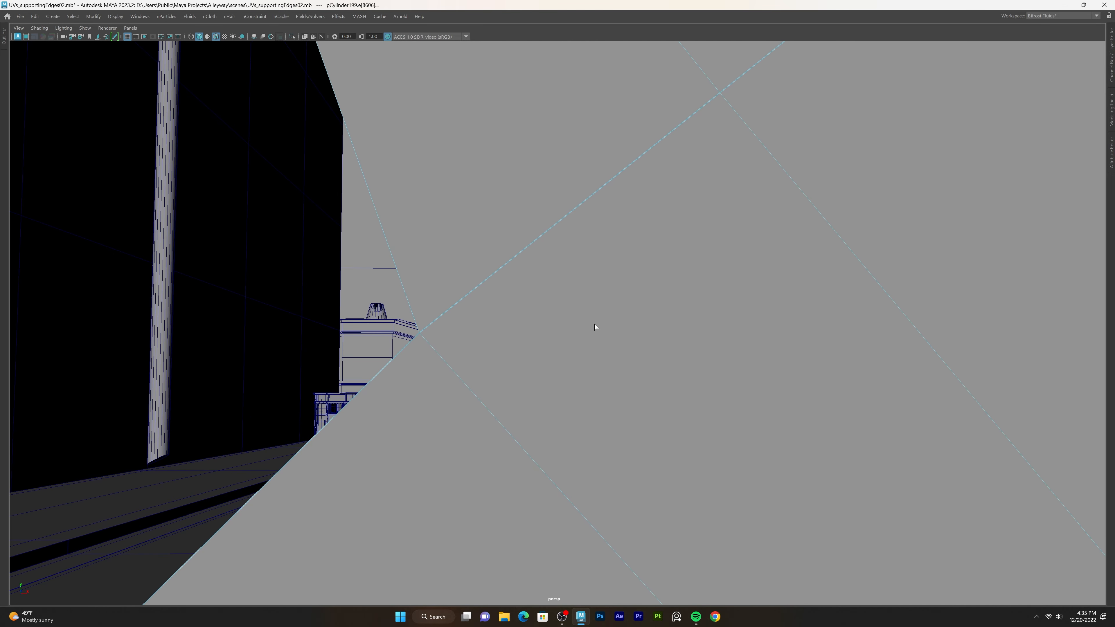
right_click_drag(594, 326, 606, 221, "alt")
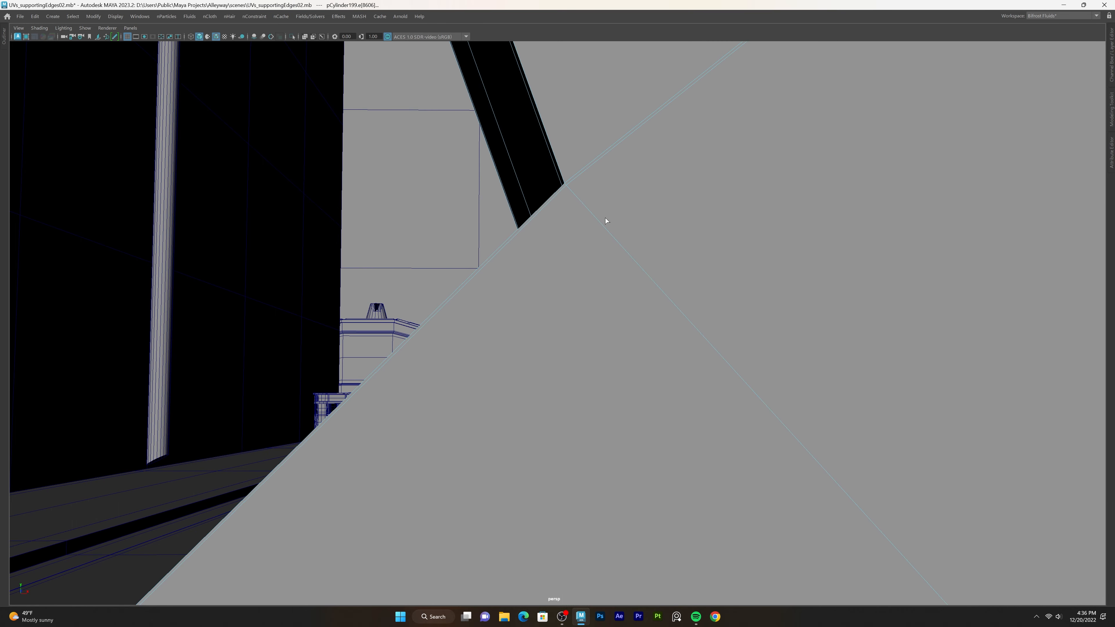
left_click(567, 188)
left_click(564, 183)
right_click_drag(564, 183, 605, 191, "alt")
middle_click_drag(605, 192, 502, 229, "alt")
right_click_drag(503, 228, 516, 223, "alt")
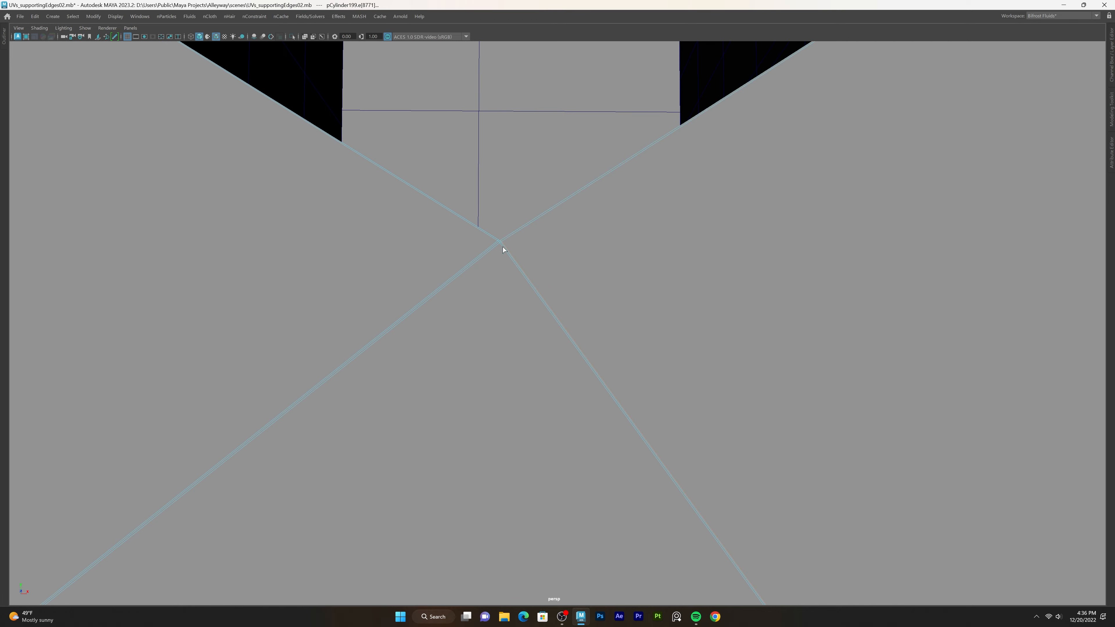
key("g")
right_click_drag(541, 258, 599, 243, "alt")
middle_click_drag(600, 243, 656, 269, "alt")
left_click(591, 416)
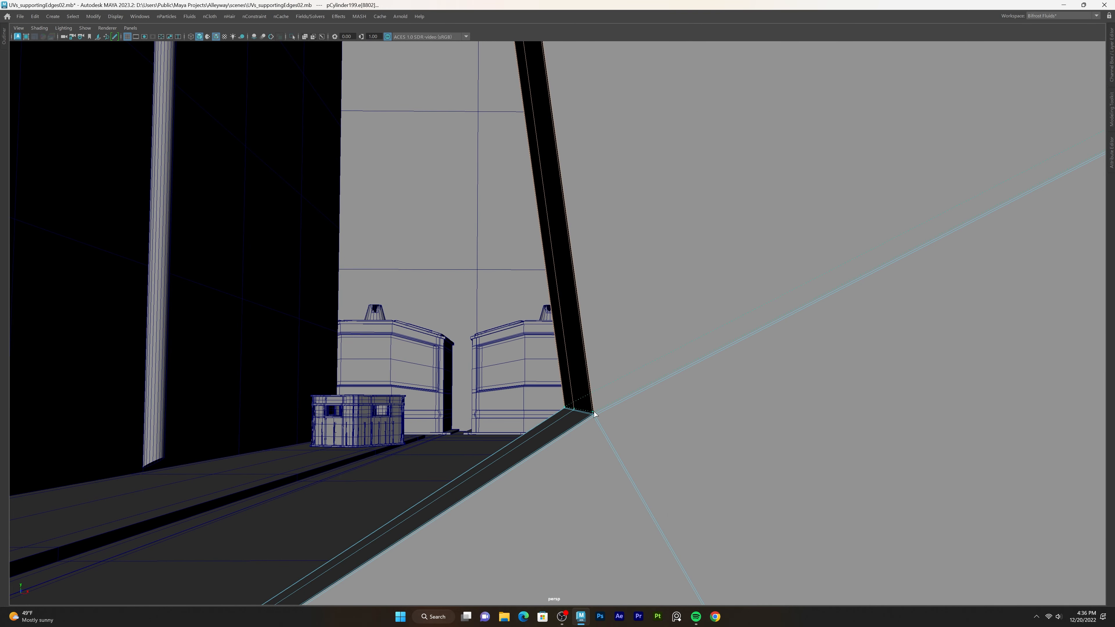
left_click(597, 413)
key("ctrl+z")
key("ctrl+z")
Insert supporting edge loops at the next tooth's outer corner and tight against its far base corner.
scroll(596, 411, "down", 5)
middle_click_drag(598, 202, 627, 317, "alt")
scroll(628, 307, "up", 5)
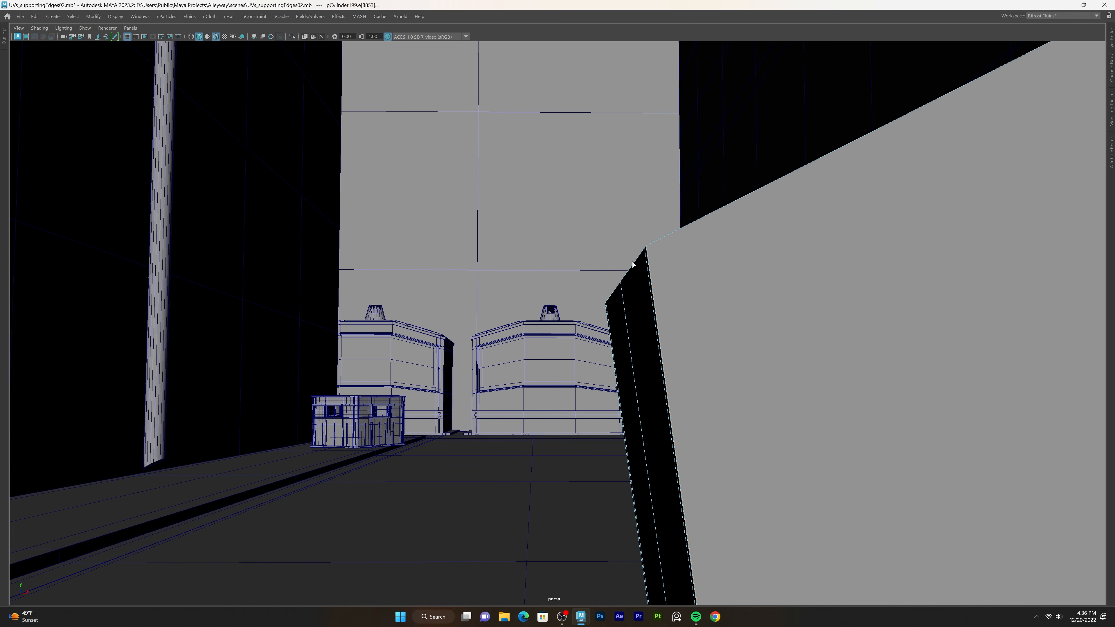
left_click(649, 252)
left_click(646, 252)
scroll(714, 393, "down", 4)
scroll(724, 390, "up", 8)
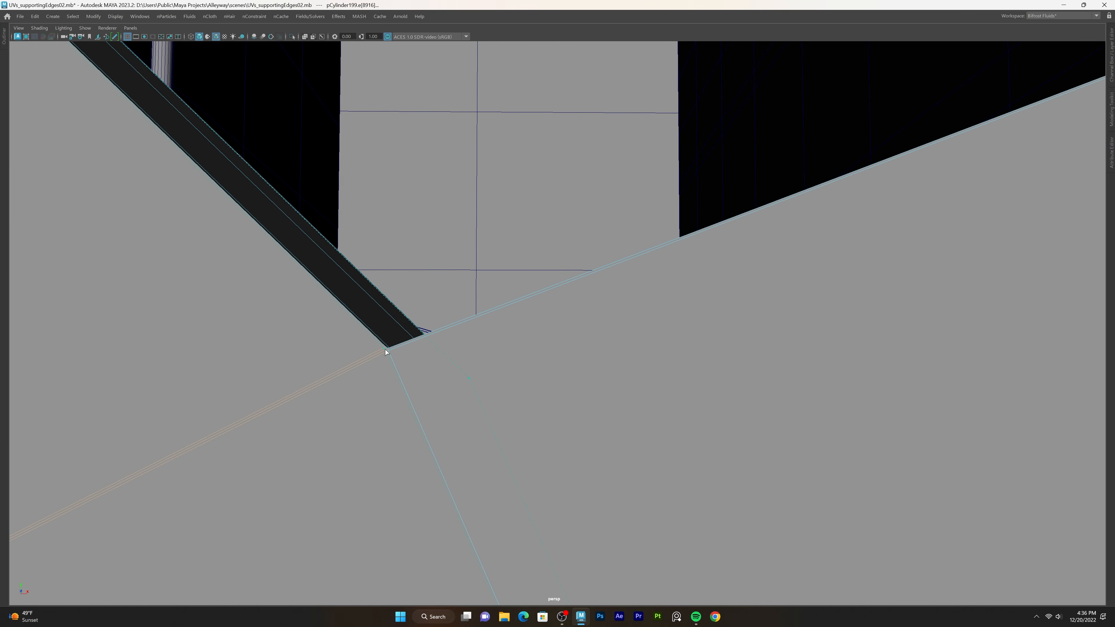
left_click(388, 349)
scroll(641, 338, "down", 5)
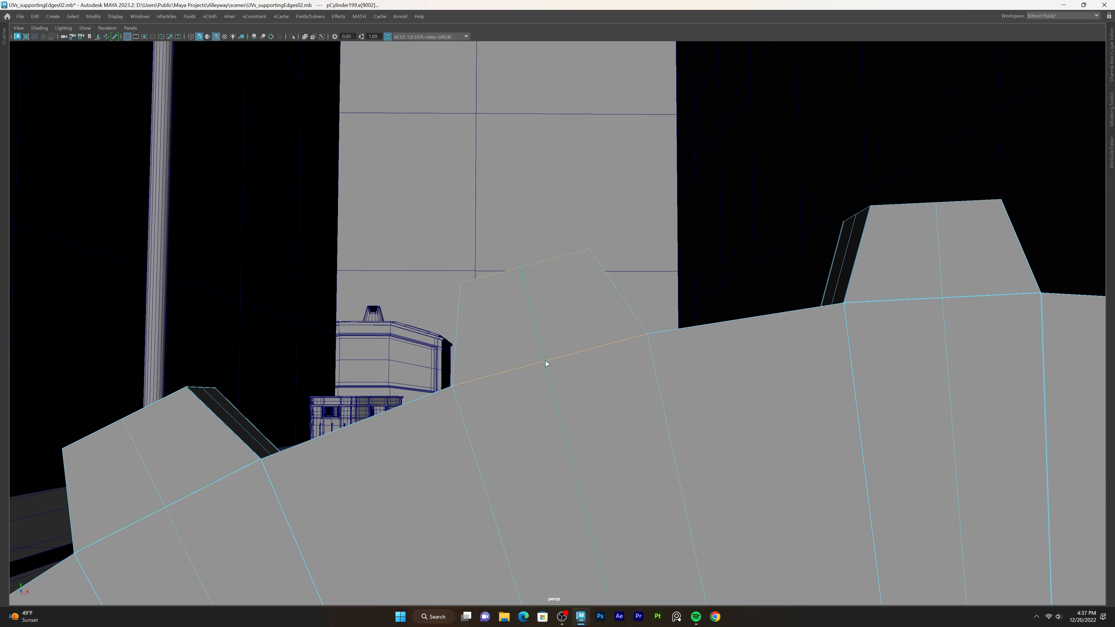
Insert supporting edge loops around the outer and base corners of the adjacent tooth on the disc.
middle_click_drag(492, 353, 374, 279, "alt")
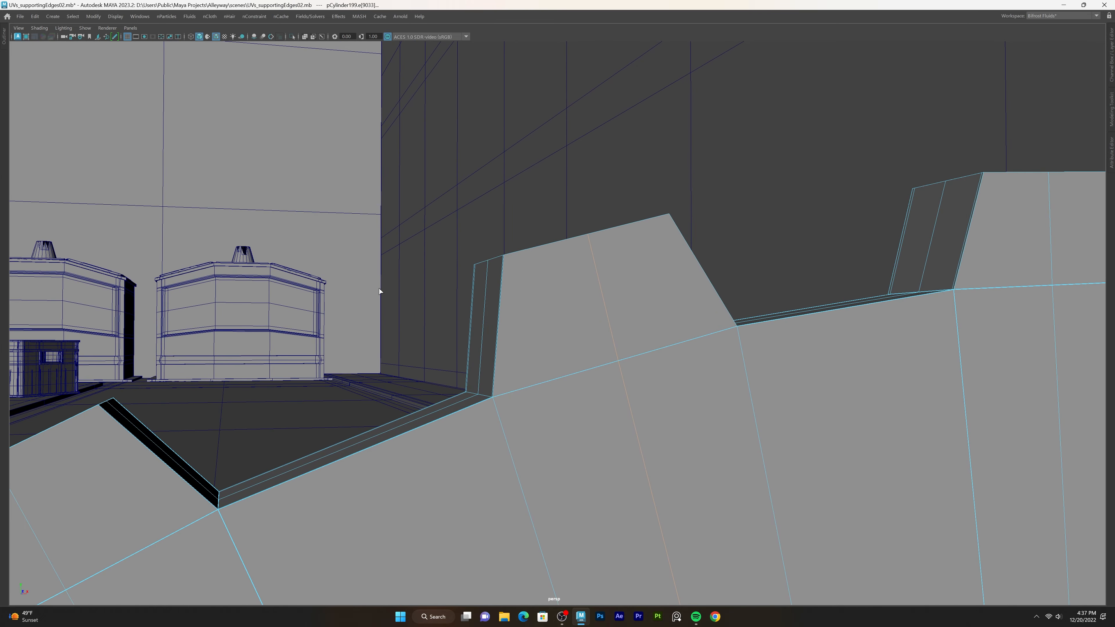
right_click_drag(378, 288, 453, 282, "alt")
middle_click_drag(454, 282, 452, 249, "alt")
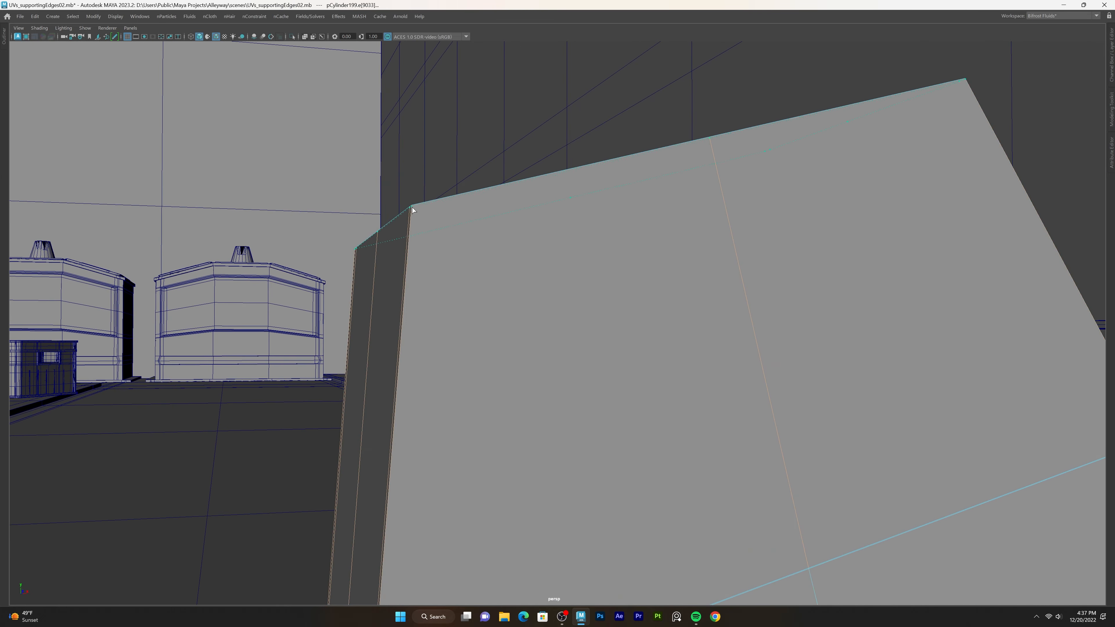
left_click_drag(413, 211, 588, 304, "alt")
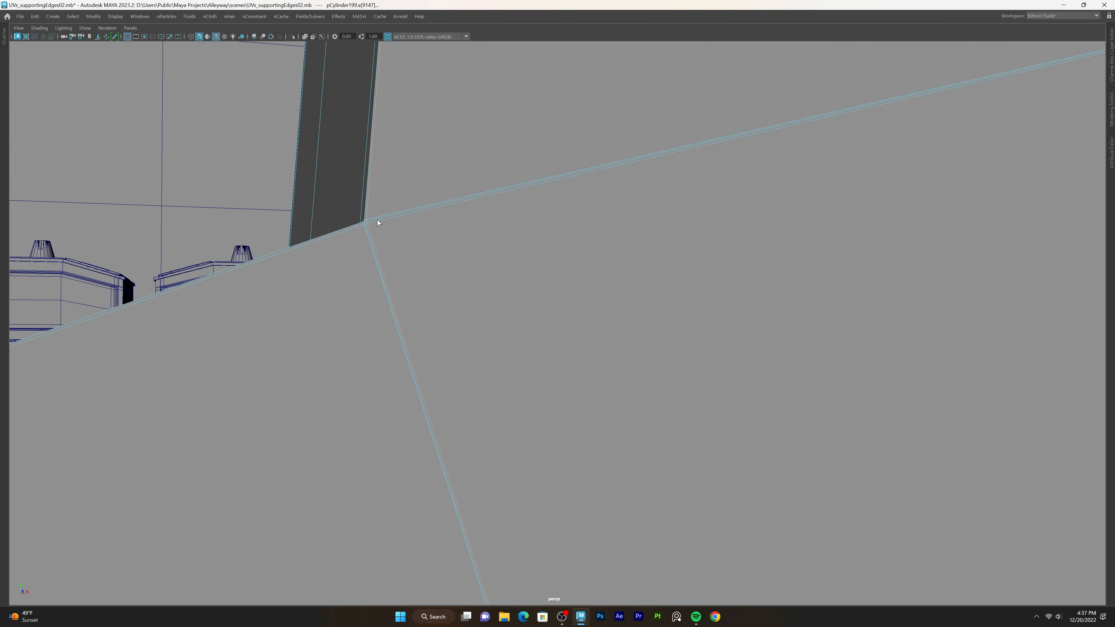
left_click_drag(377, 223, 320, 285, "alt")
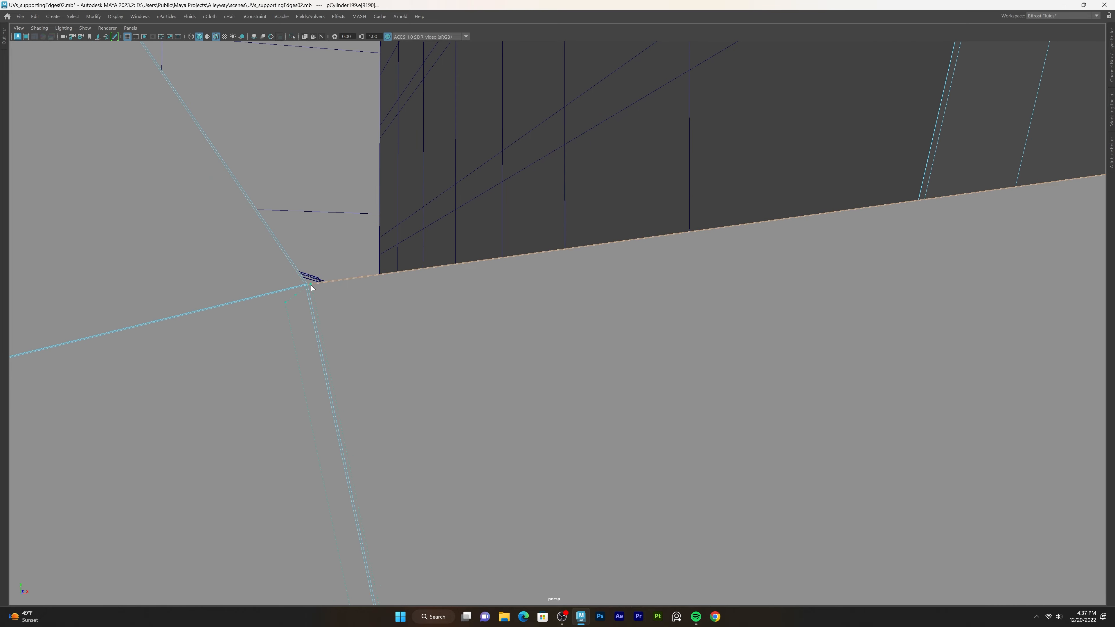
Leave Insert Edge Loop and return the toothed disc to object selection with the Move tool active.
key("f")
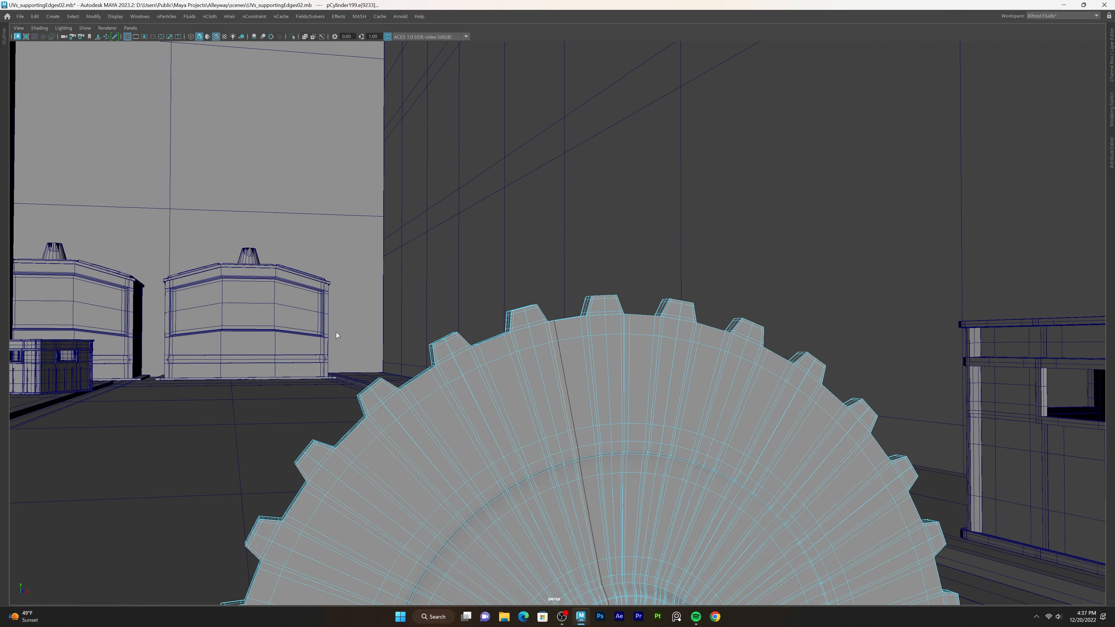
scroll(301, 202, "down", 3)
left_click_drag(351, 224, 327, 231, "alt")
key("g")
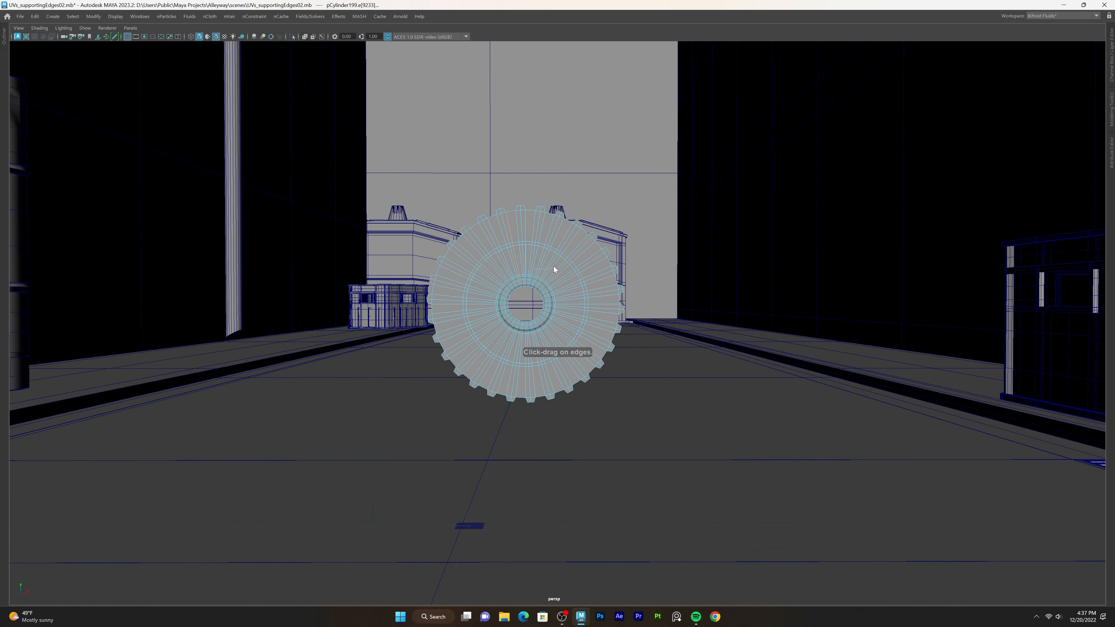
right_click(557, 259)
right_click_drag(556, 265, 582, 245)
key("w")
scroll(515, 253, "down", 6)
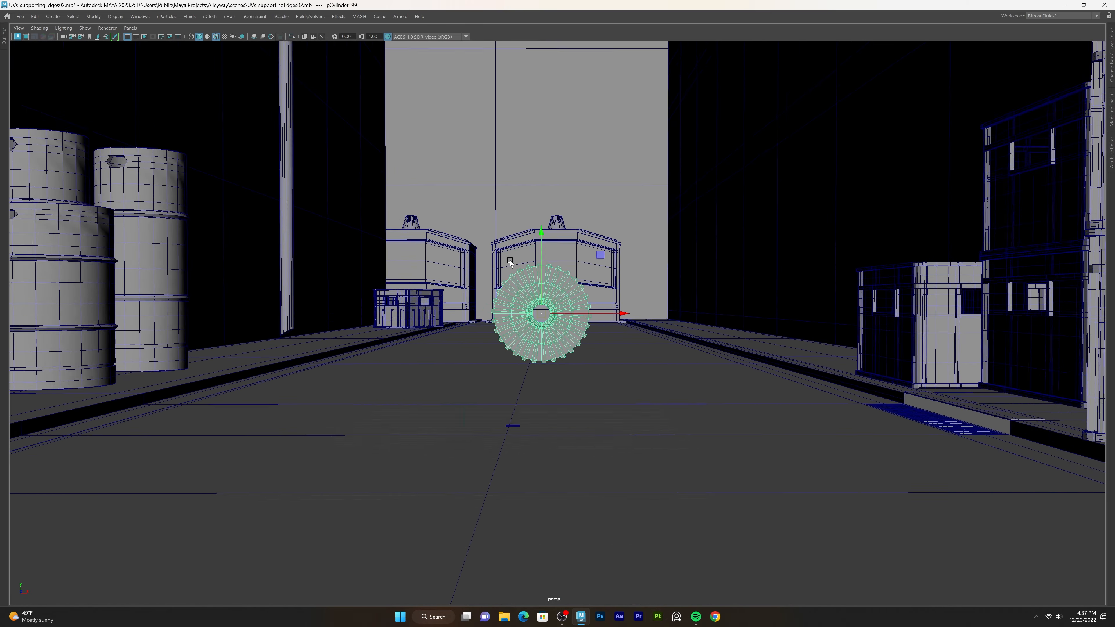
mouse_move(509, 259)
left_mouse_down("alt")
mouse_move(526, 266)
mouse_move(509, 281)
left_mouse_up("alt")
Select the inner border edge loop of the disc's centre hole and extrude it inward by scaling, leaving a small hole.
right_click_drag(474, 415, 905, 383, "alt")
scroll(497, 309, "up", 6)
right_click_drag(405, 184, 406, 163)
double_click(411, 190)
key("e")
key("r")
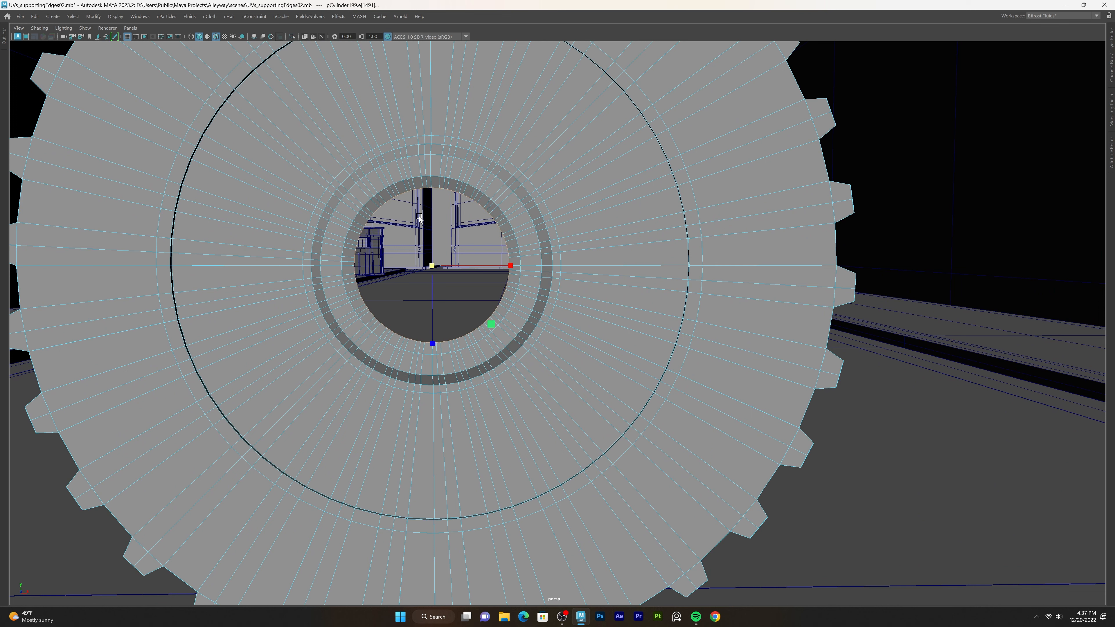
left_click_drag(436, 264, 369, 321, "shift")
middle_click_drag(369, 320, 527, 290, "alt")
scroll(431, 274, "up", 5)
key("w")
left_click_drag(153, 293, 160, 294, "shift")
key("ctrl+z")
key("ctrl+z")
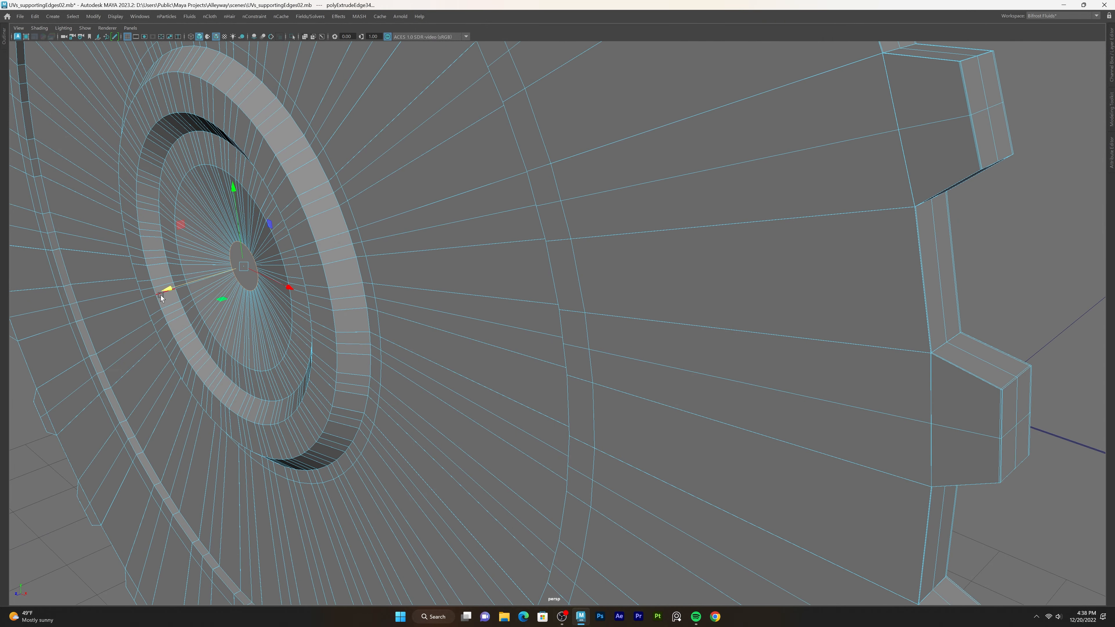
key("ctrl+z")
left_click(159, 294)
key("ctrl+z")
Extrude the small hole's border slightly inward and extrude it outward along the disc's axis to form a short collar.
key("ctrl+space")
left_click_drag(316, 294, 386, 319, "alt")
middle_click_drag(385, 318, 500, 313, "alt")
scroll(501, 313, "up", 5)
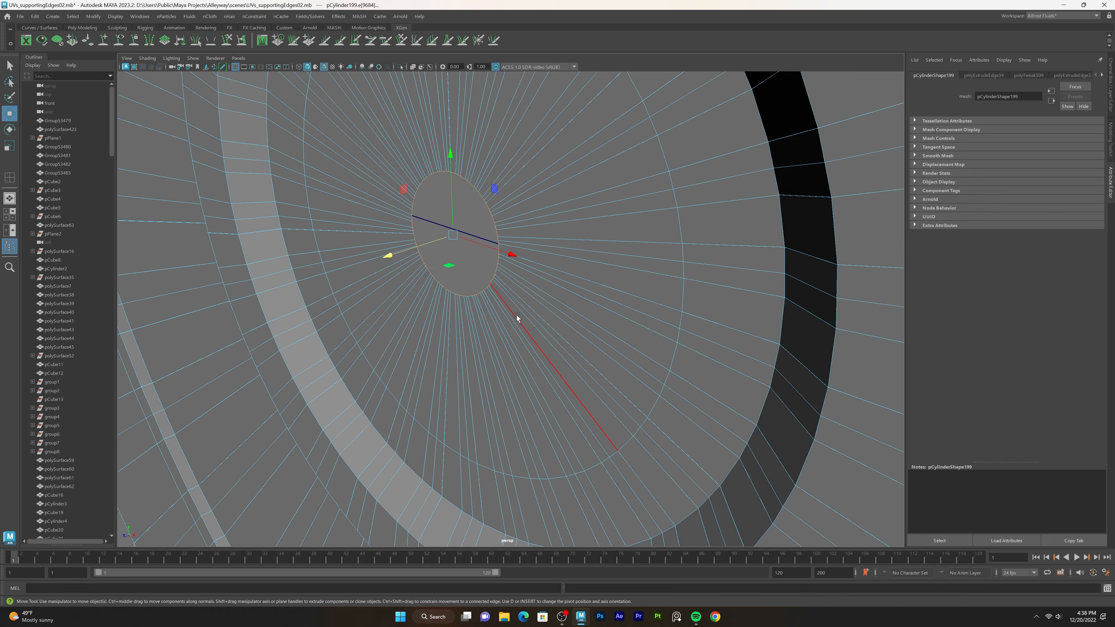
key("r")
left_click_drag(452, 236, 443, 238, "shift")
key("w")
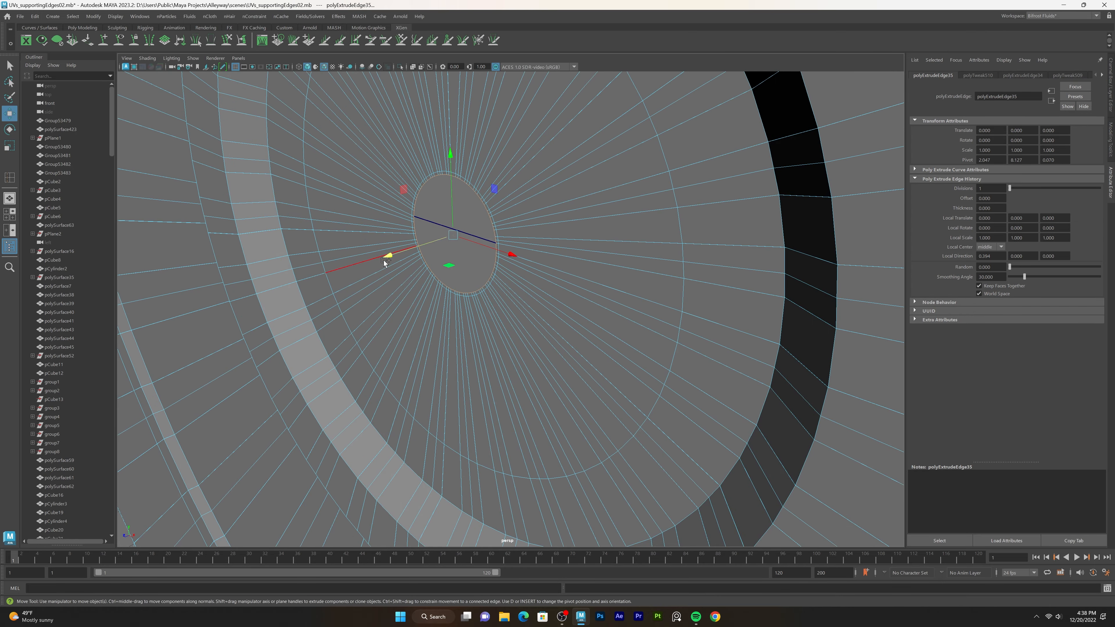
left_click_drag(384, 259, 369, 263, "shift")
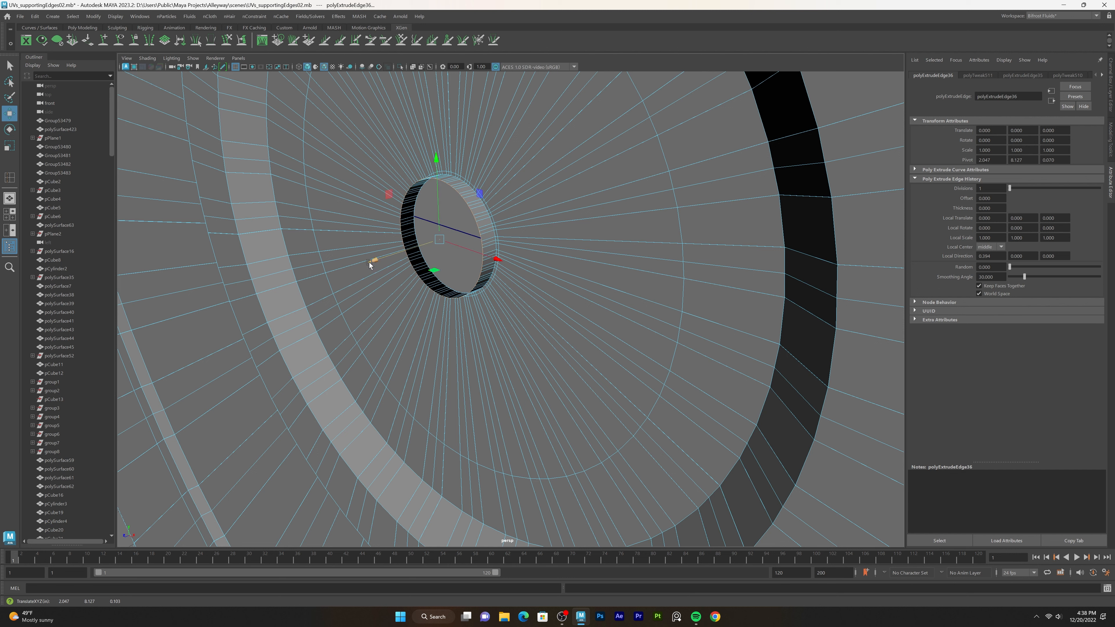
Extrude the collar's open border inward by scaling in successive rings until the disc's centre is closed.
key("r")
left_click_drag(440, 238, 408, 240, "shift")
key("w")
key("r")
scroll(407, 239, "down", 15)
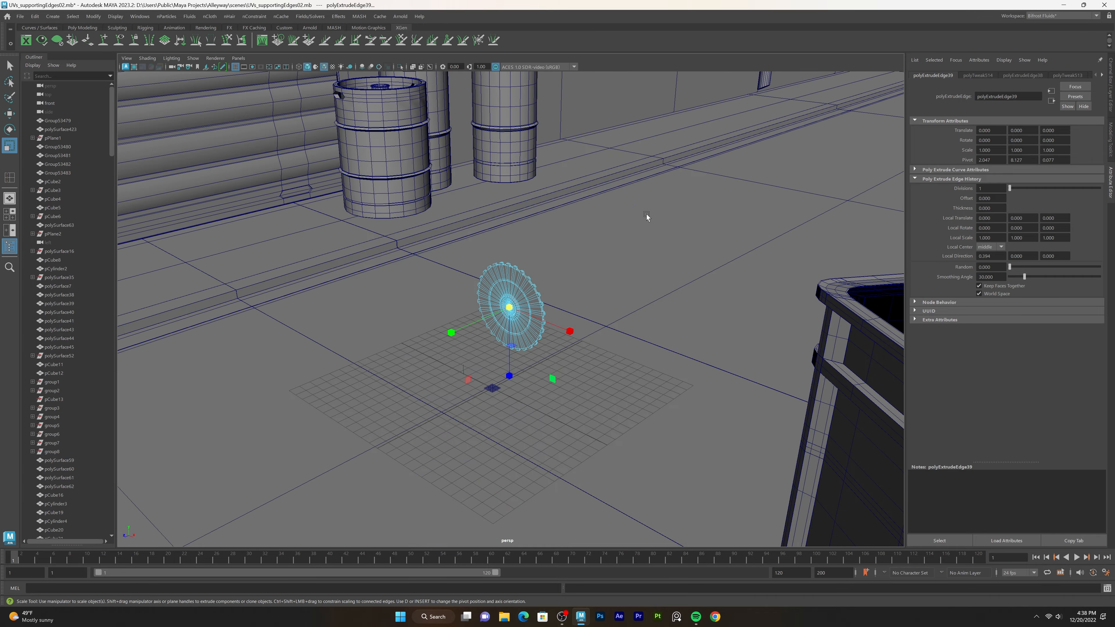
Return the toothed disc to object selection, select it, and check its shading without wireframe before restoring Wireframe on Shaded.
left_click(647, 216)
right_click_drag(486, 292, 529, 278)
key("f")
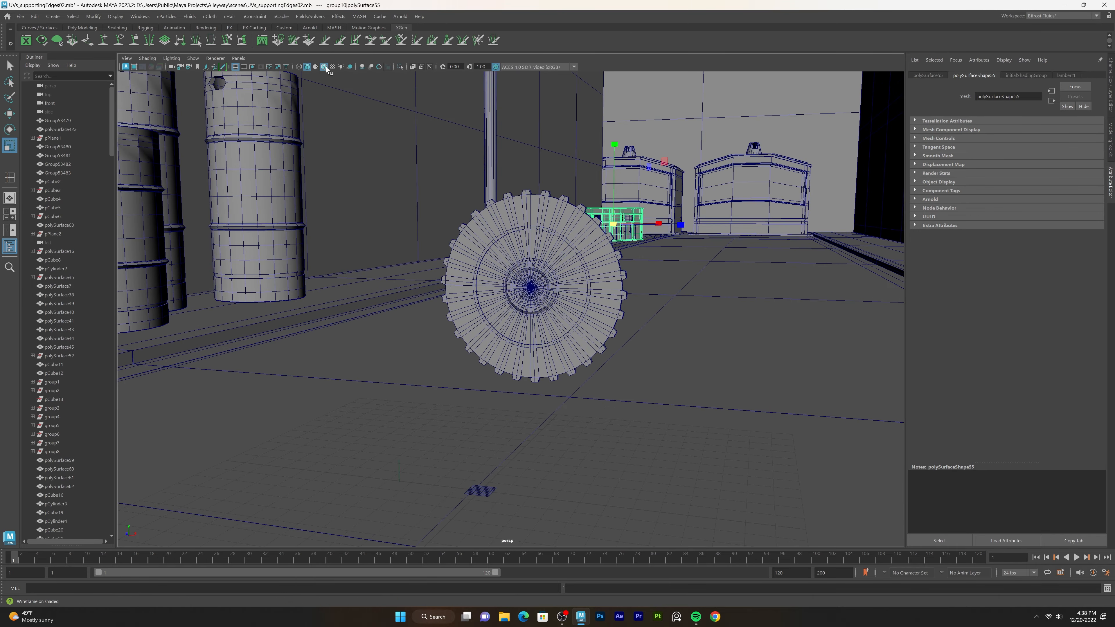
scroll(521, 339, "up", 4)
mouse_move(581, 263)
left_mouse_down("alt")
mouse_move(500, 286)
mouse_move(587, 274)
left_mouse_up("alt")
left_click(587, 274)
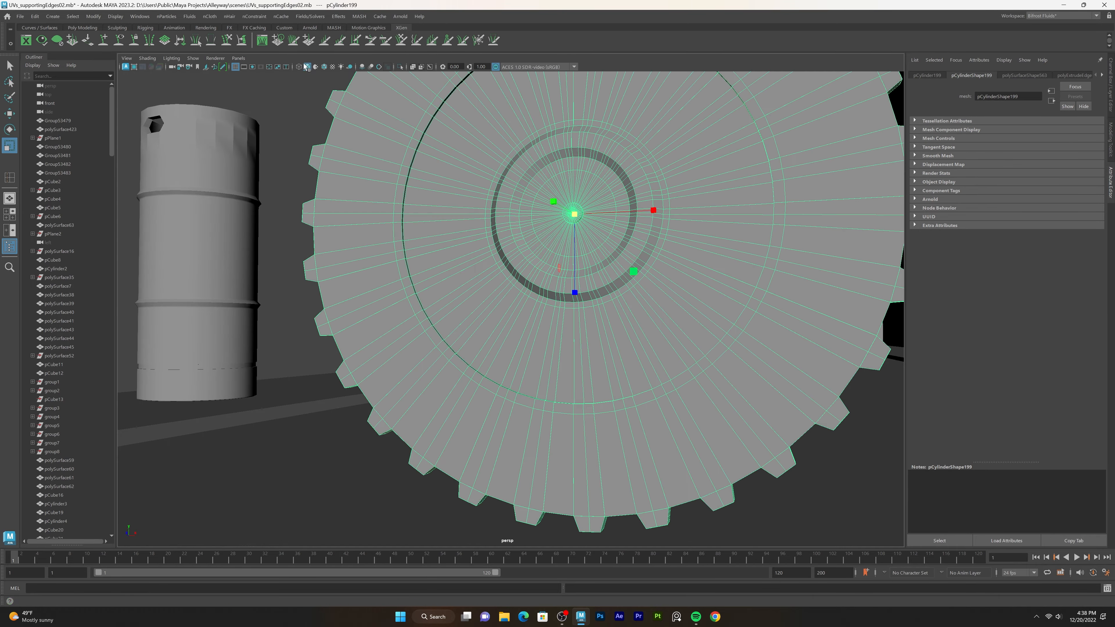
left_click(324, 67)
Duplicate the toothed disc, move the copy along the X axis to sit beside the original, and save the scene.
scroll(528, 218, "down", 5)
left_click_drag(528, 218, 533, 242, "alt")
key("w")
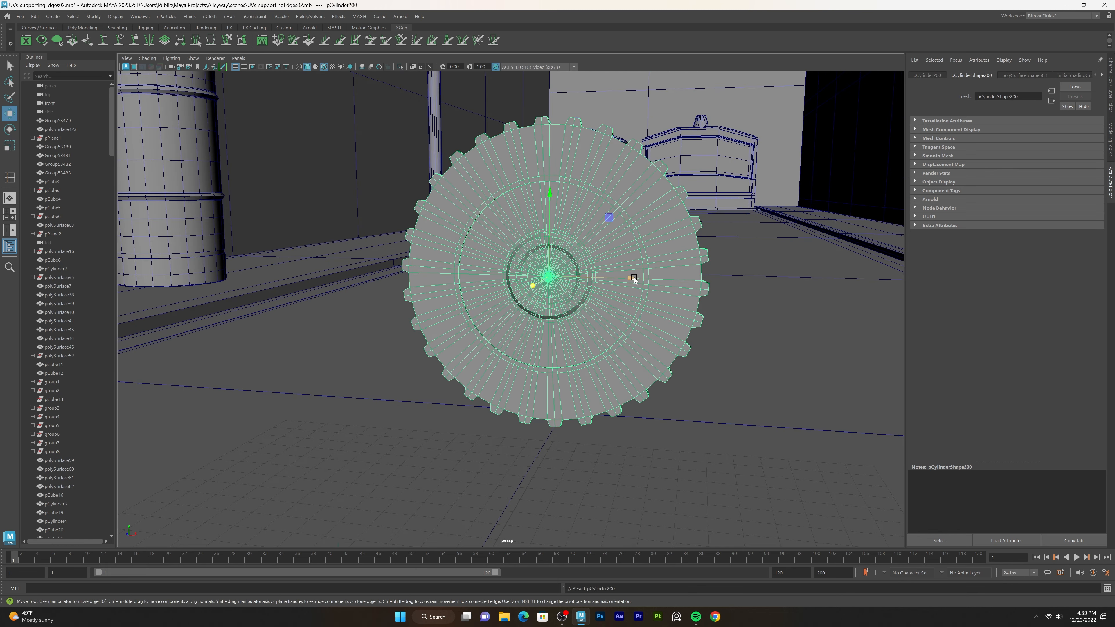
left_click_drag(634, 279, 980, 283, "shift")
scroll(636, 275, "down", 8)
key("ctrl+s")
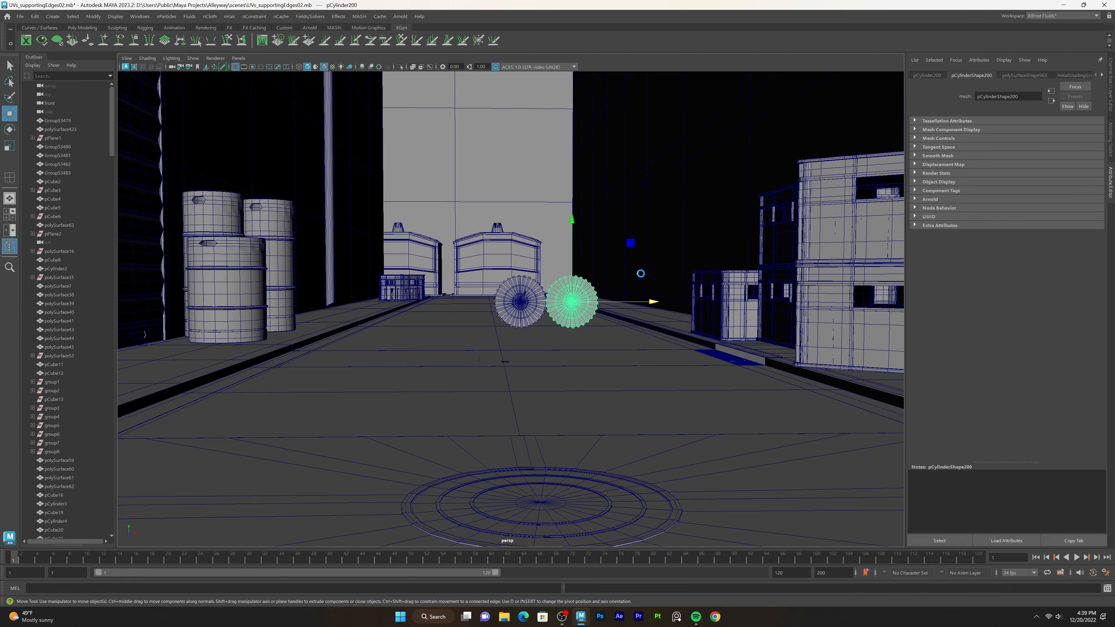
Examine how the teeth of the two discs mesh and save the scene again.
scroll(445, 319, "up", 5)
left_click_drag(445, 319, 433, 250, "alt")
right_click_drag(433, 249, 1084, 352, "alt")
middle_click_drag(790, 193, 564, 428, "alt")
left_click_drag(520, 306, 467, 281, "alt")
scroll(448, 270, "down", 6)
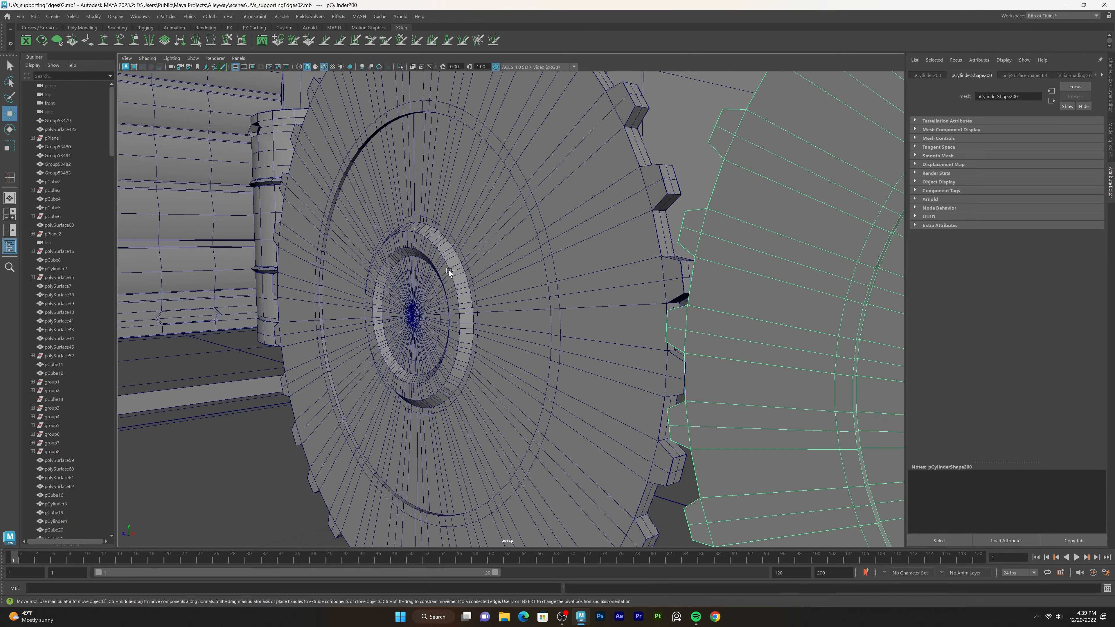
key("ctrl+s")
Create a new empty scene.
right_click_drag(448, 270, 210, 118, "alt")
left_click(20, 16)
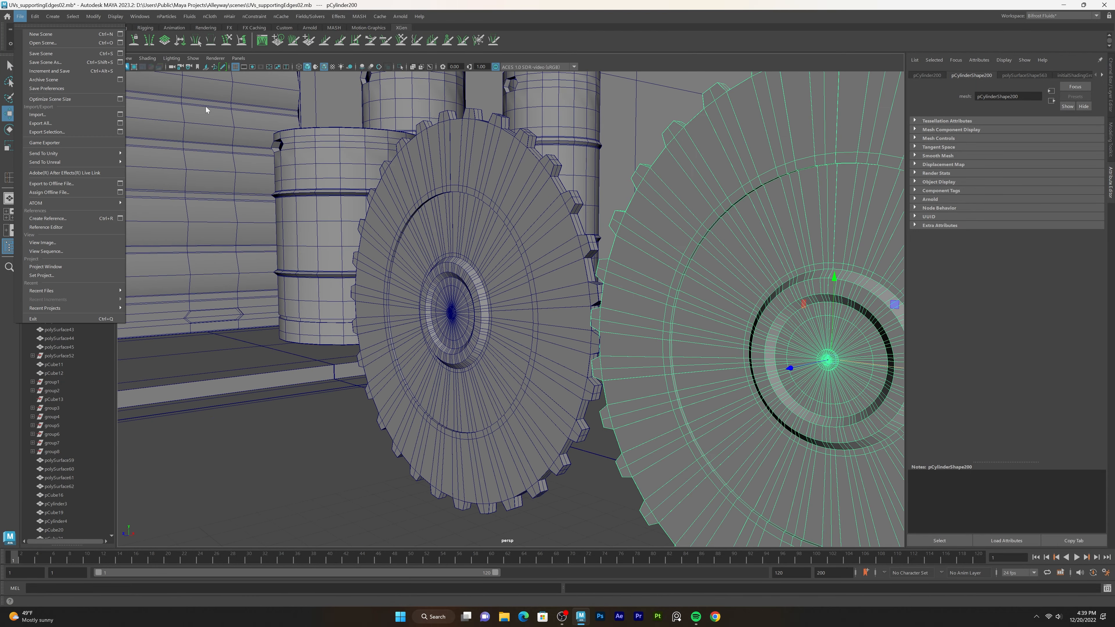
left_click(44, 34)
left_click(527, 310)
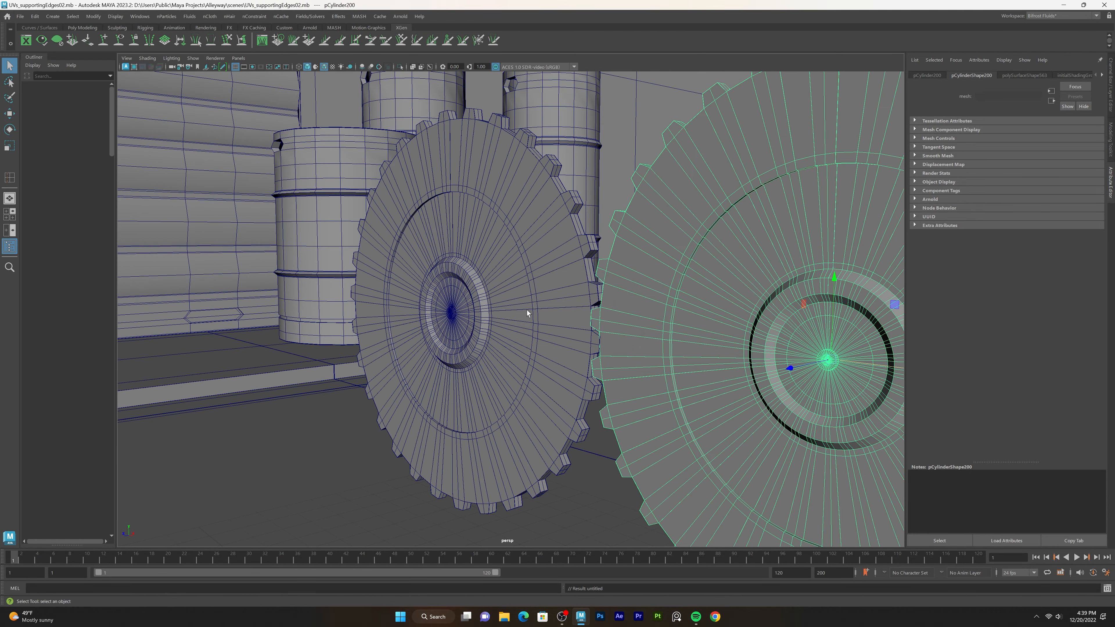
key("ctrl+space")
left_click_drag(495, 286, 446, 307, "alt")
scroll(446, 308, "down", 5)
key("super+s")
left_click(323, 271)
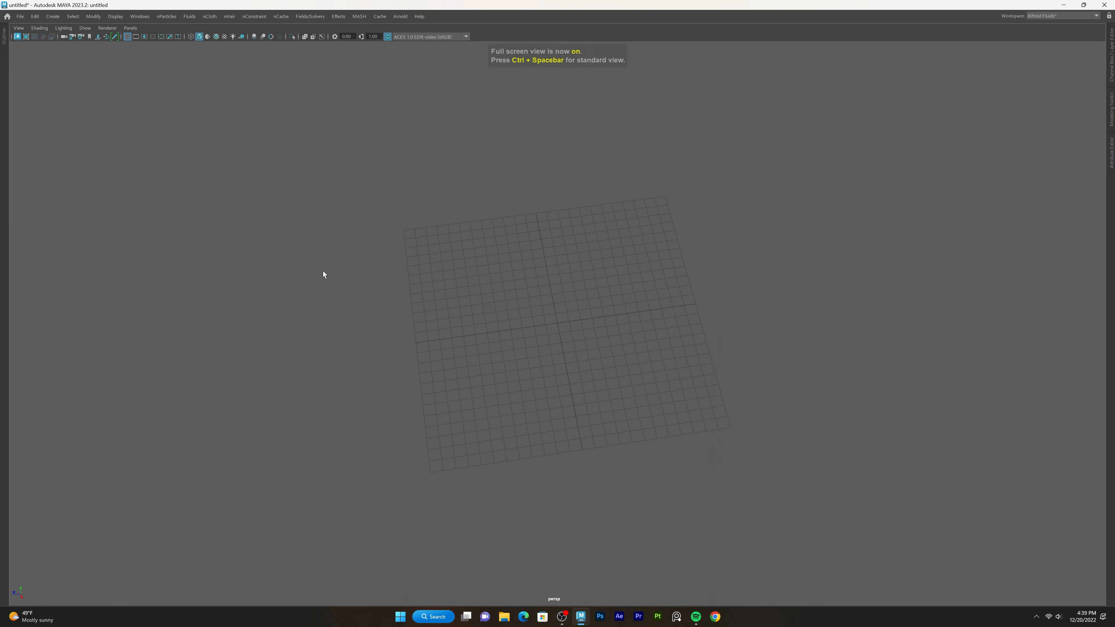
key("ctrl+space")
left_click_drag(320, 272, 352, 268, "alt")
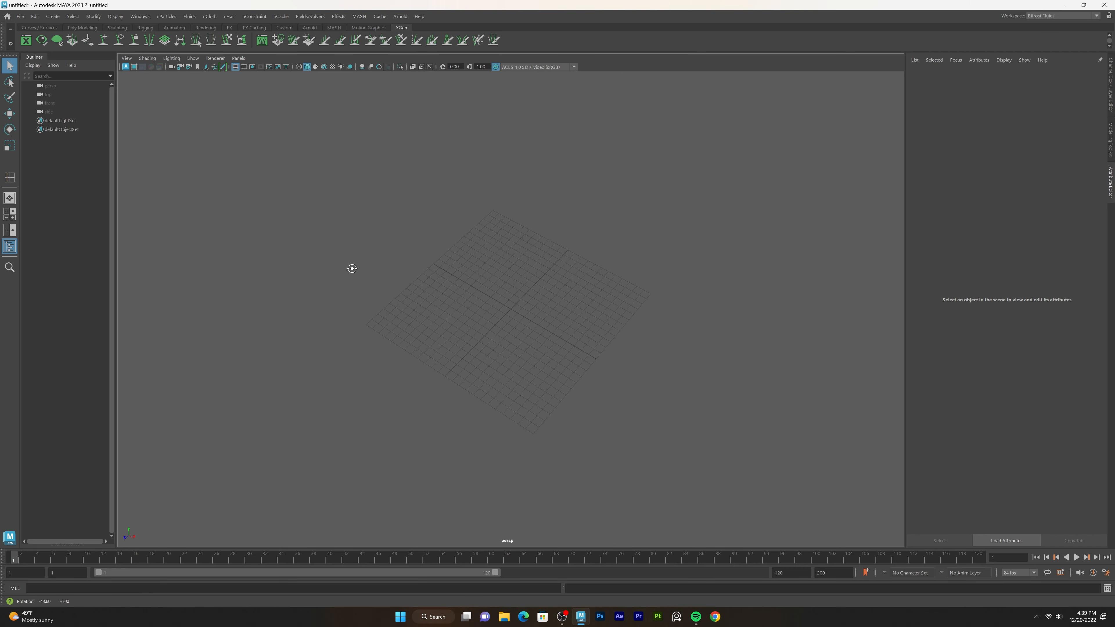
left_click_drag(502, 297, 555, 324, "alt")
right_click_drag(555, 324, 532, 302, "alt")
right_click_drag(822, 325, 298, 299, "alt")
left_click_drag(249, 304, 309, 297, "alt")
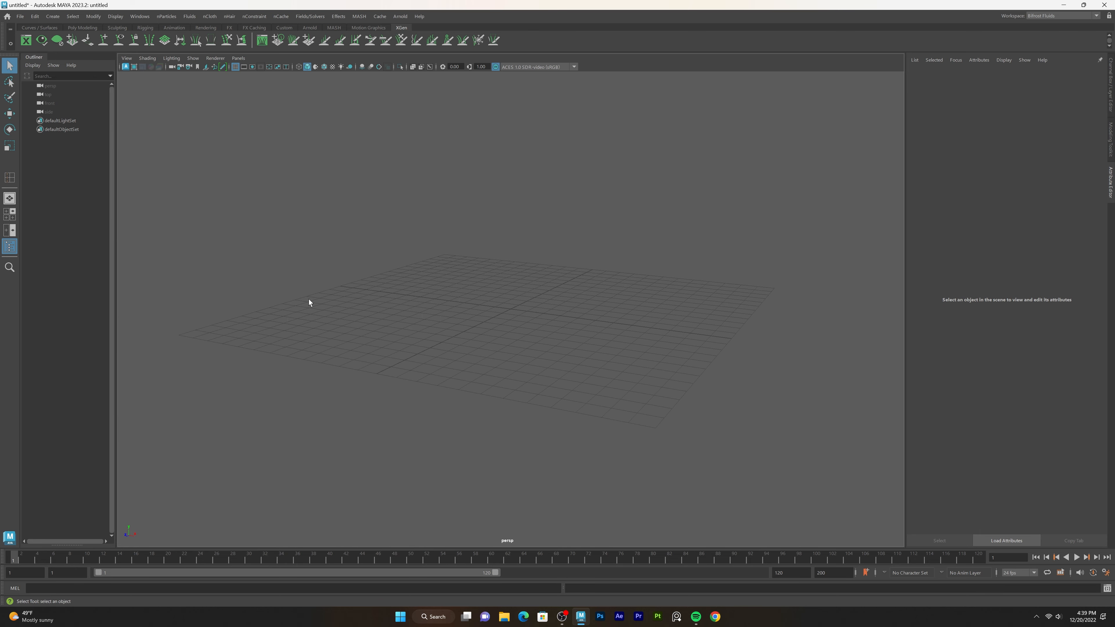